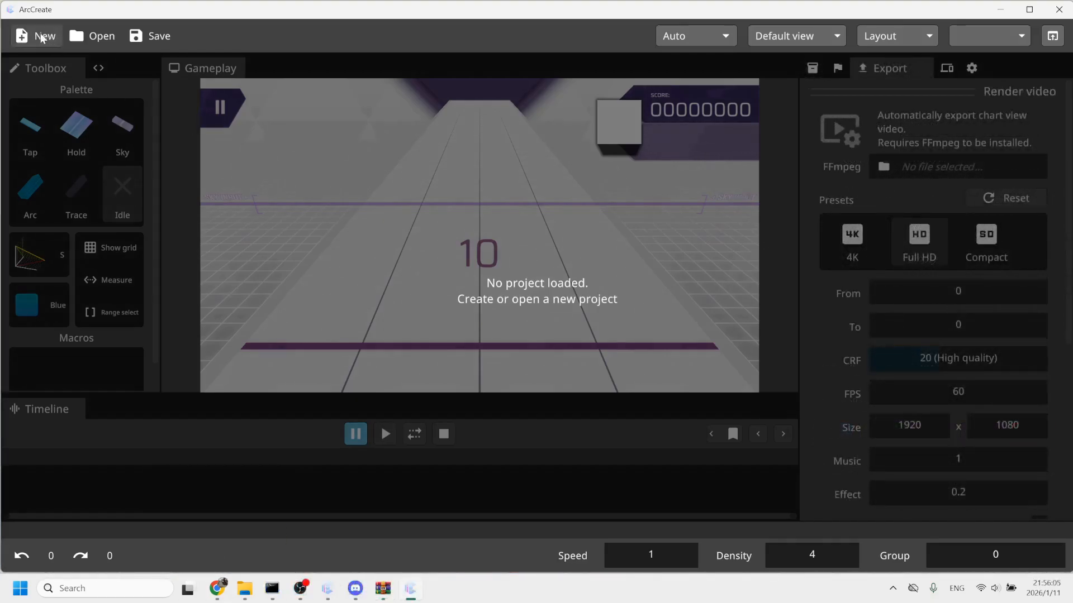
# Open the new project form and inspect the folder offered for the project file without choosing one.
pyautogui.click(29, 36)
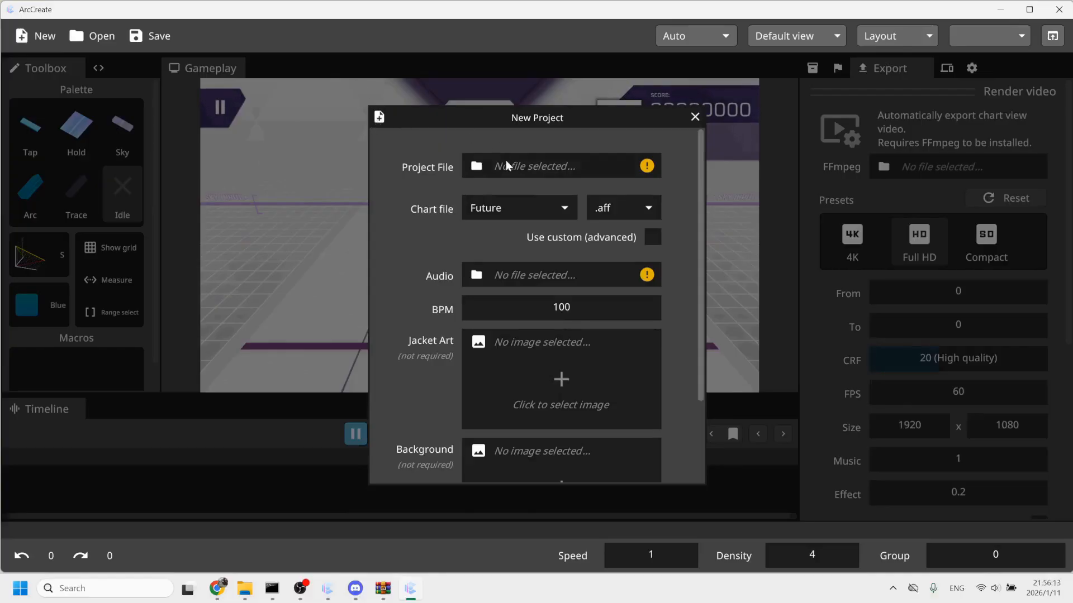
pyautogui.click(539, 170)
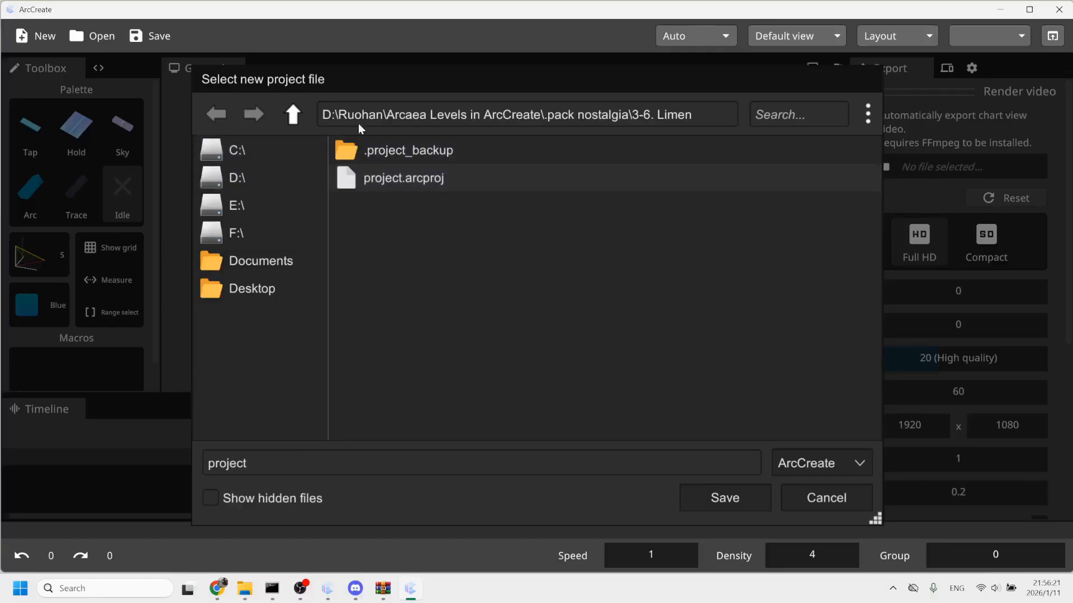
pyautogui.click(826, 497)
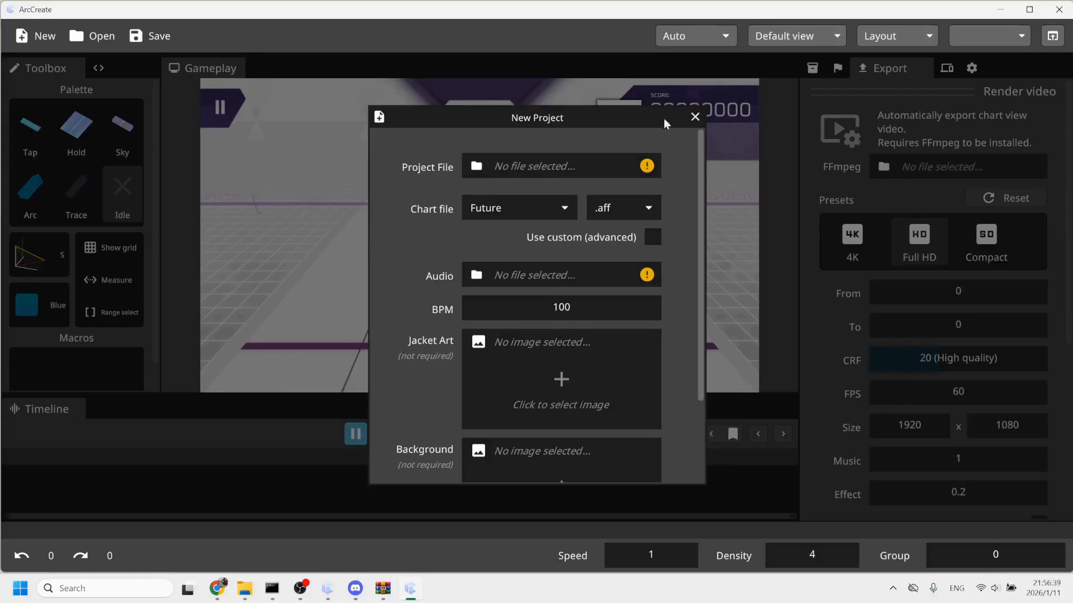
pyautogui.click(507, 168)
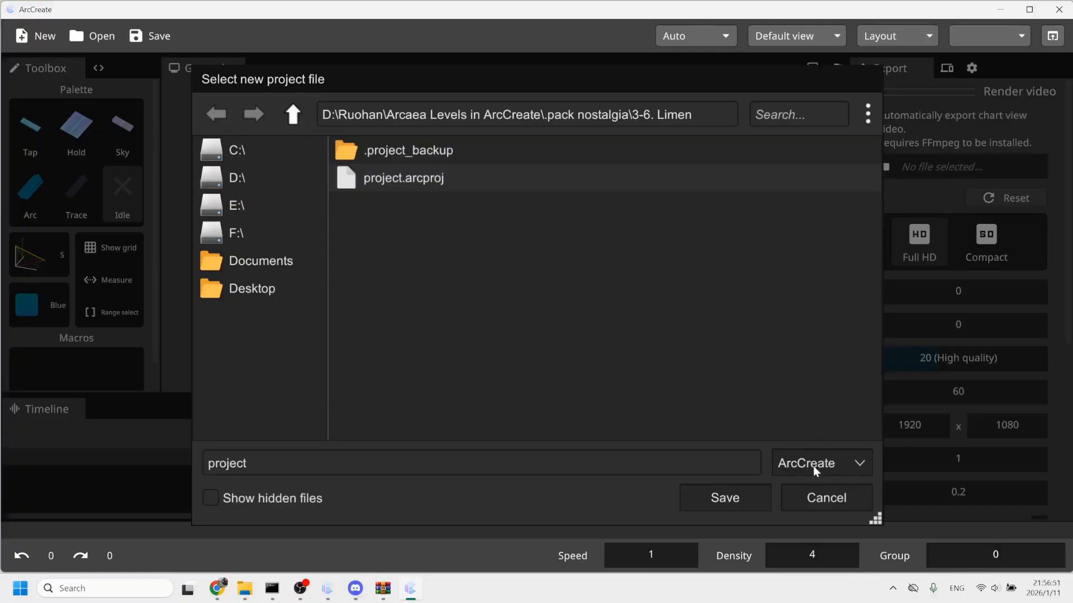
pyautogui.click(838, 499)
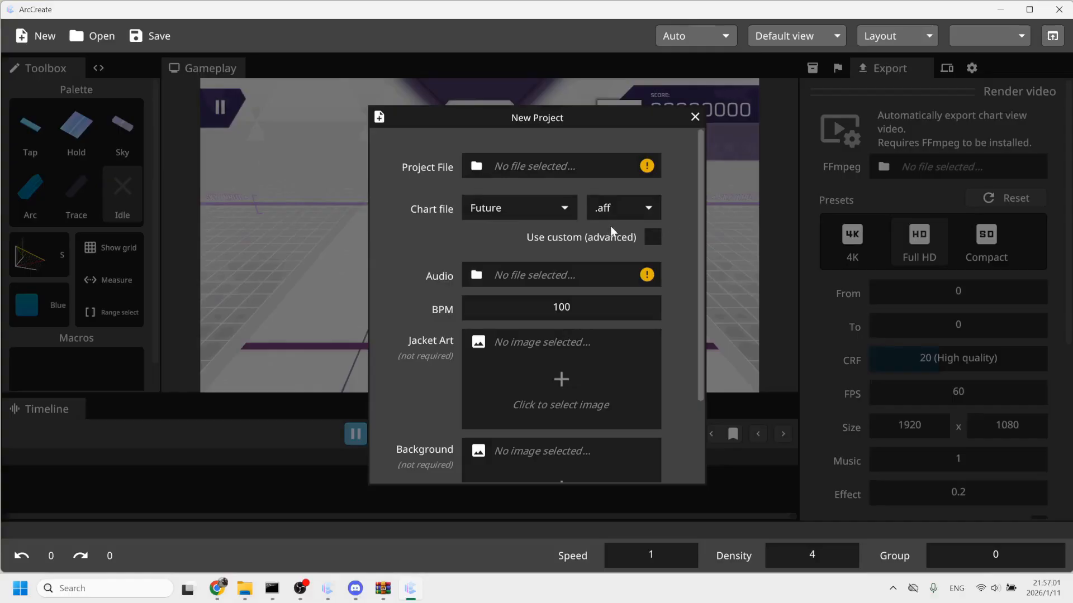
# Examine the chart file's difficulty and extension choices and try the custom file name option.
pyautogui.click(532, 210)
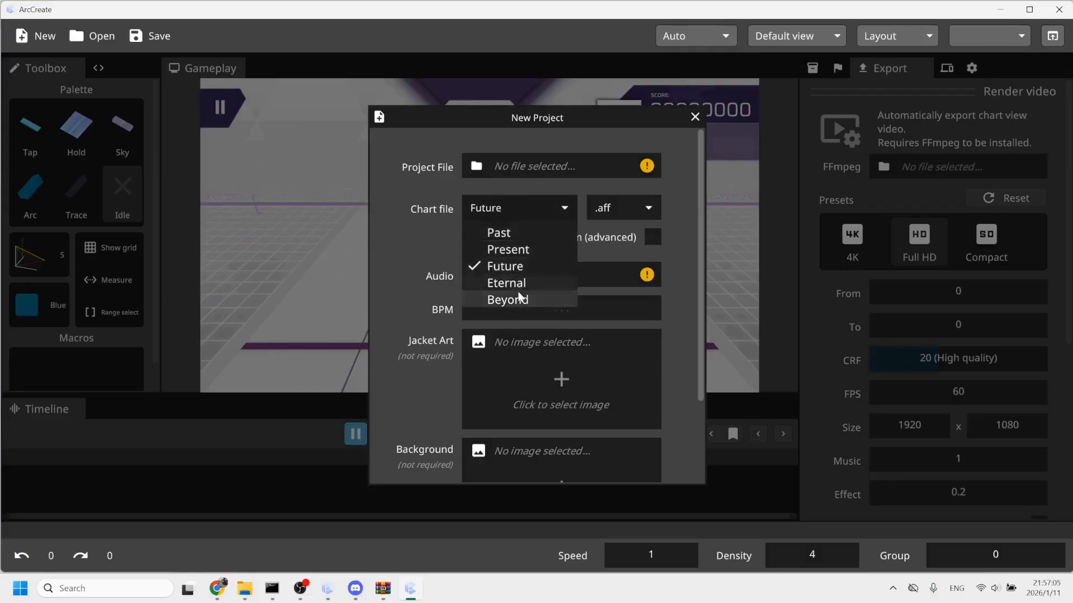
pyautogui.click(561, 202)
pyautogui.click(639, 208)
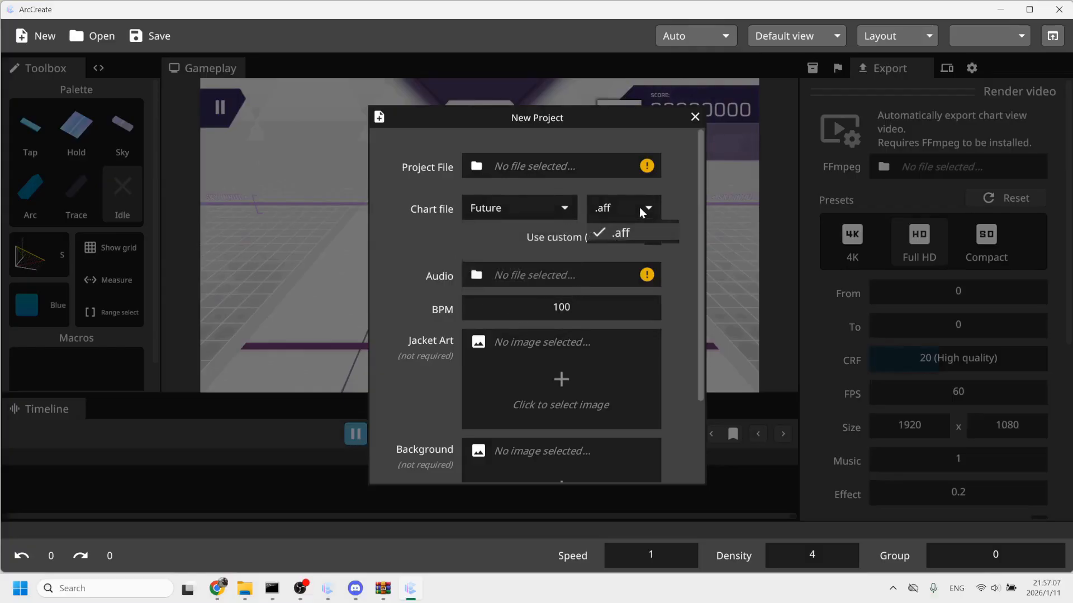
pyautogui.click(639, 207)
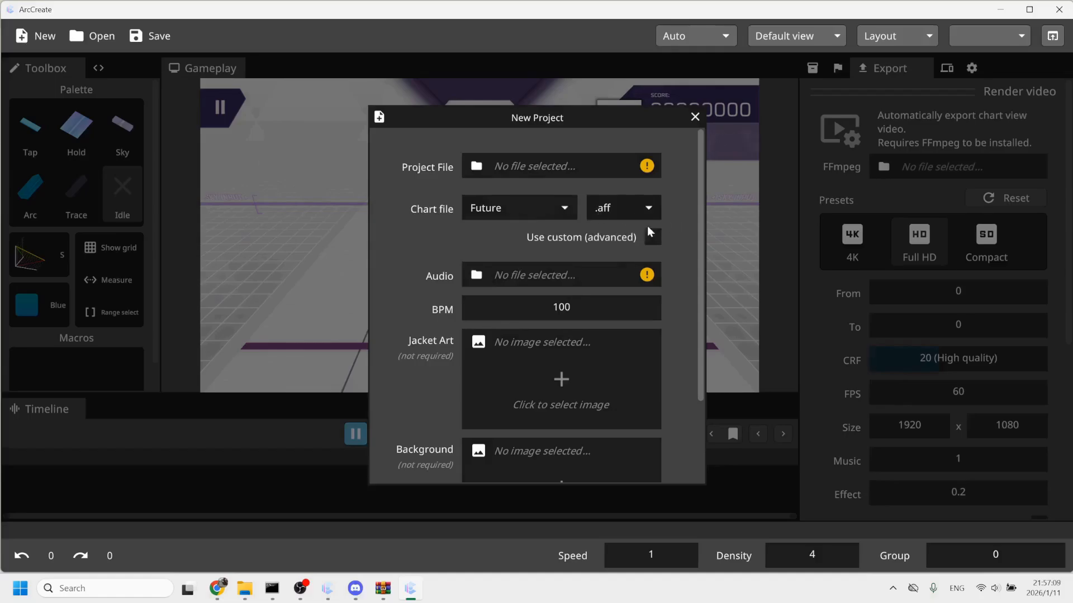
pyautogui.click(652, 237)
pyautogui.click(653, 237)
pyautogui.click(525, 210)
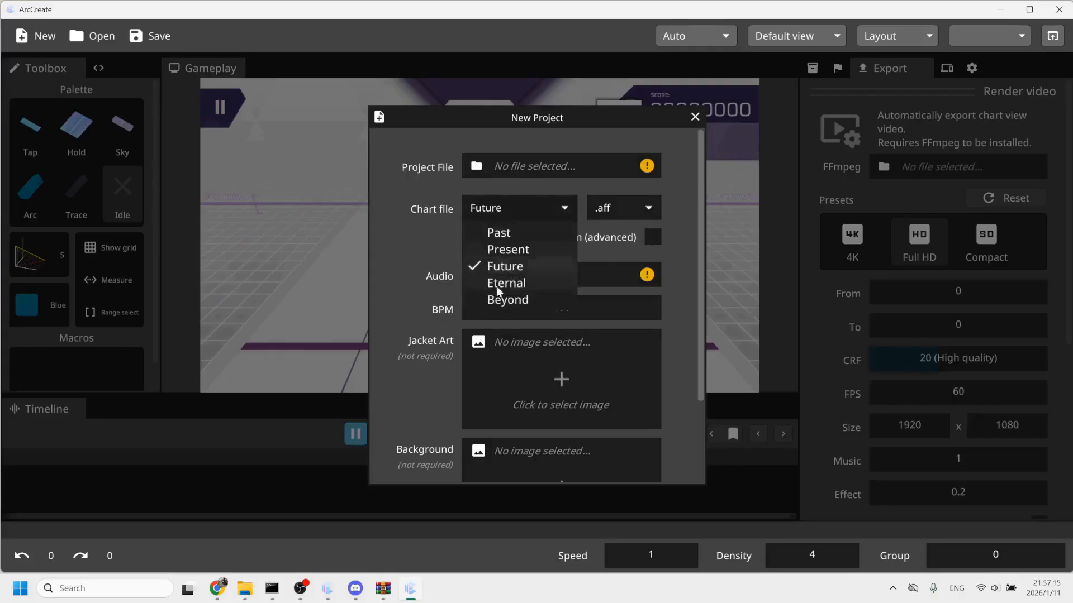
pyautogui.click(652, 233)
pyautogui.click(651, 233)
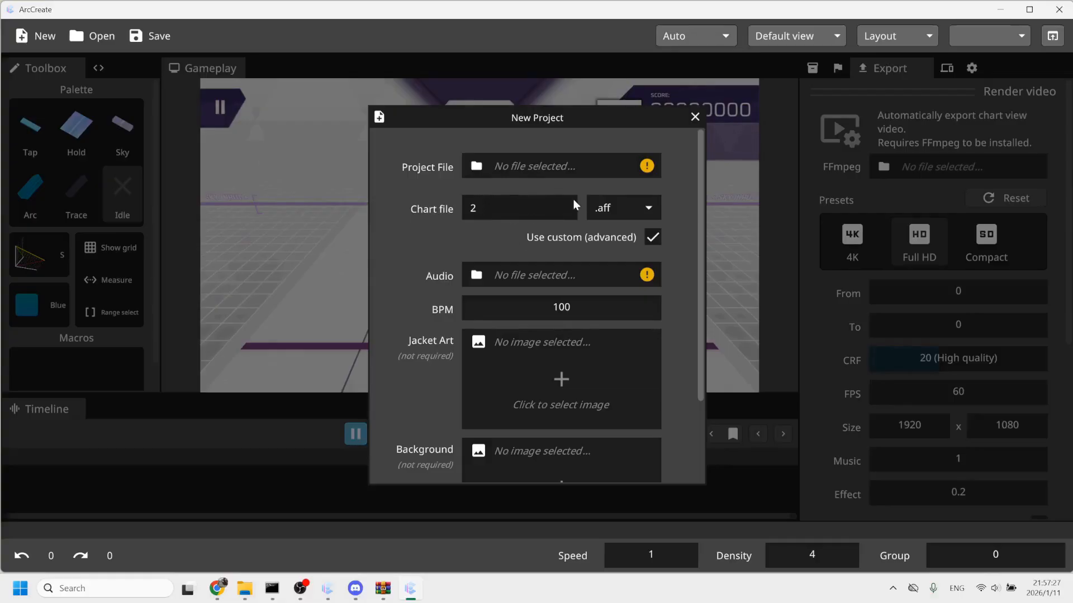
pyautogui.click(652, 237)
pyautogui.click(520, 207)
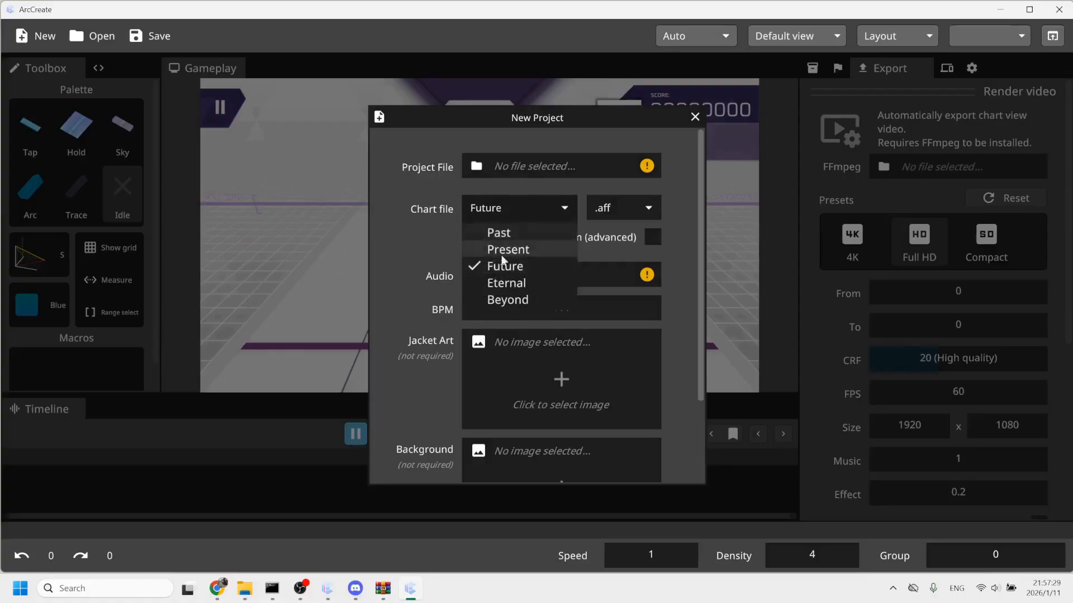
pyautogui.click(652, 237)
pyautogui.click(652, 237)
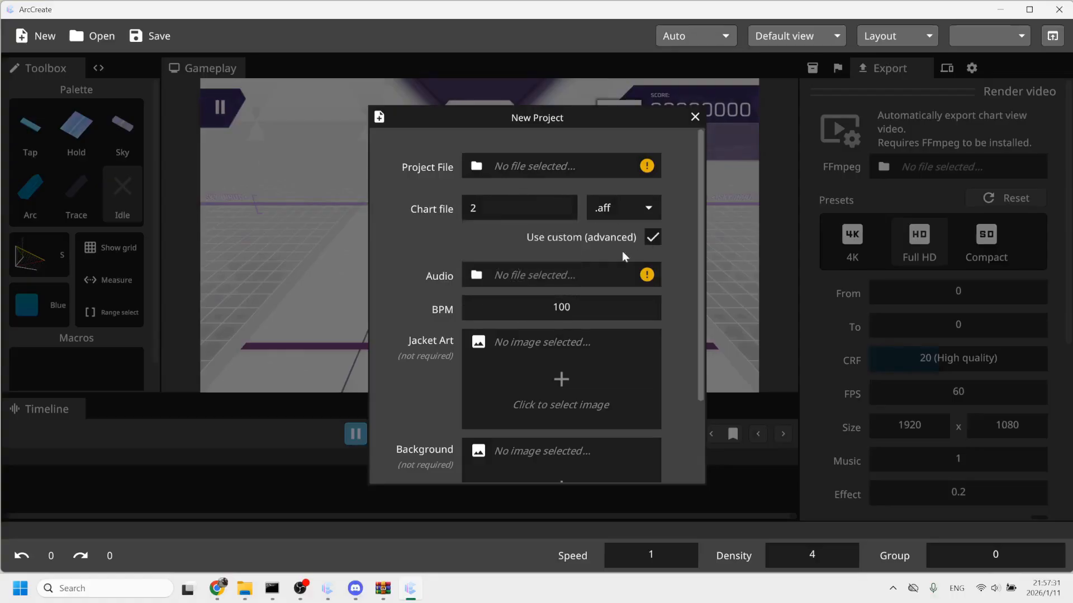
# Look over the audio, BPM, jacket art and background fields, including the audio file chooser, without picking a file.
pyautogui.scroll(-3, 566, 213)
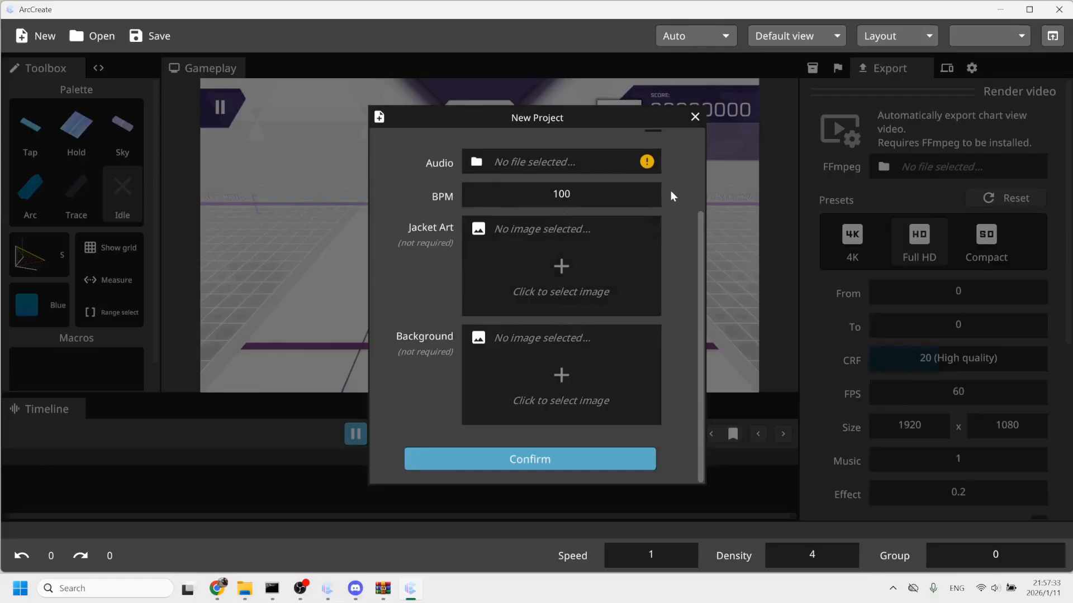
pyautogui.scroll(3, 518, 249)
pyautogui.click(501, 270)
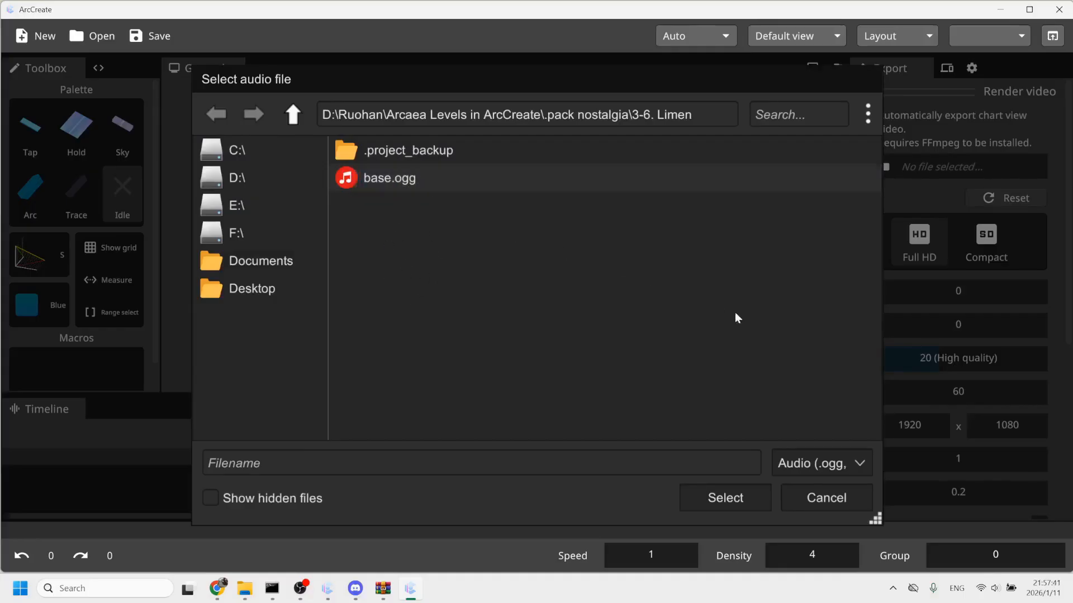
pyautogui.click(832, 498)
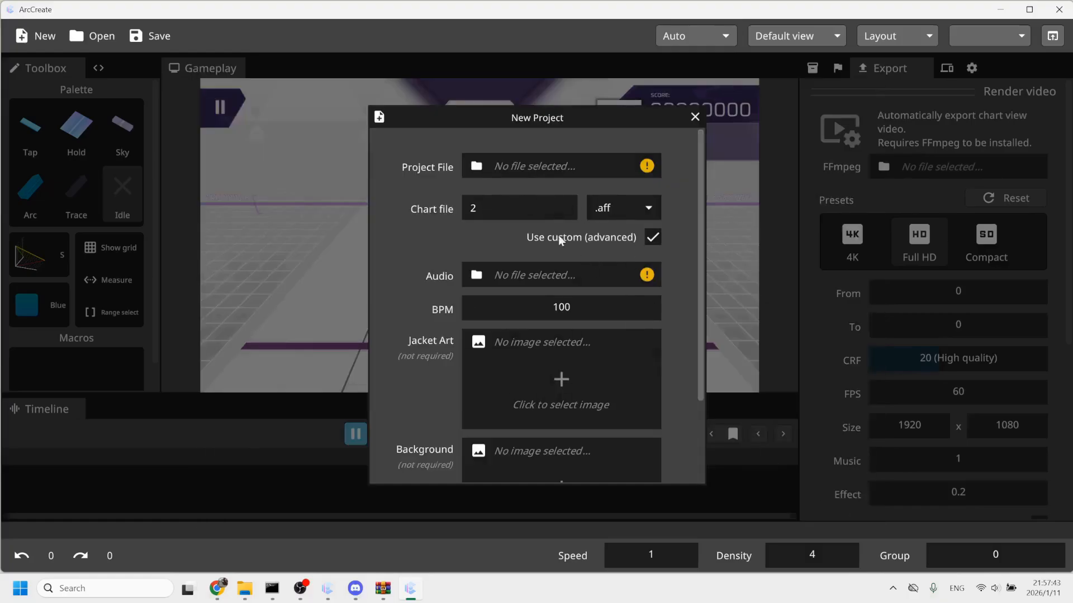
pyautogui.scroll(-3, 565, 235)
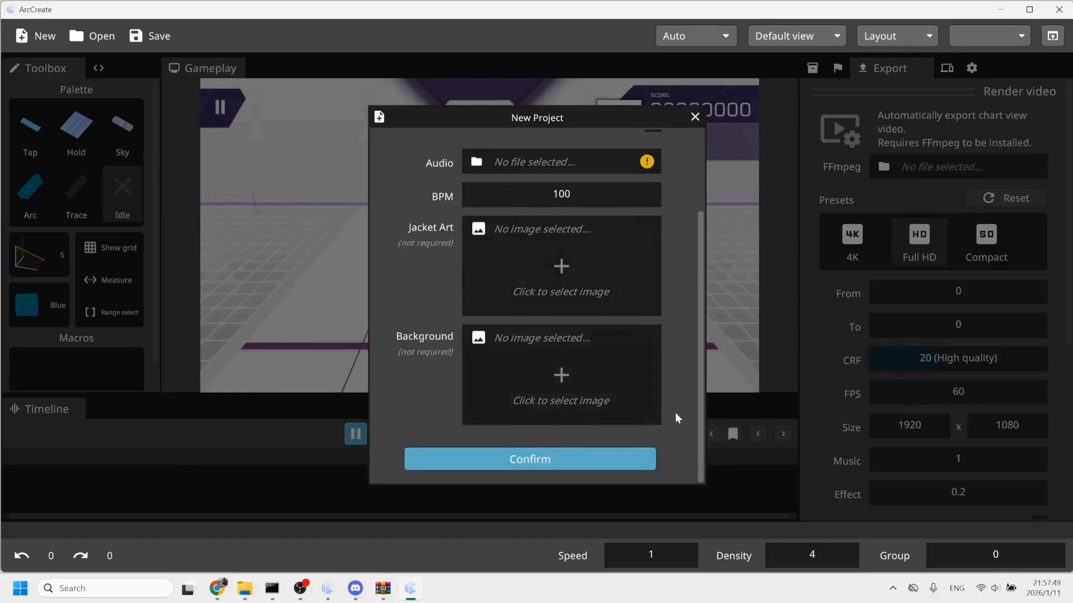
pyautogui.scroll(3, 534, 324)
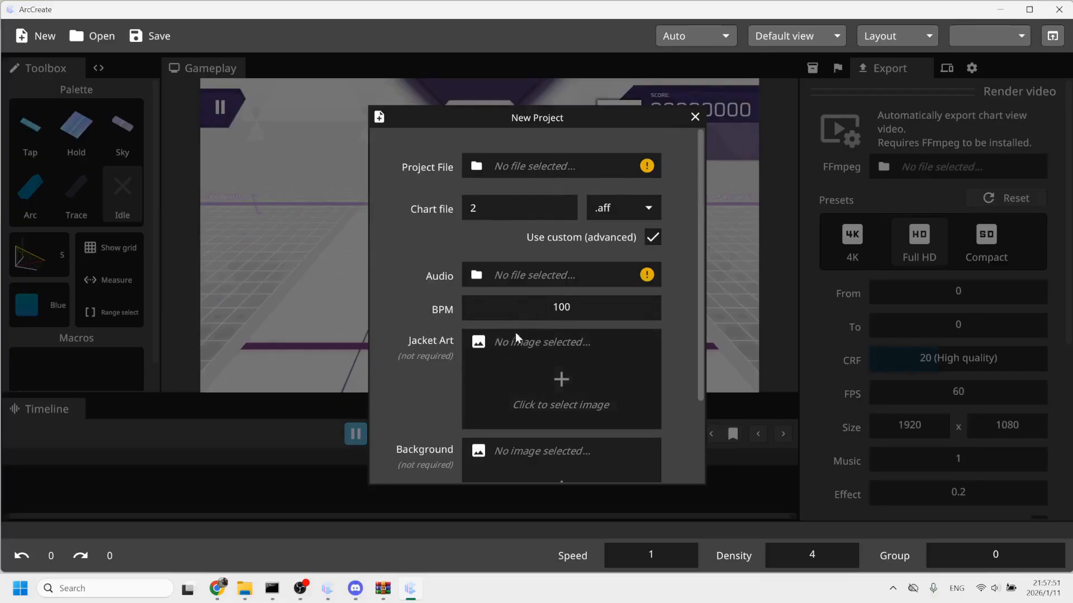
pyautogui.scroll(-3, 547, 263)
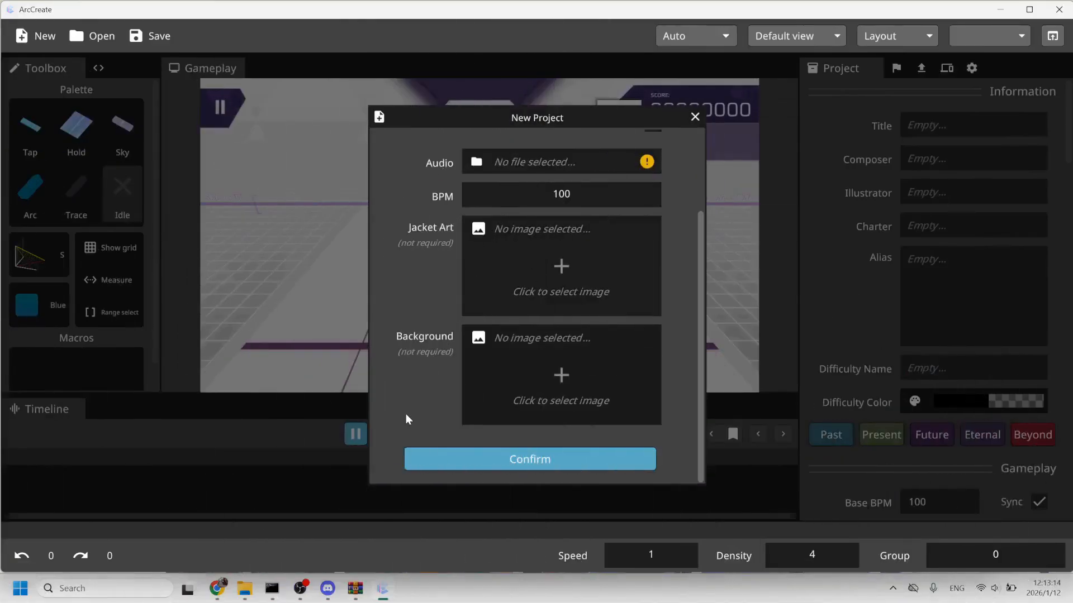
# Check base.jpg, base.ogg and ephmeral.jpg in the 3-2. Highlands folder in File Explorer, and return to the new project form in ArcCreate.
pyautogui.click(255, 591)
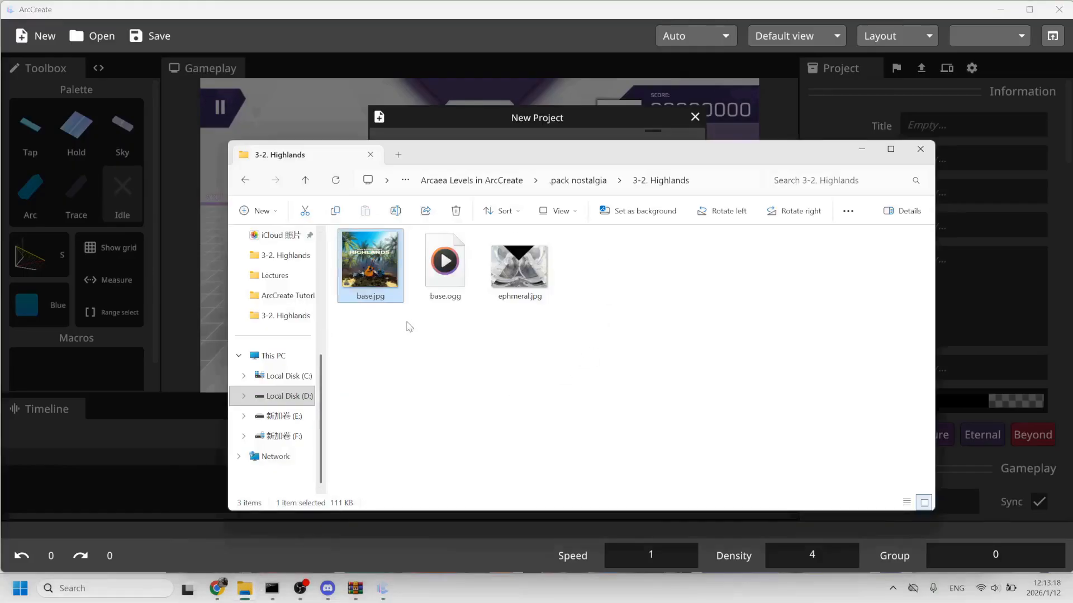
pyautogui.click(391, 364)
pyautogui.click(444, 279)
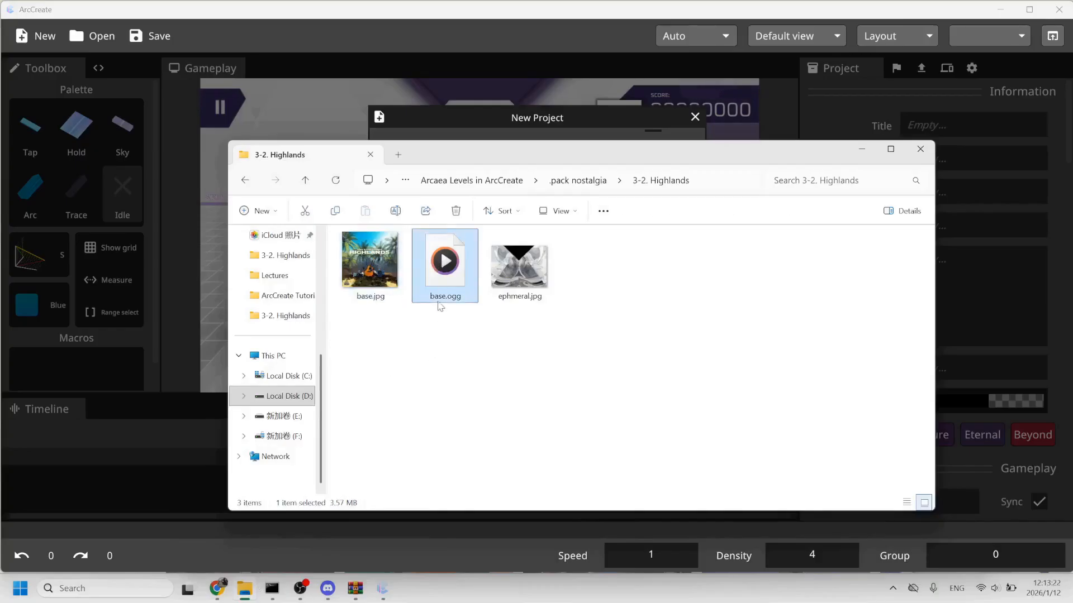
pyautogui.click(505, 276)
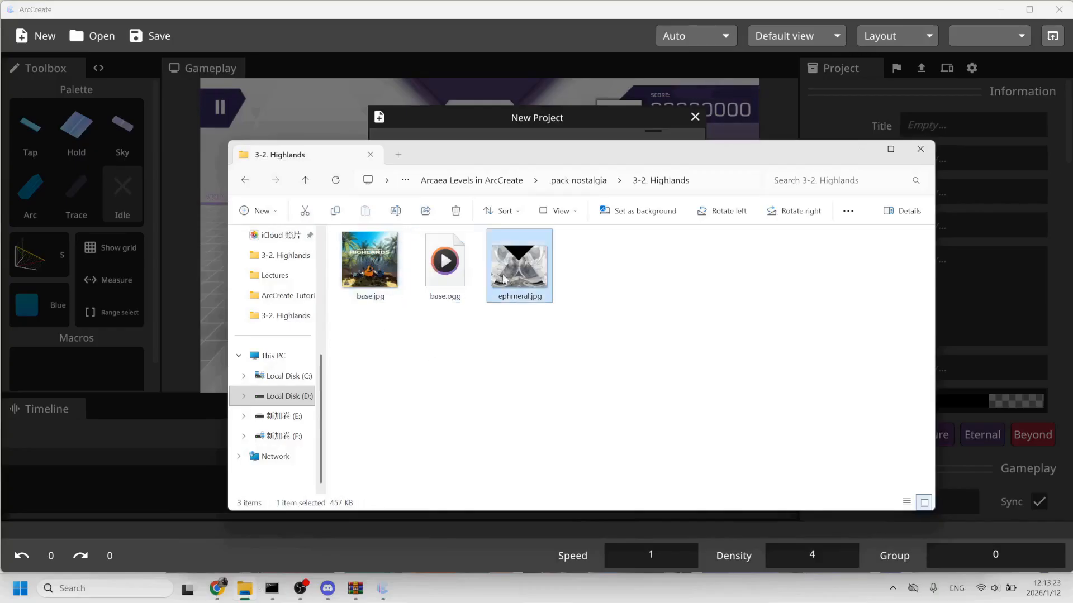
pyautogui.click(506, 371)
pyautogui.click(599, 129)
pyautogui.scroll(3, 560, 250)
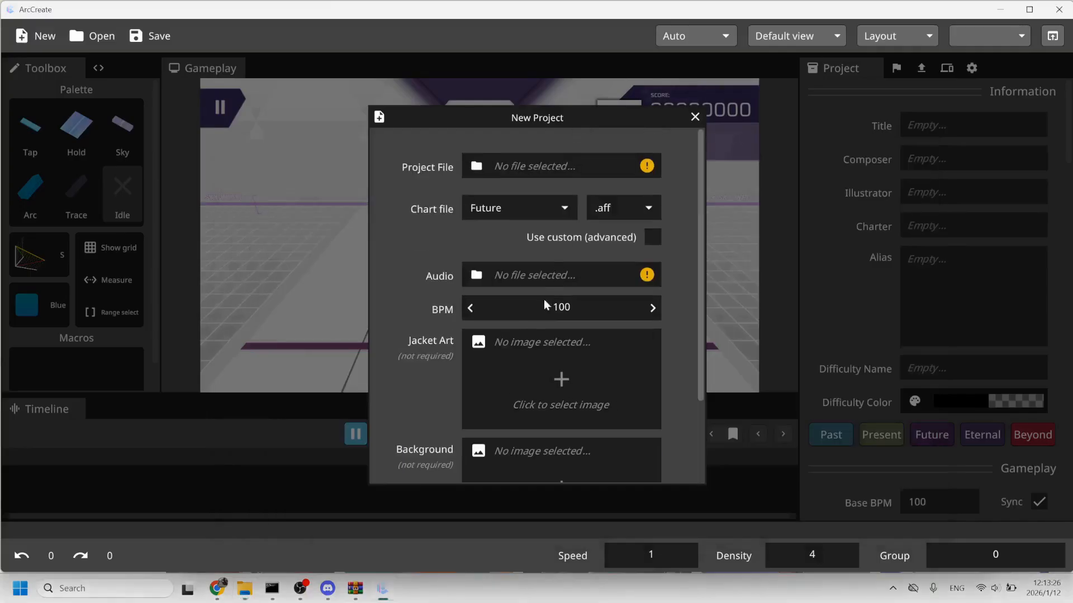
# Set the project file to "project" in the 3-2. Highlands folder, checking that folder's contents before saving.
pyautogui.click(497, 160)
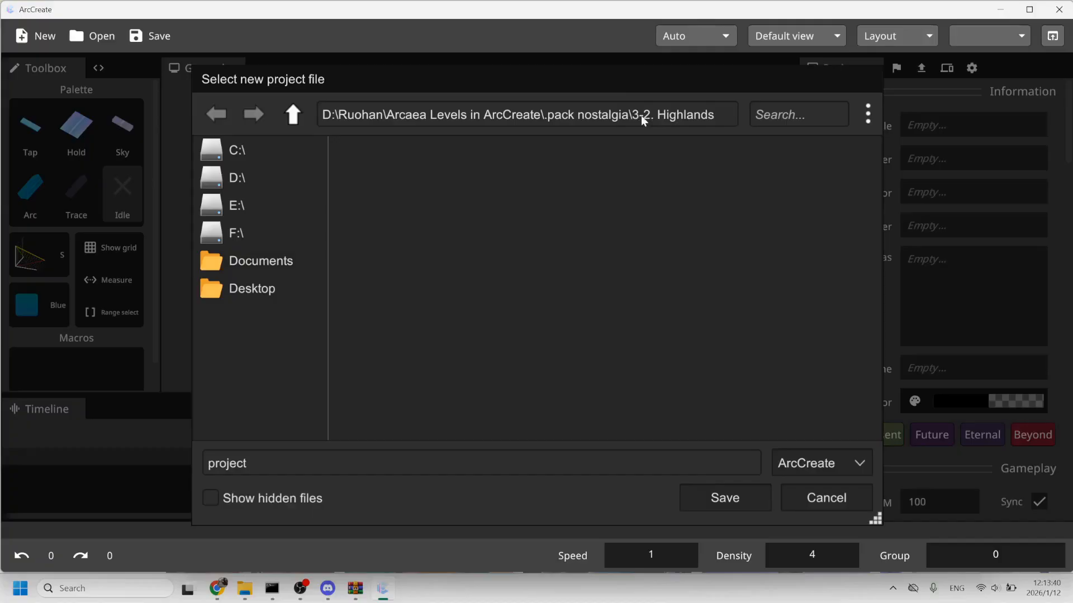
pyautogui.click(257, 584)
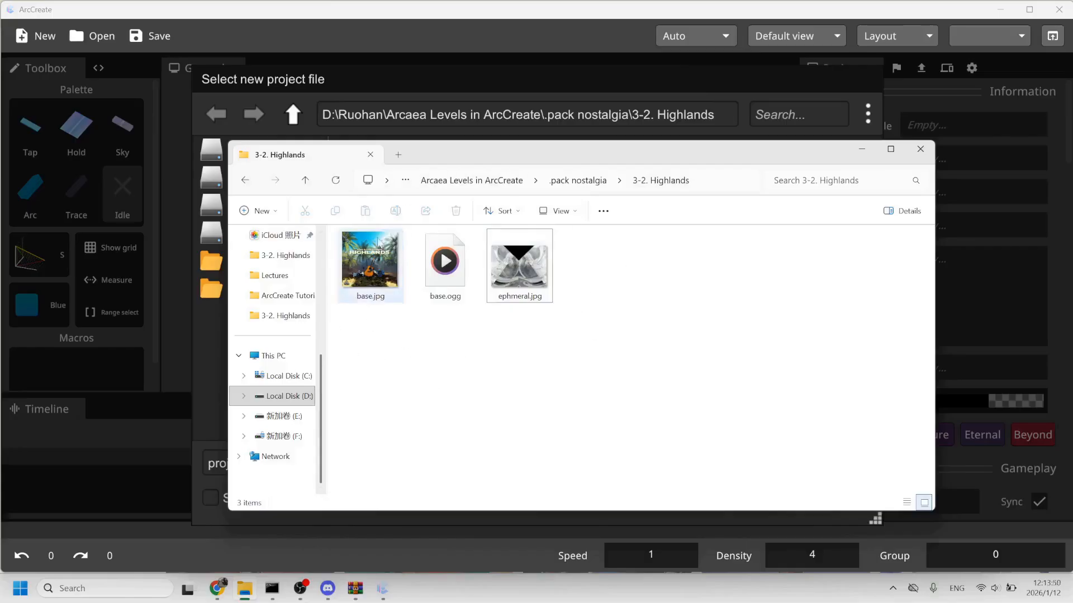
pyautogui.click(626, 82)
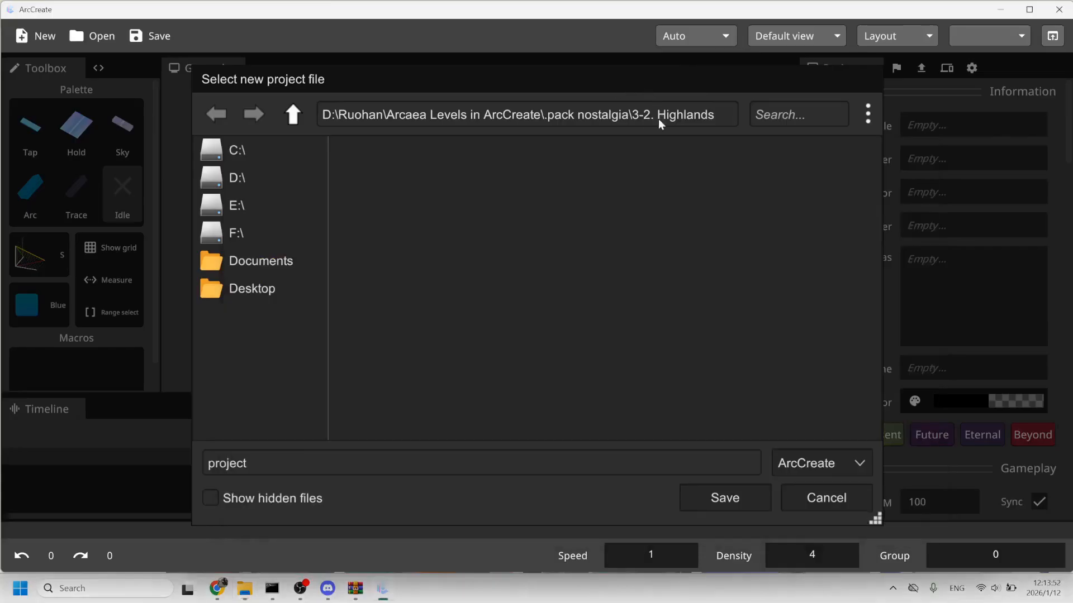
pyautogui.click(724, 498)
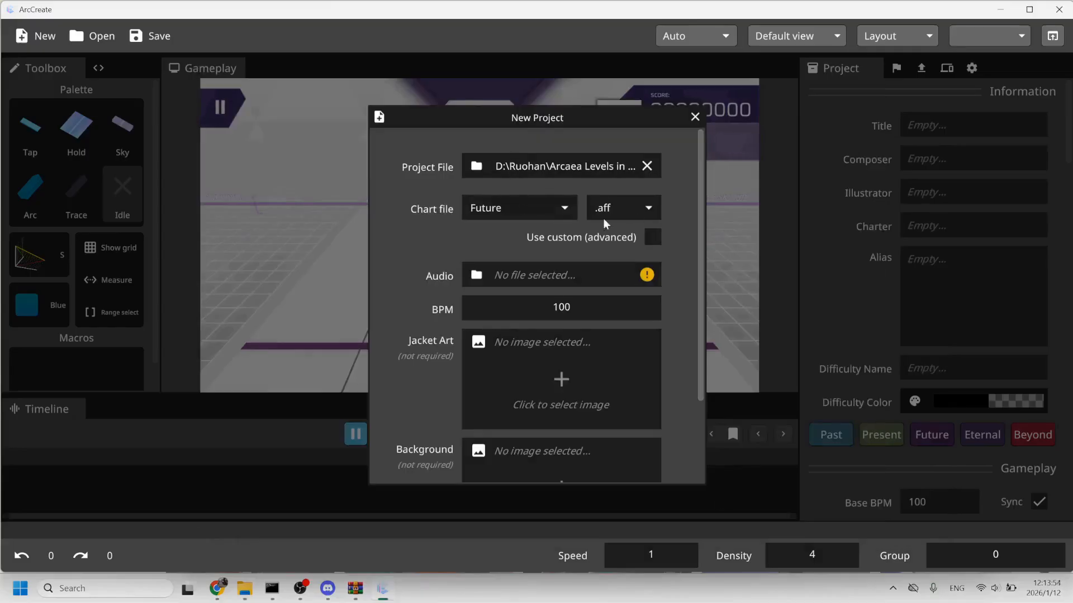
pyautogui.click(653, 238)
# Choose base.ogg as the project's audio and set the BPM to 155.
pyautogui.scroll(-3, 677, 222)
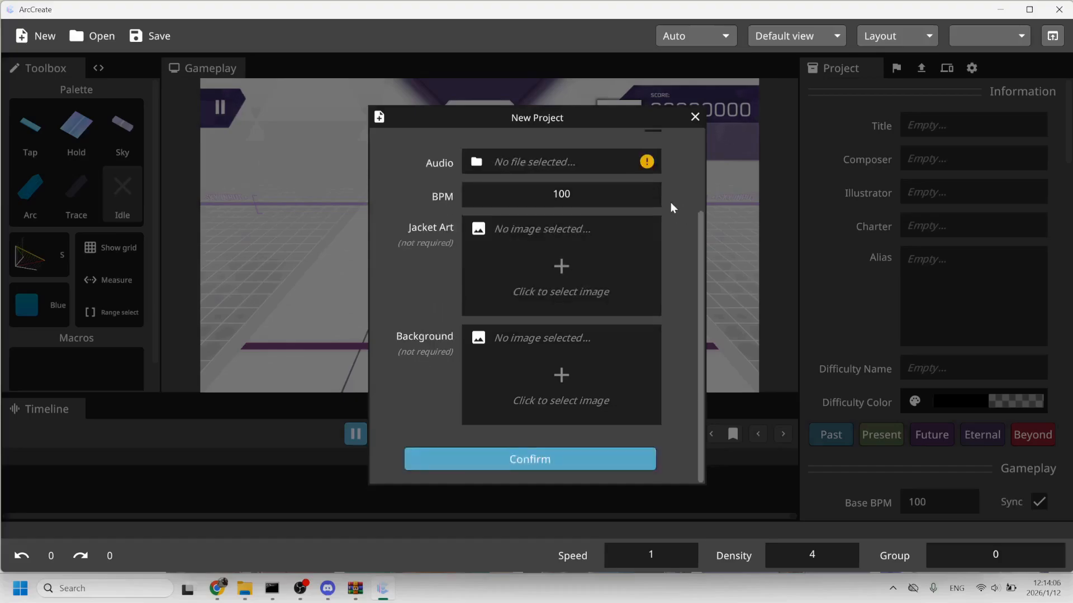
pyautogui.click(508, 167)
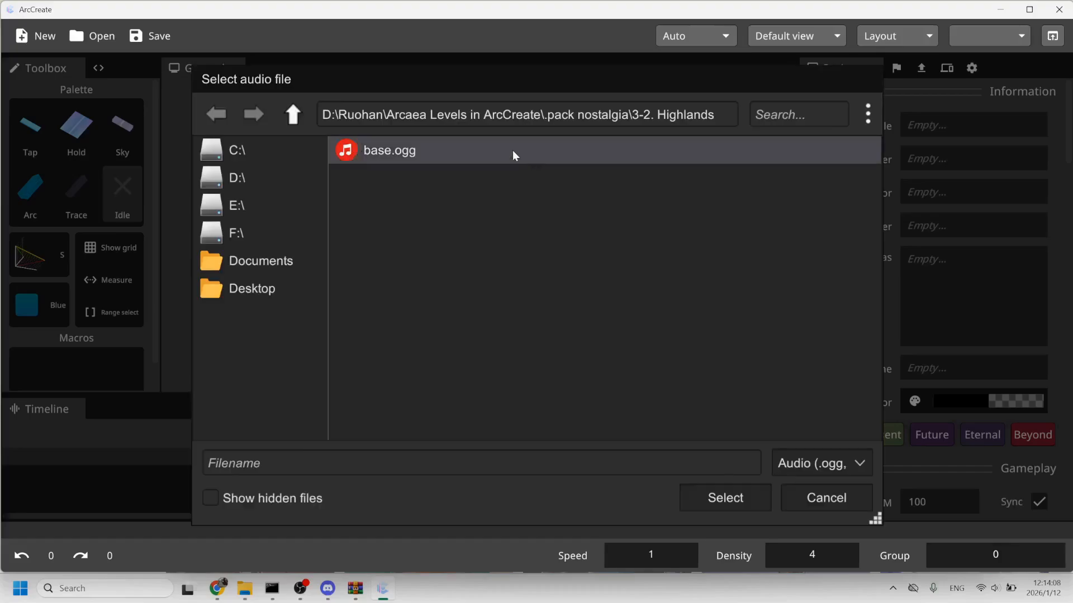
pyautogui.doubleClick(512, 150)
pyautogui.click(558, 200)
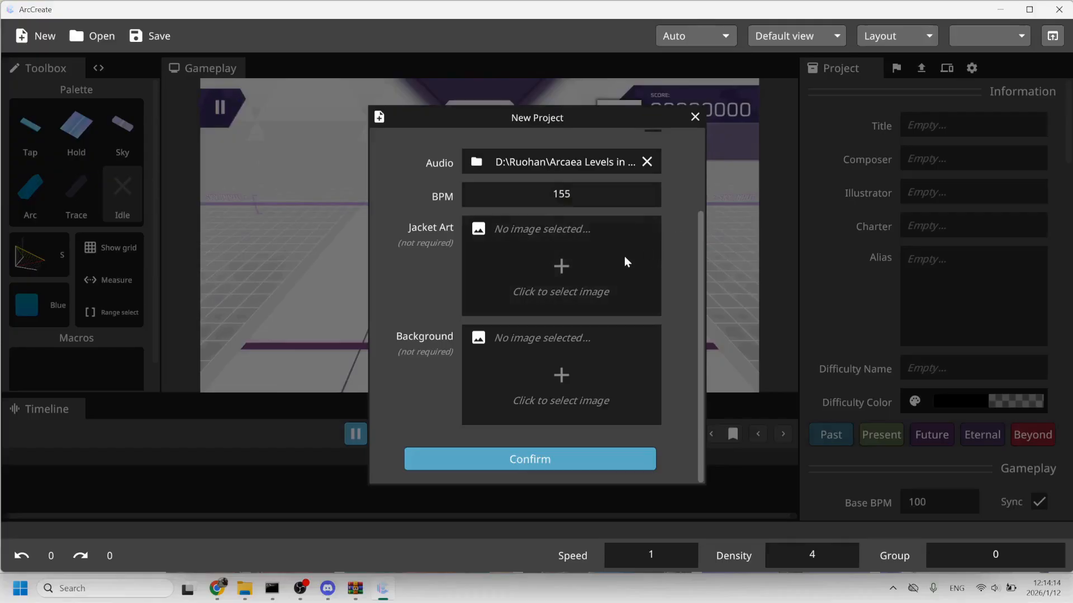
# Assign base.jpg as jacket art and ephmeral.jpg as background, and create the project.
pyautogui.click(563, 264)
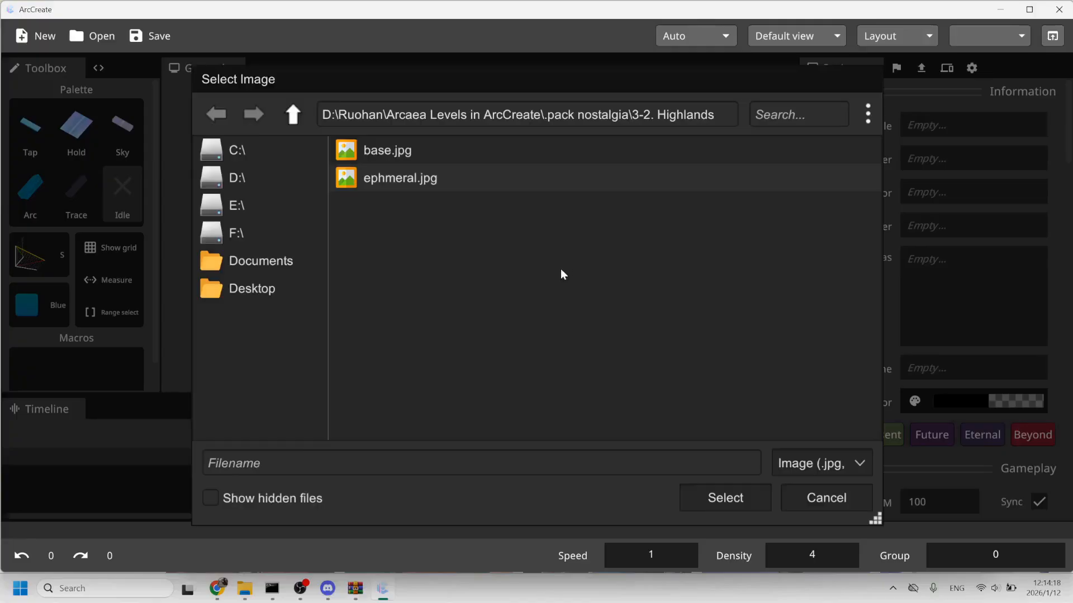
pyautogui.doubleClick(455, 158)
pyautogui.click(554, 388)
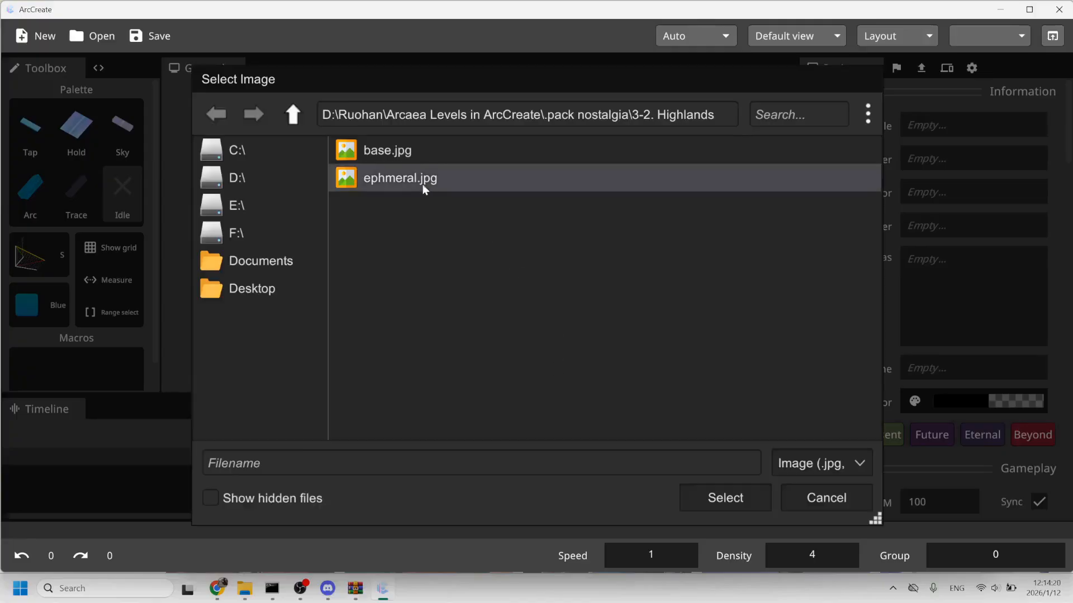
pyautogui.doubleClick(454, 180)
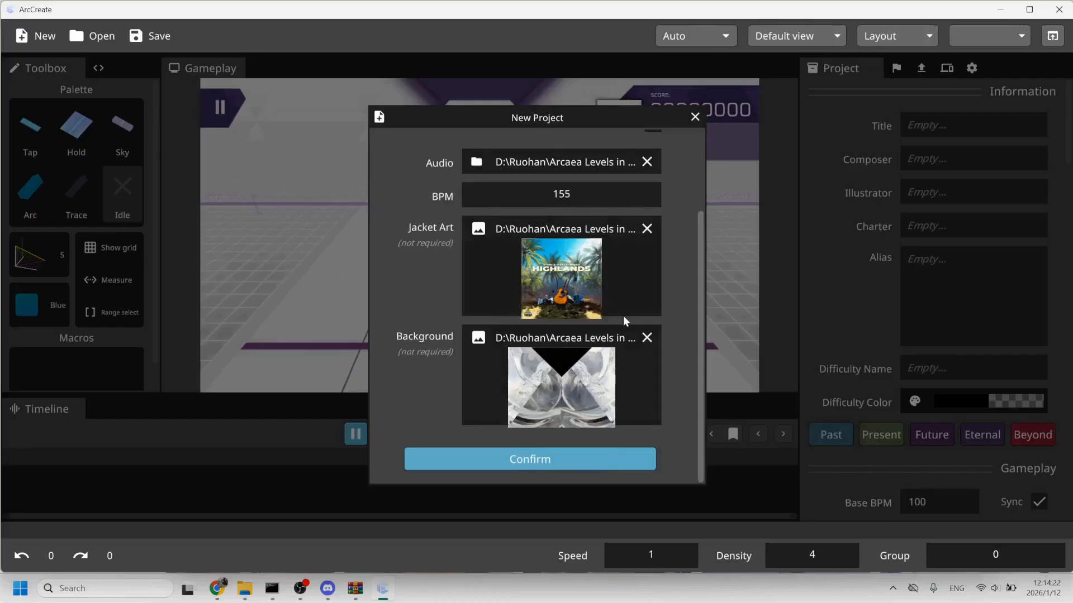
pyautogui.click(592, 452)
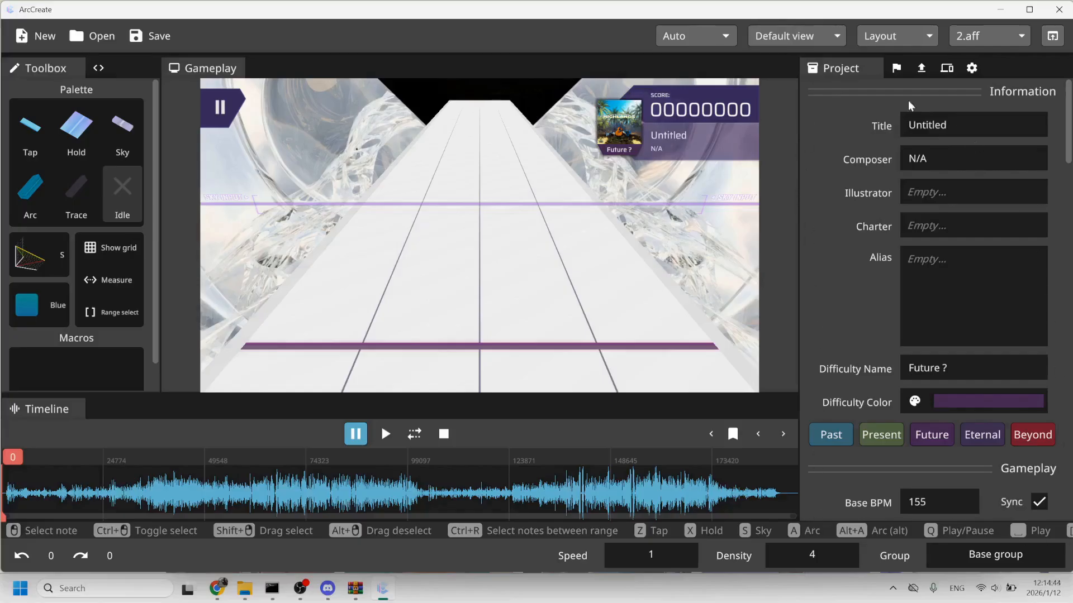
# Look through the new project's events, export and settings sections, ending on the group and timing events.
pyautogui.click(896, 70)
pyautogui.click(934, 69)
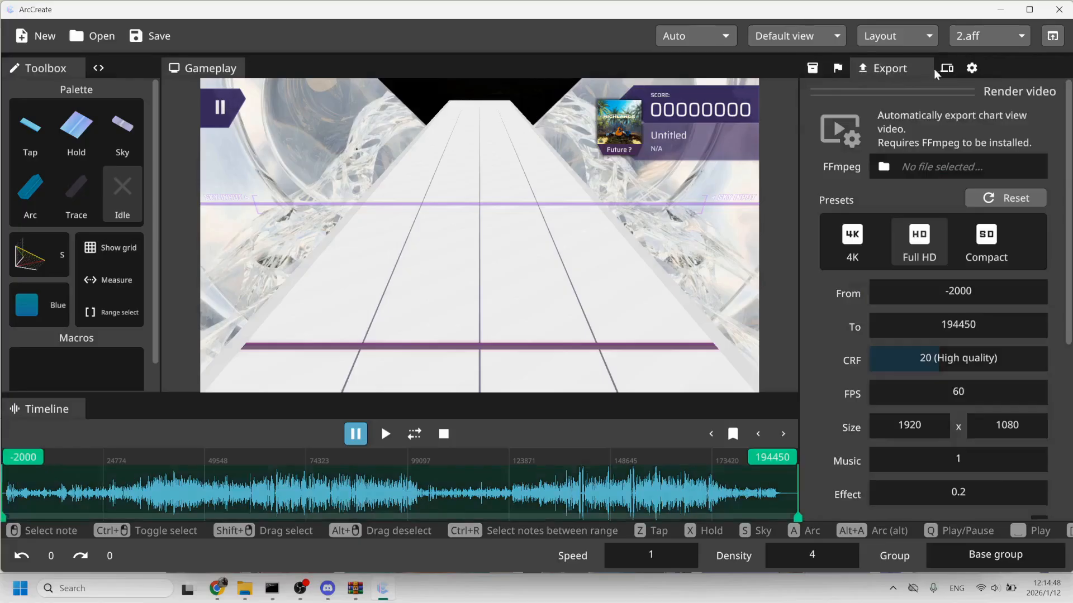
pyautogui.click(975, 70)
pyautogui.click(975, 71)
pyautogui.click(838, 69)
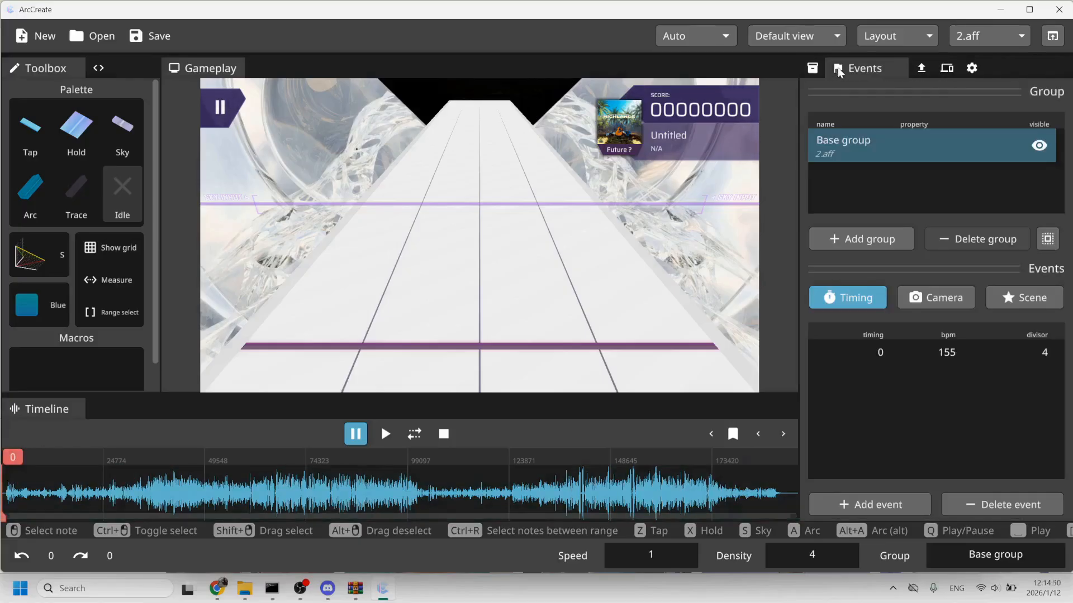
pyautogui.click(924, 68)
pyautogui.click(947, 68)
pyautogui.click(971, 68)
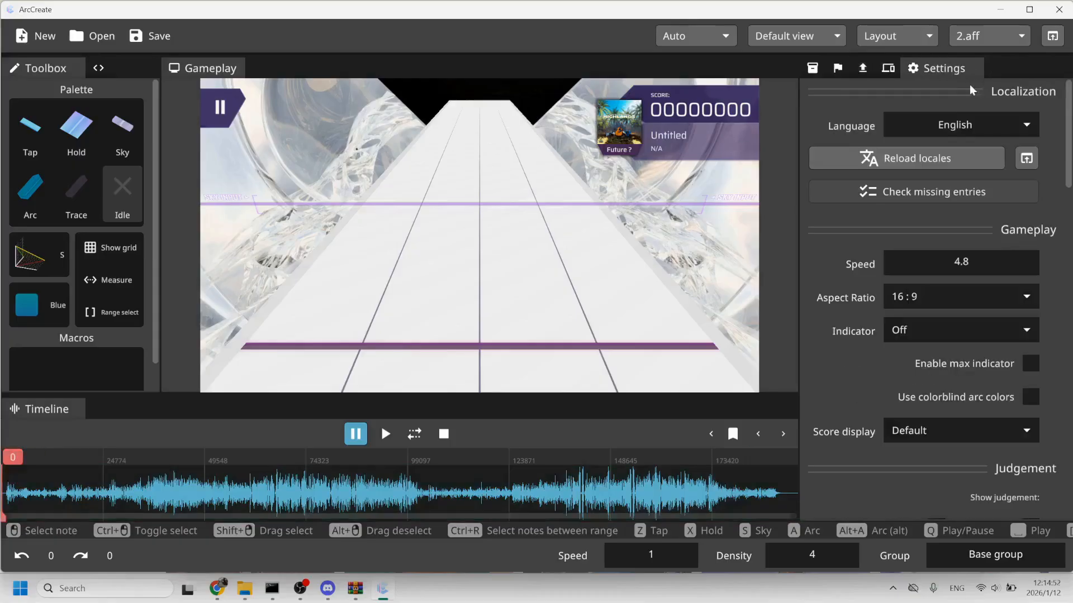
# Set the title to Highlands in the project information.
pyautogui.click(815, 70)
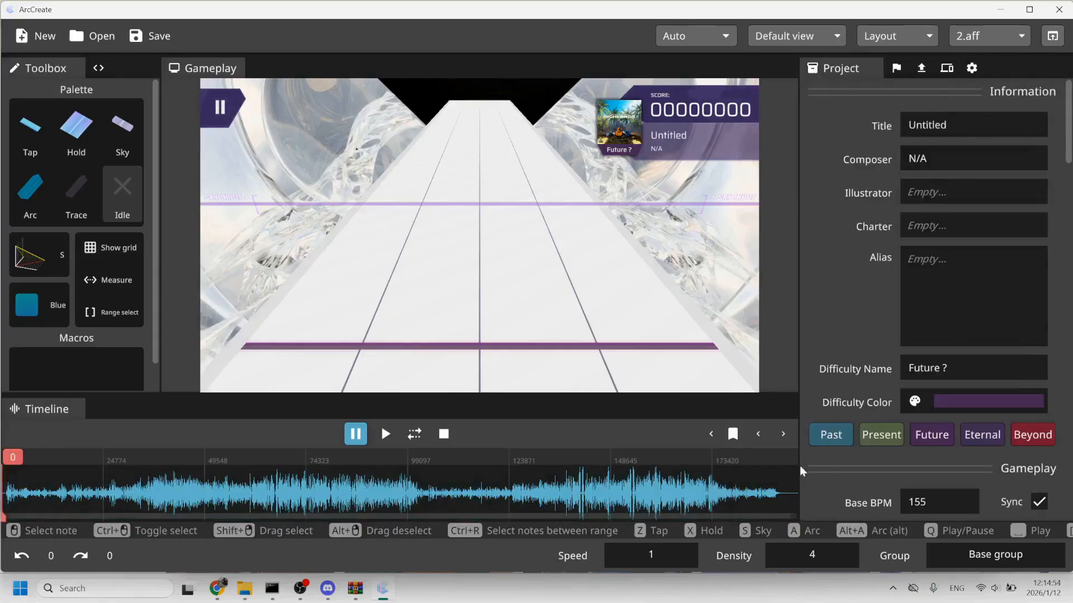
pyautogui.click(954, 121)
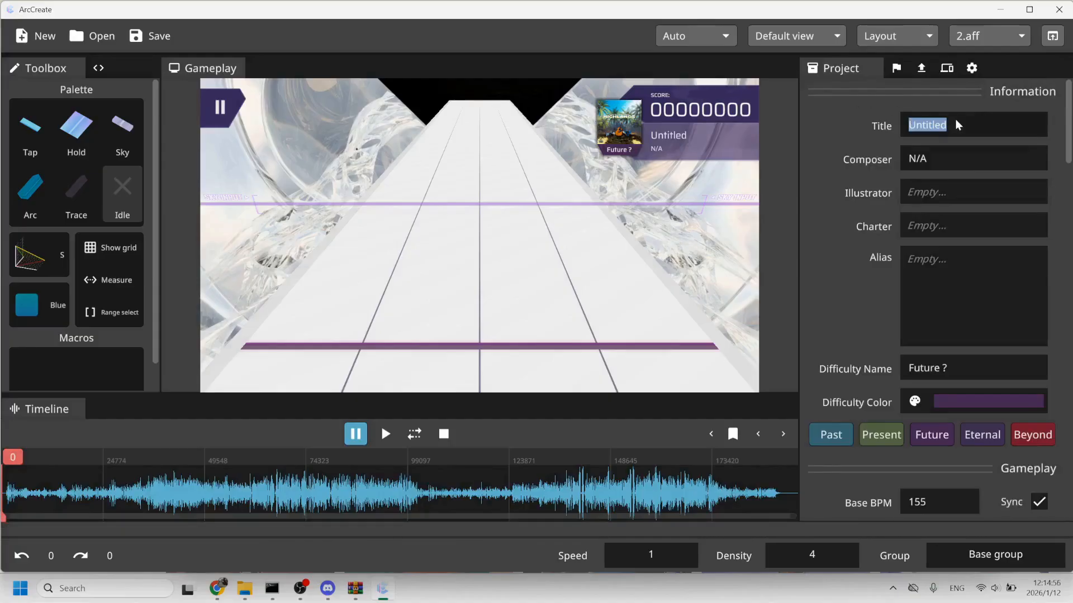
pyautogui.click(890, 129)
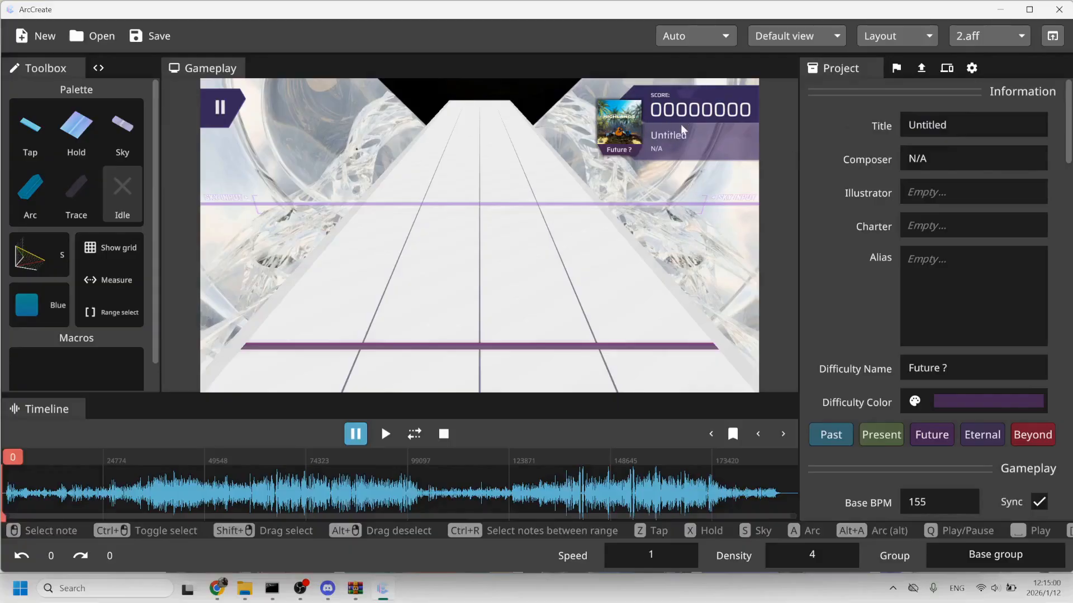
pyautogui.click(947, 122)
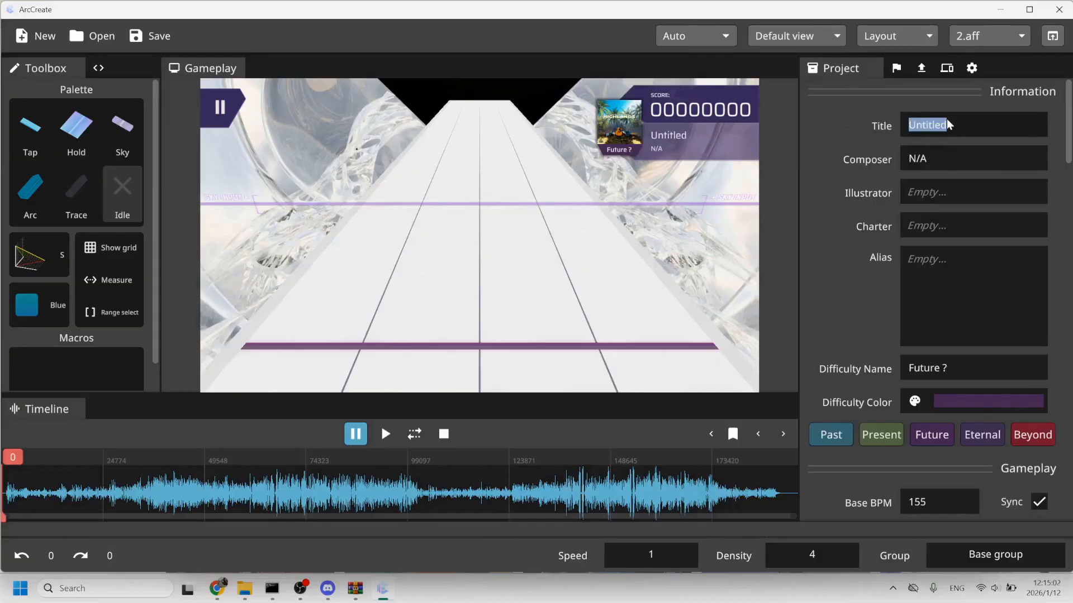
pyautogui.write('Highlands')
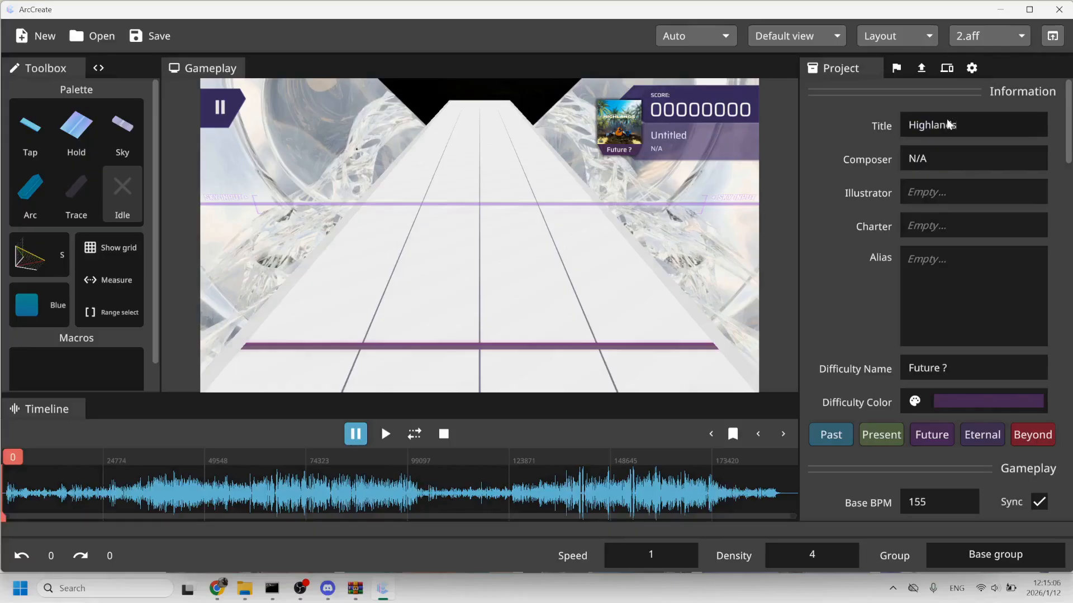
pyautogui.press('Return')
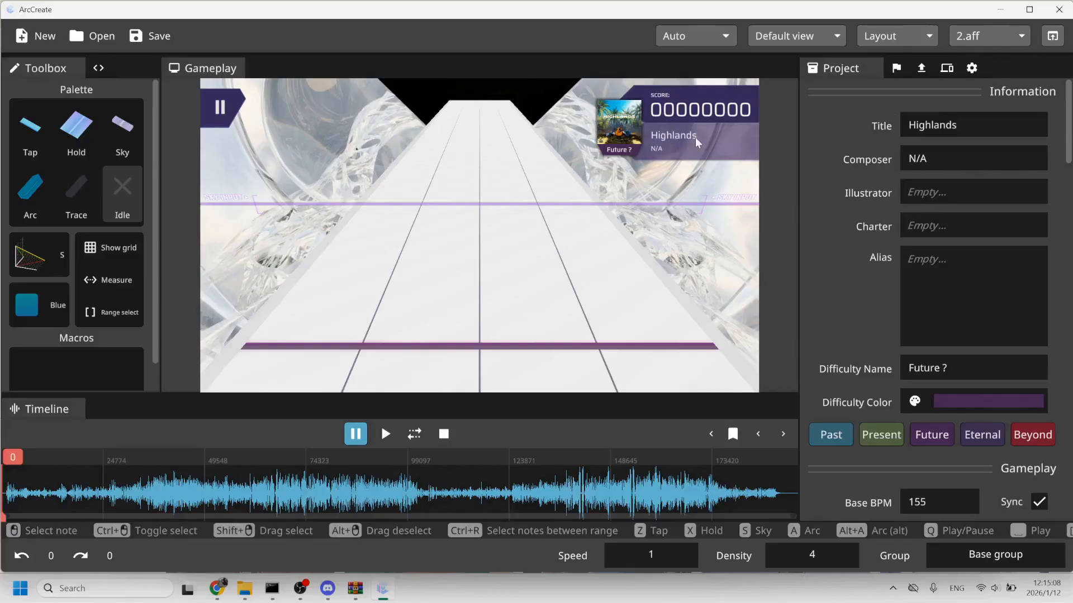
# Set the composer to "Elektronomia & Stahl".
pyautogui.click(934, 155)
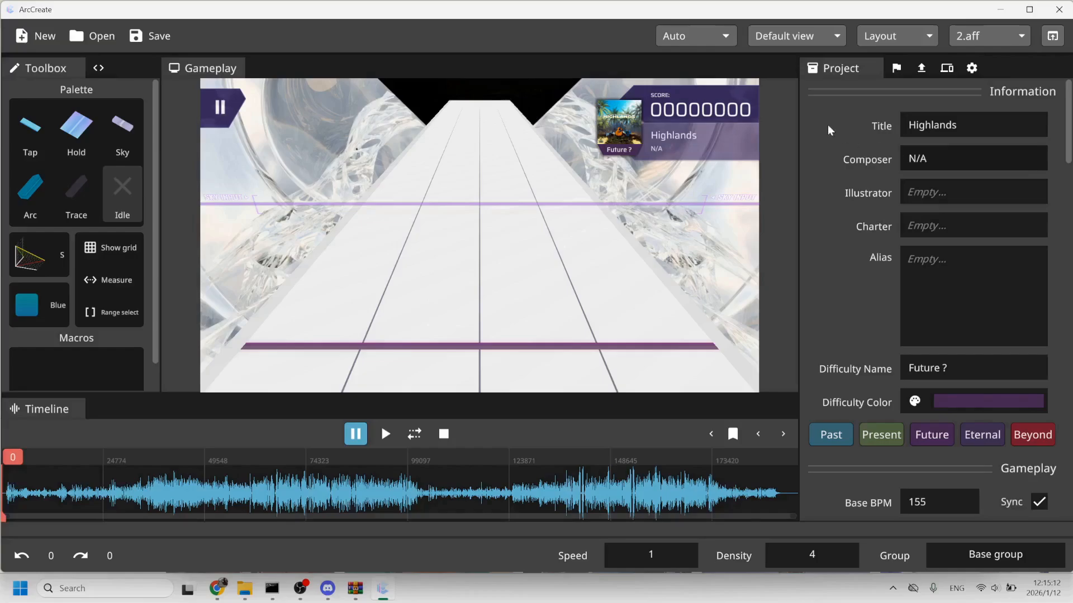
pyautogui.click(942, 160)
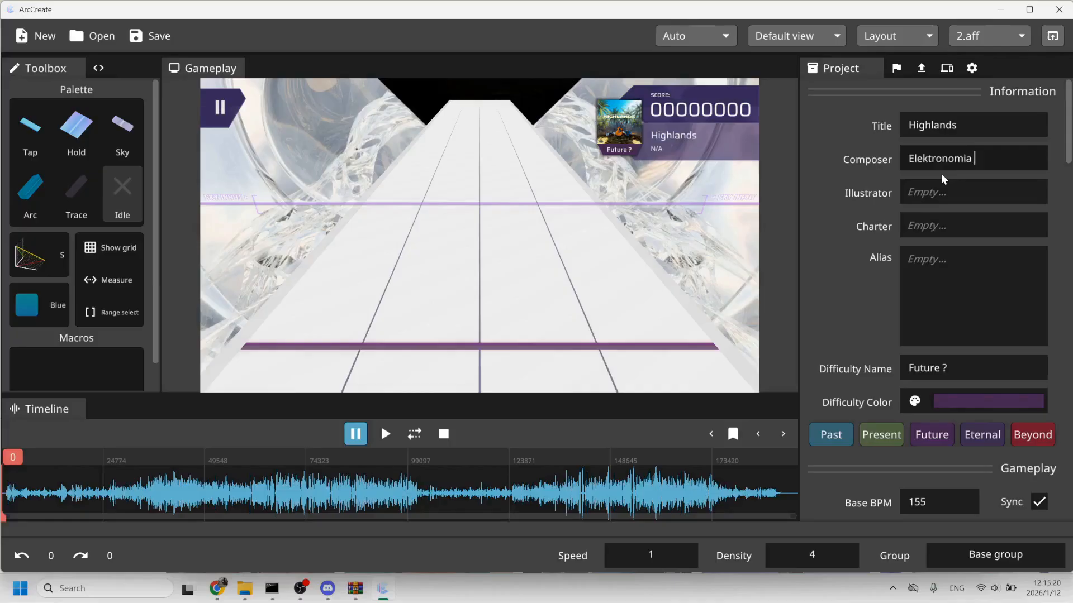
pyautogui.write('& Stahl')
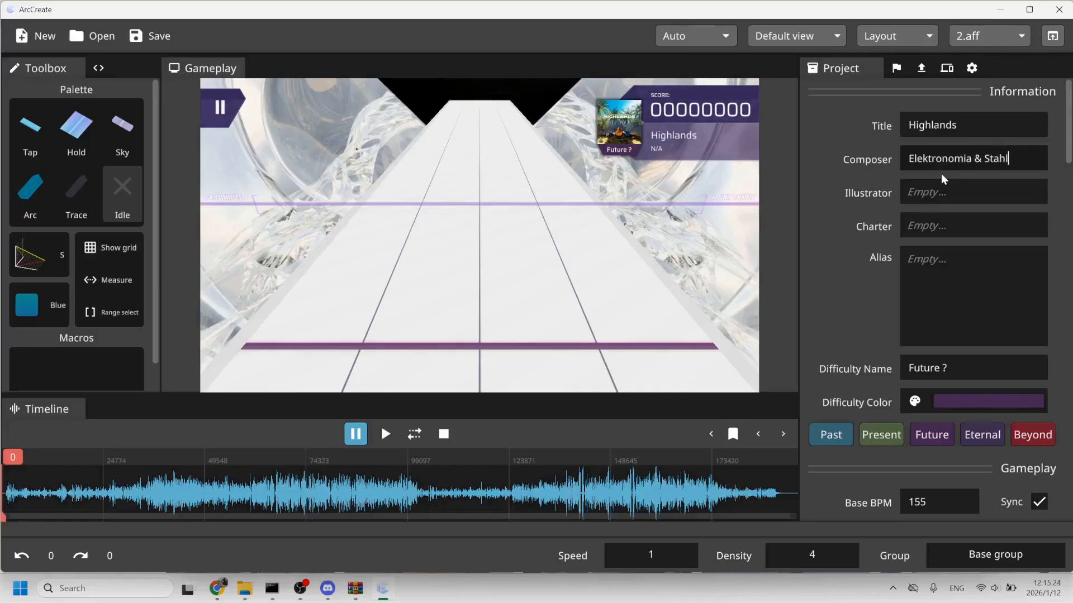
pyautogui.press('Return')
pyautogui.click(857, 206)
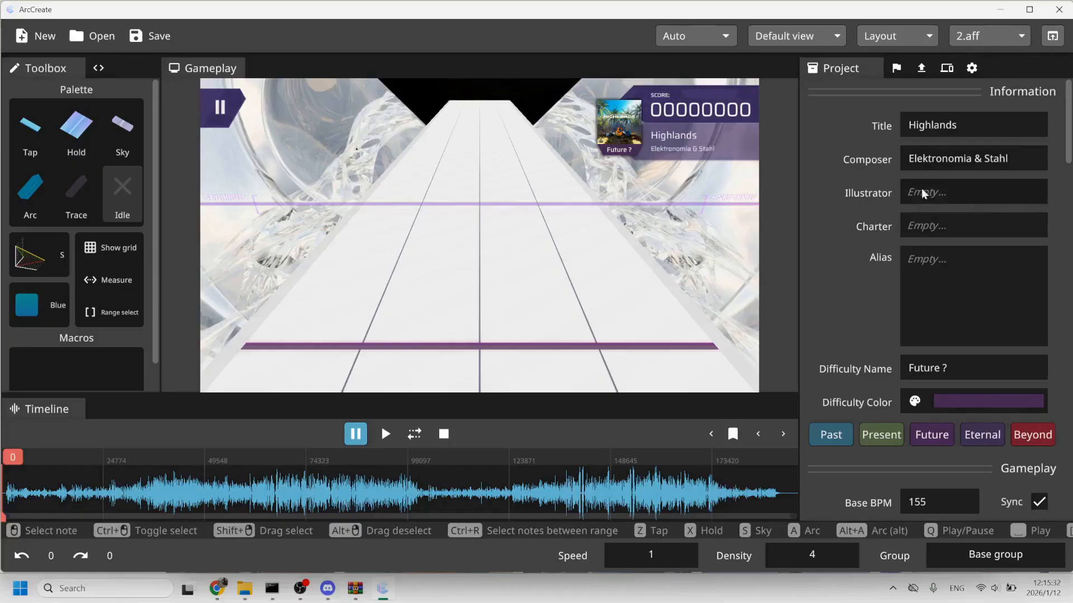
# Enter Logarithmic as the charter in the project information.
pyautogui.click(954, 226)
pyautogui.write('Log')
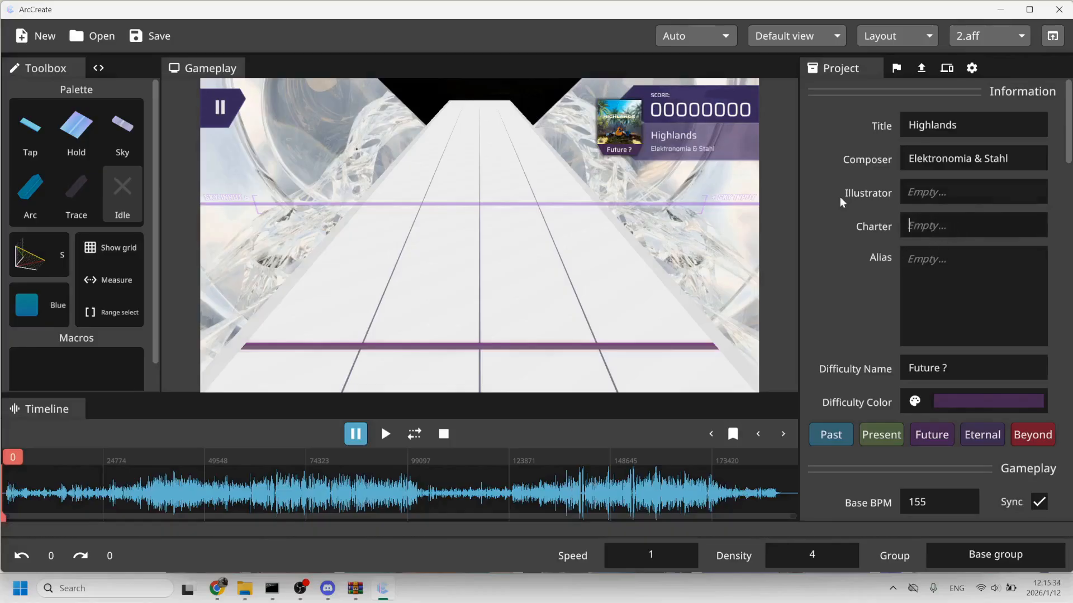
pyautogui.write('arithmic')
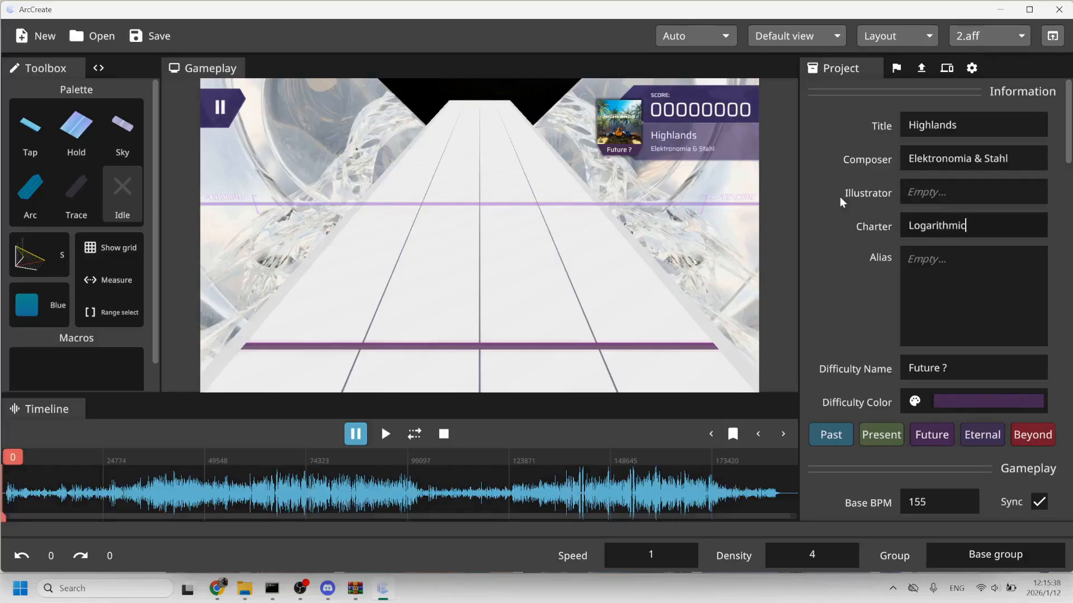
pyautogui.click(813, 213)
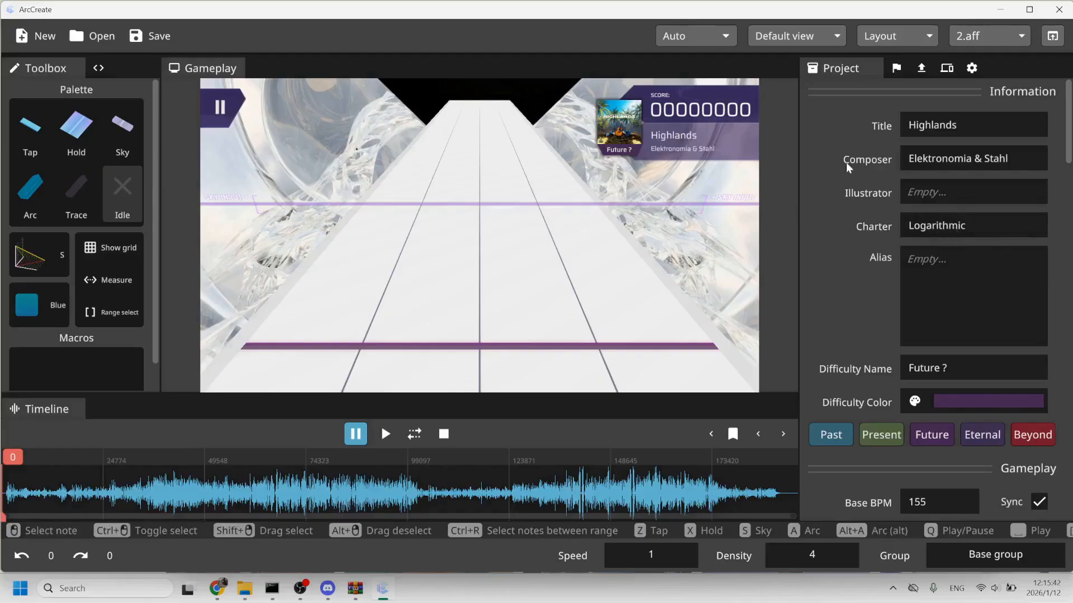
# Change the difficulty name to "Future 9".
pyautogui.scroll(-3, 853, 176)
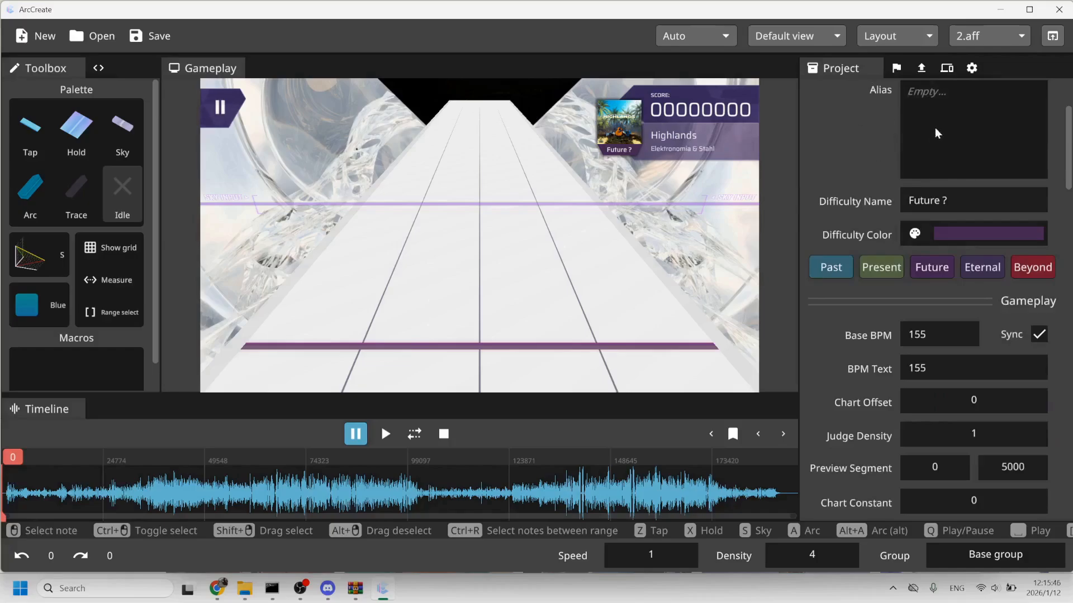
pyautogui.click(951, 200)
pyautogui.click(956, 200)
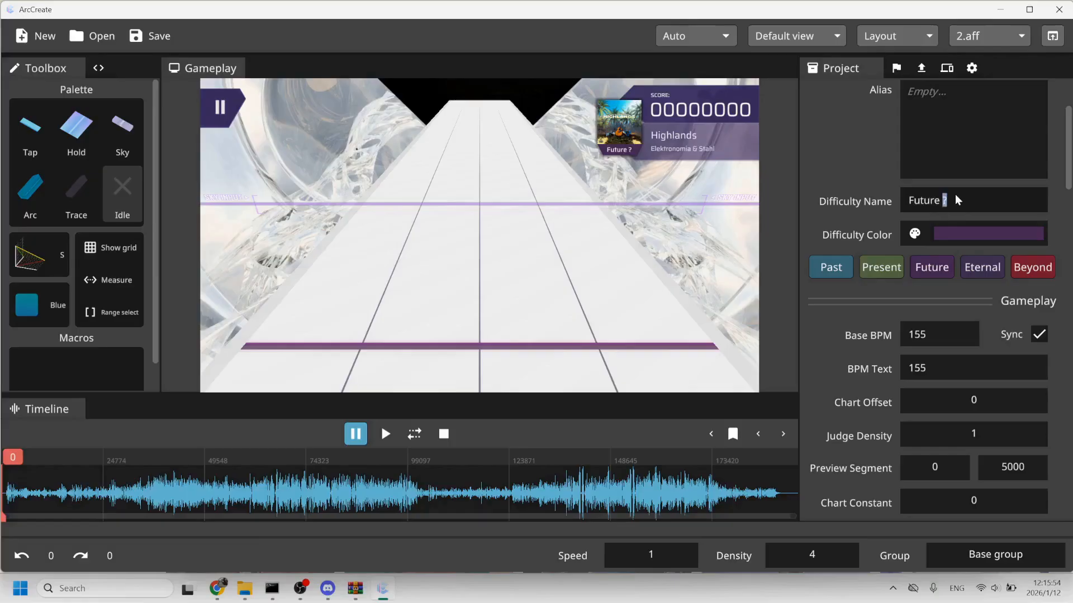
pyautogui.press('Return')
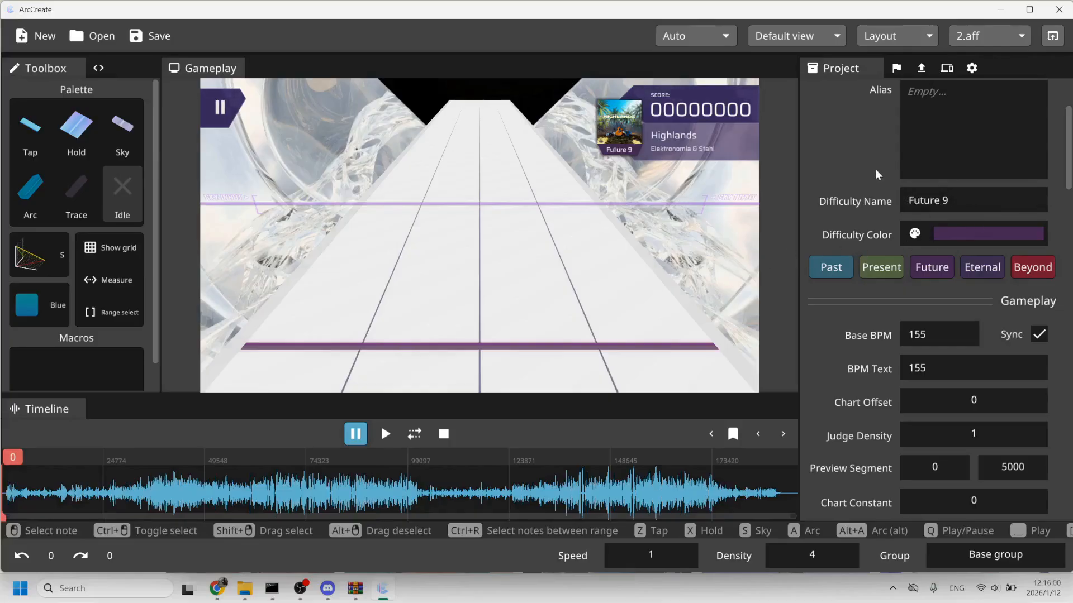
# Turn off syncing for the base BPM and look over the remaining gameplay settings.
pyautogui.scroll(-3, 875, 170)
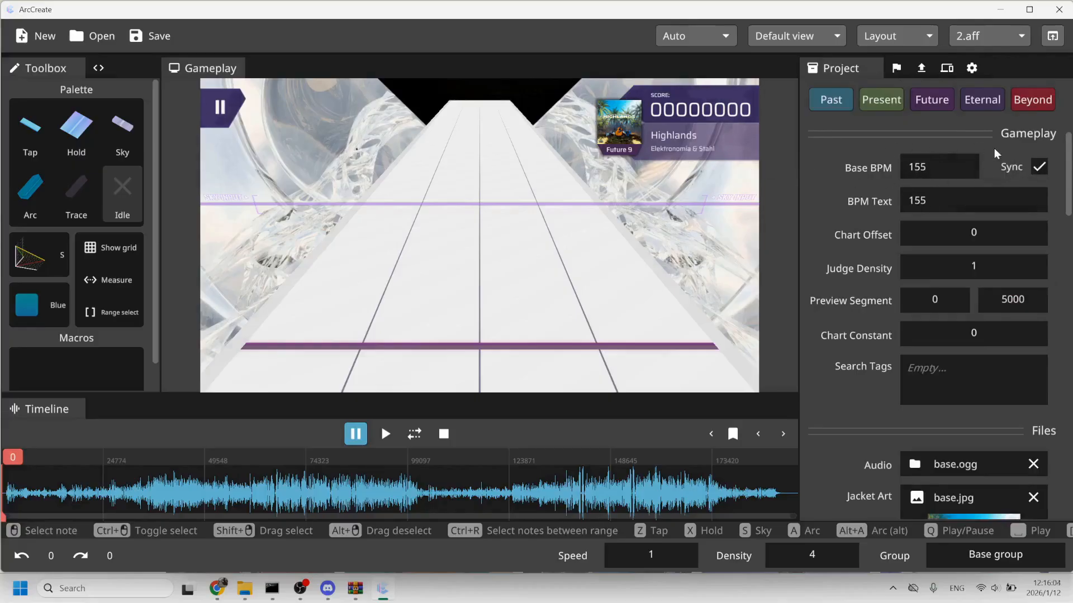
pyautogui.click(1040, 167)
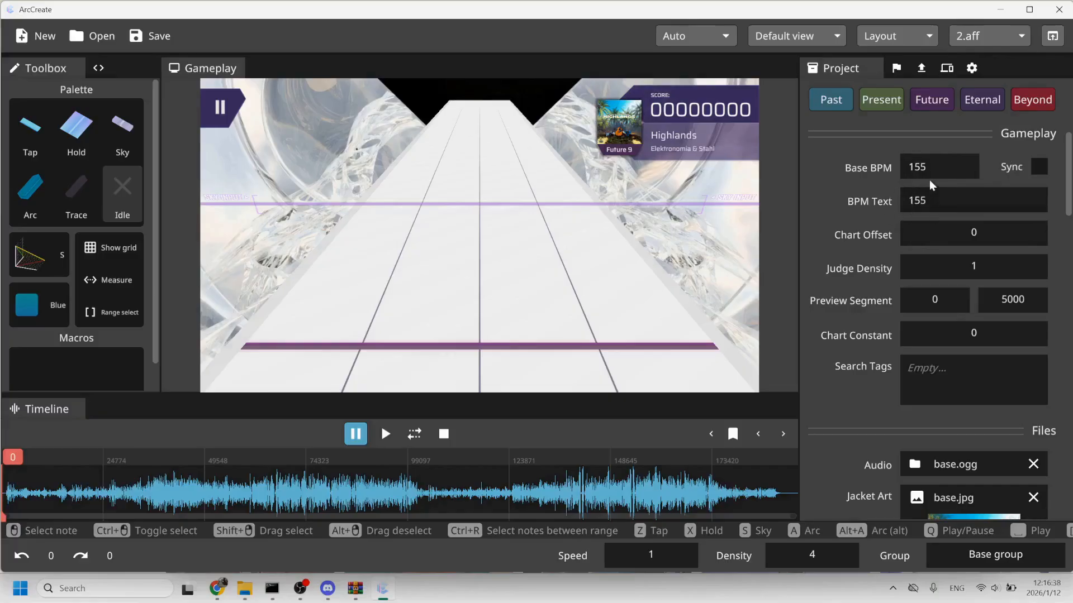
pyautogui.scroll(-3, 844, 179)
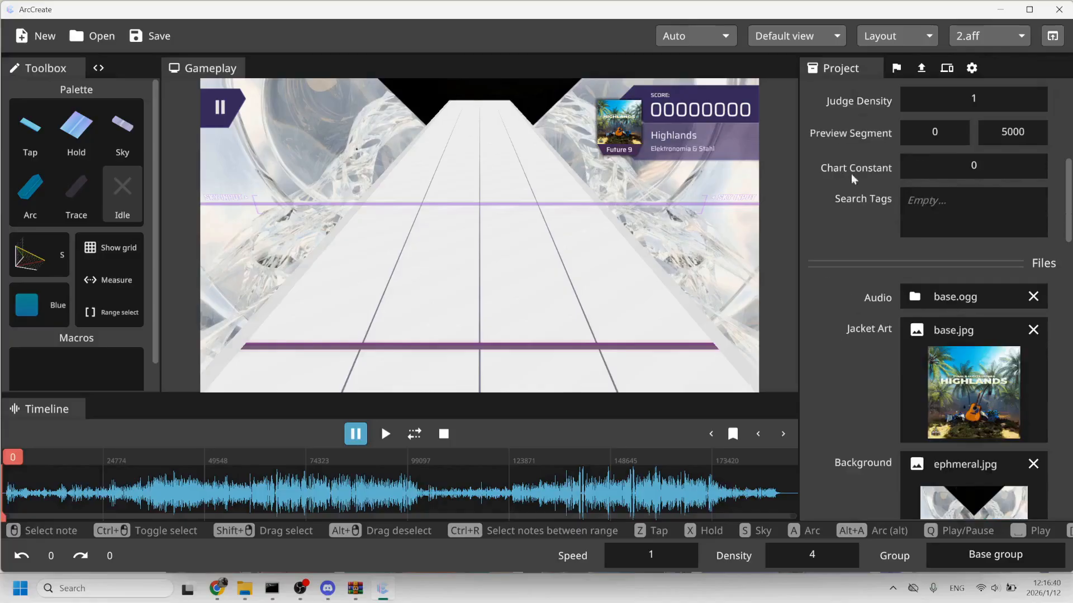
pyautogui.scroll(3, 941, 98)
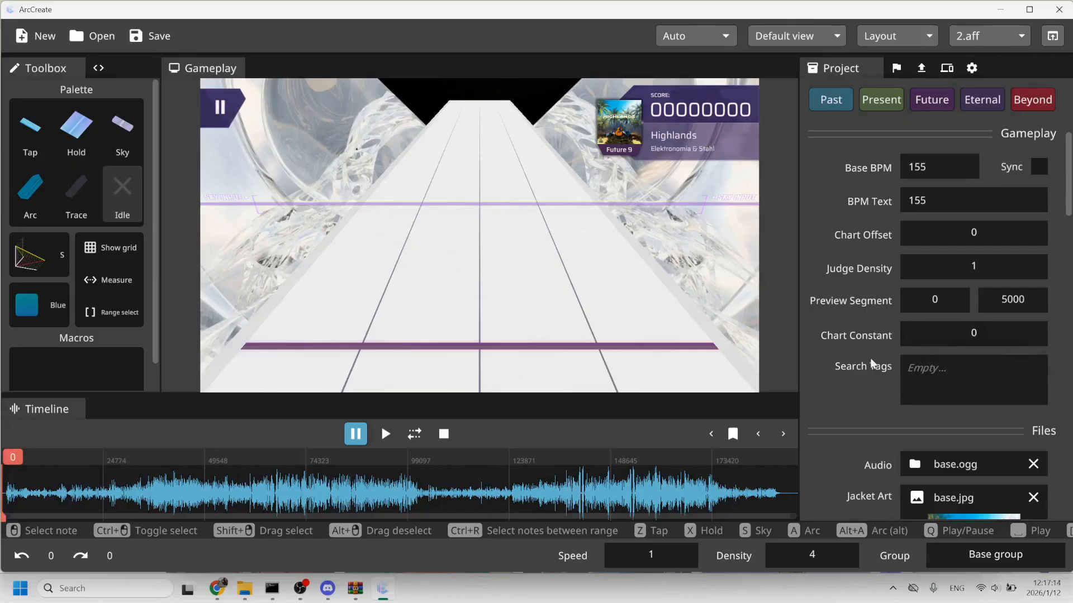
pyautogui.scroll(3, 869, 366)
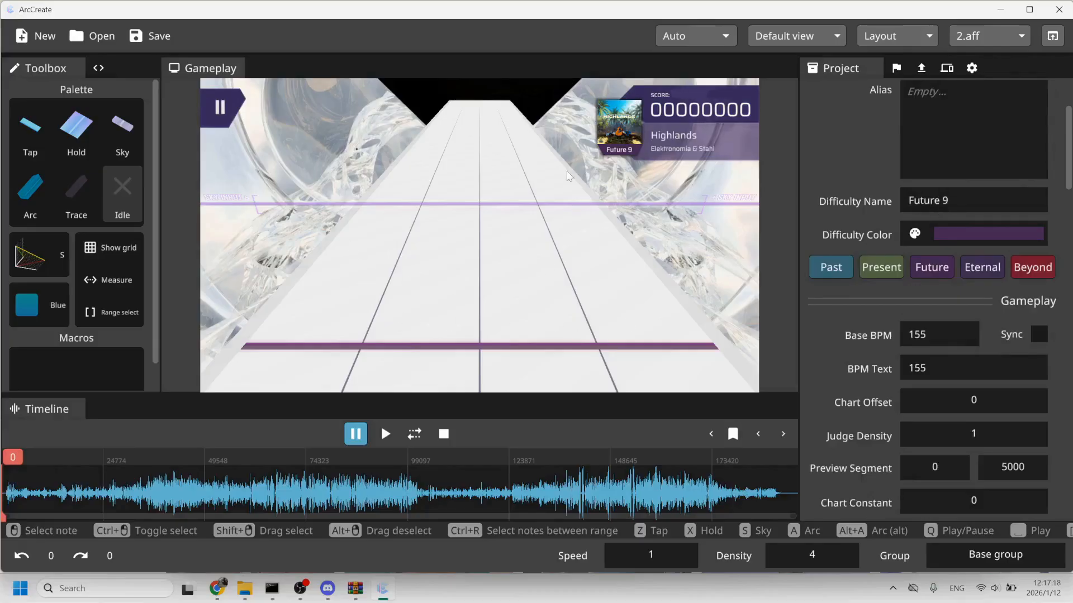
# Check the file choices for the project's audio, jacket art and background, closing each selection without choosing a file.
pyautogui.scroll(-6, 941, 243)
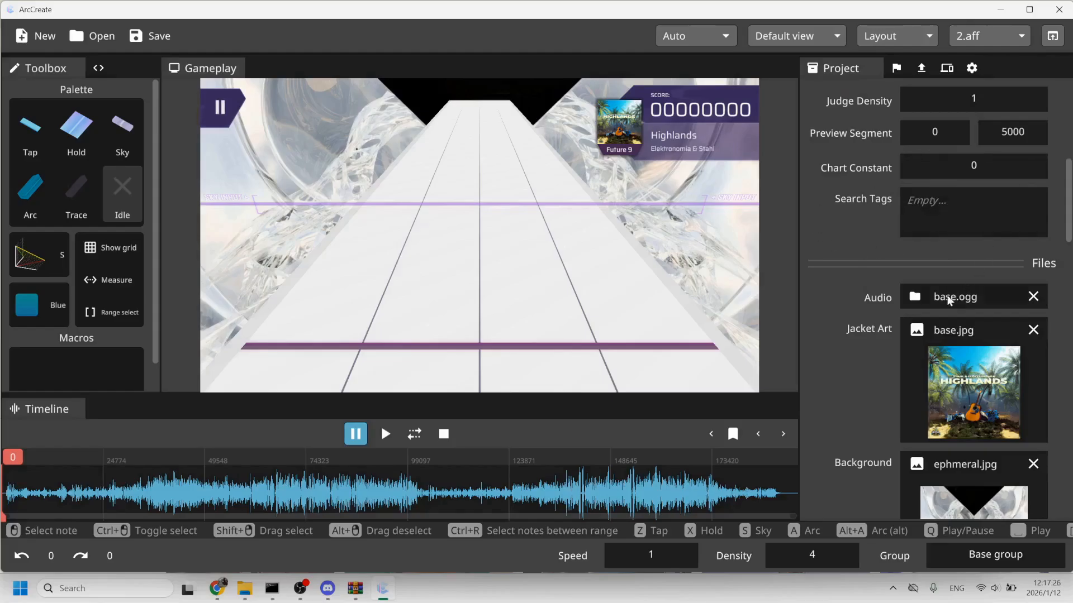
pyautogui.scroll(-3, 952, 301)
pyautogui.click(964, 124)
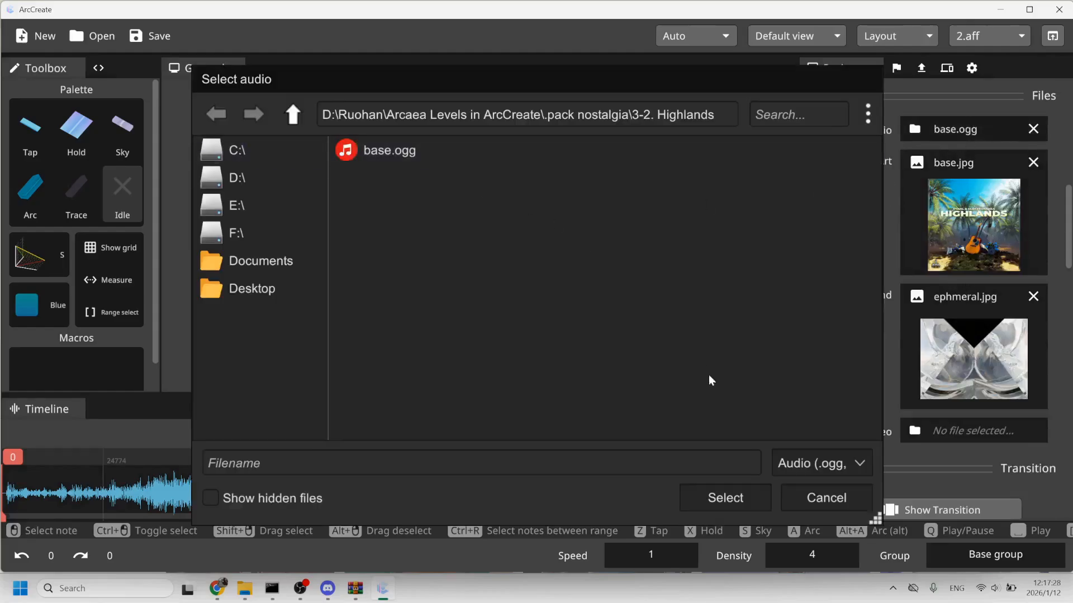
pyautogui.click(828, 498)
pyautogui.click(959, 226)
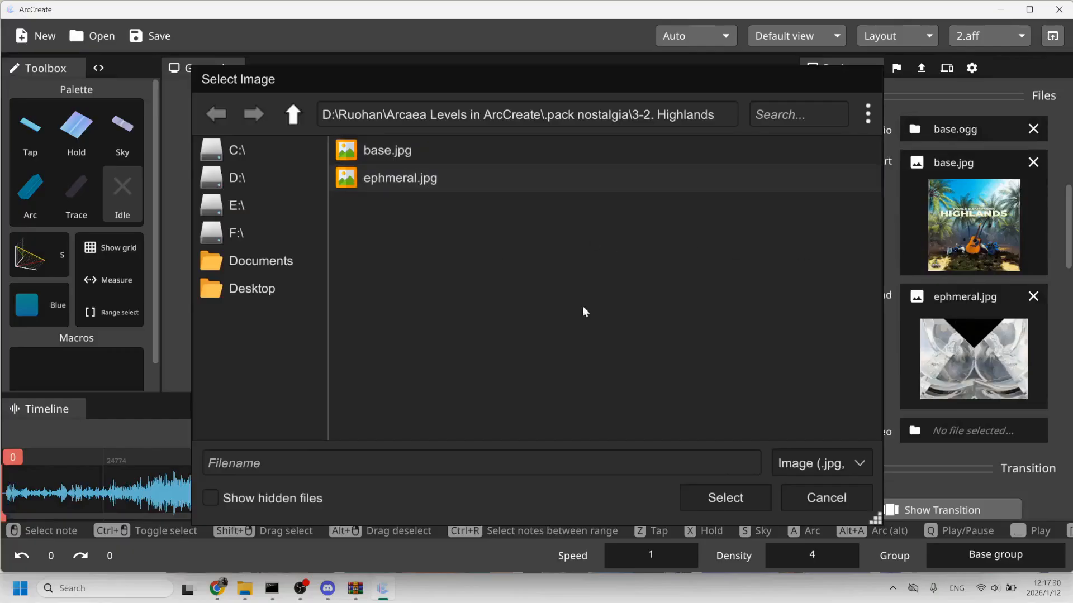
pyautogui.click(817, 497)
pyautogui.click(958, 363)
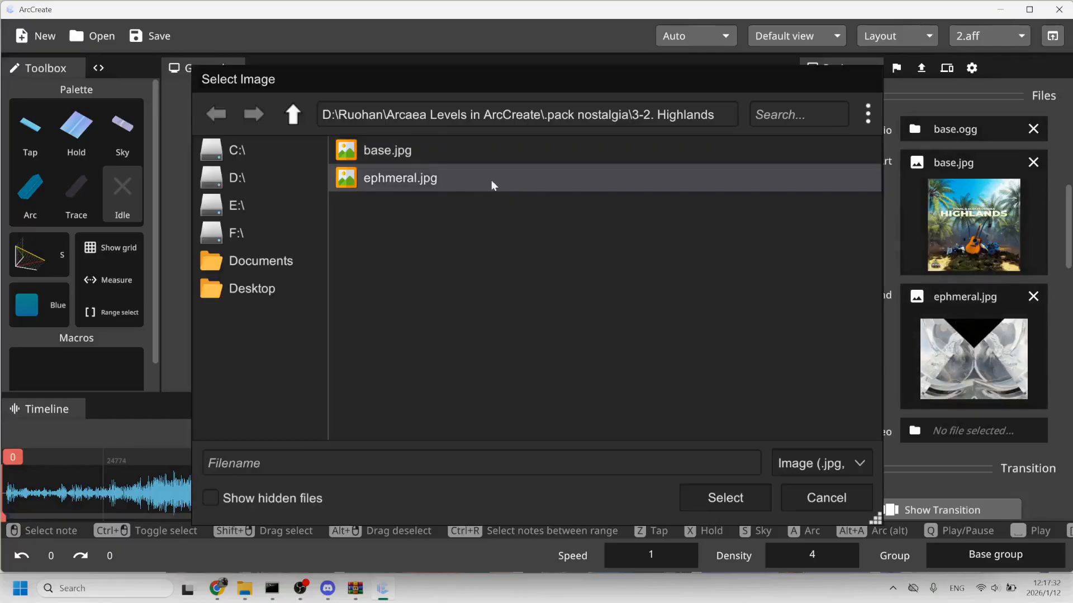
pyautogui.click(824, 499)
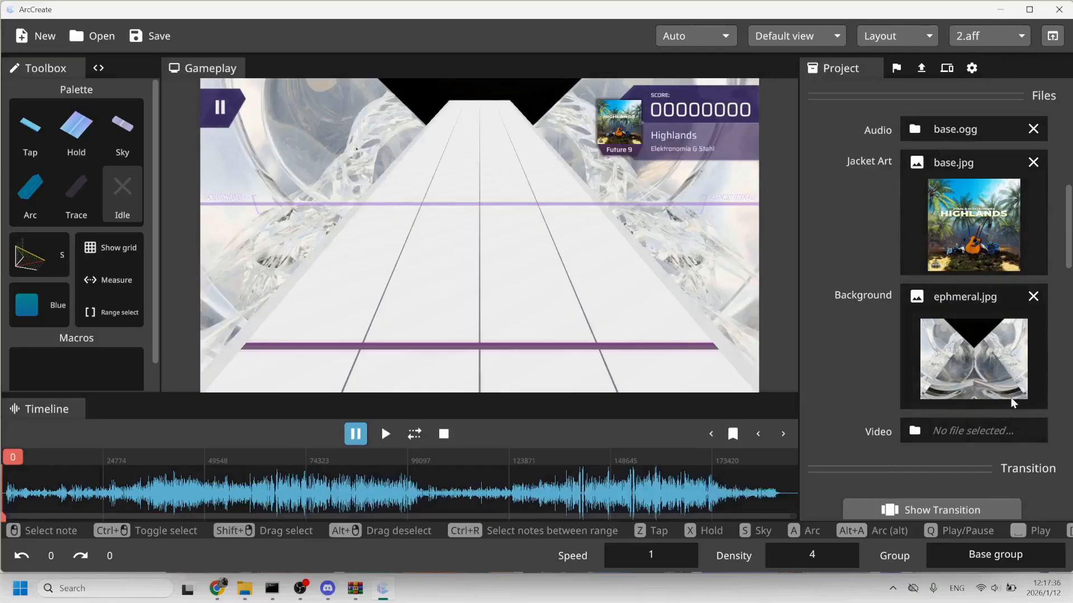
# Preview the Conflict and Colorless side skins and return the side to Light.
pyautogui.scroll(-3, 1012, 402)
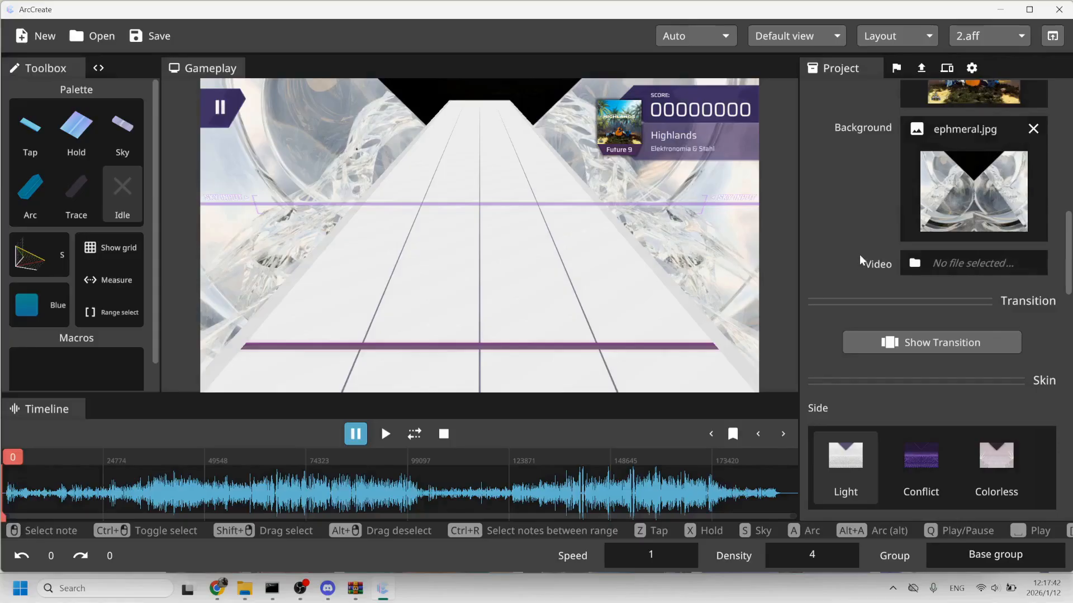
pyautogui.scroll(-3, 873, 241)
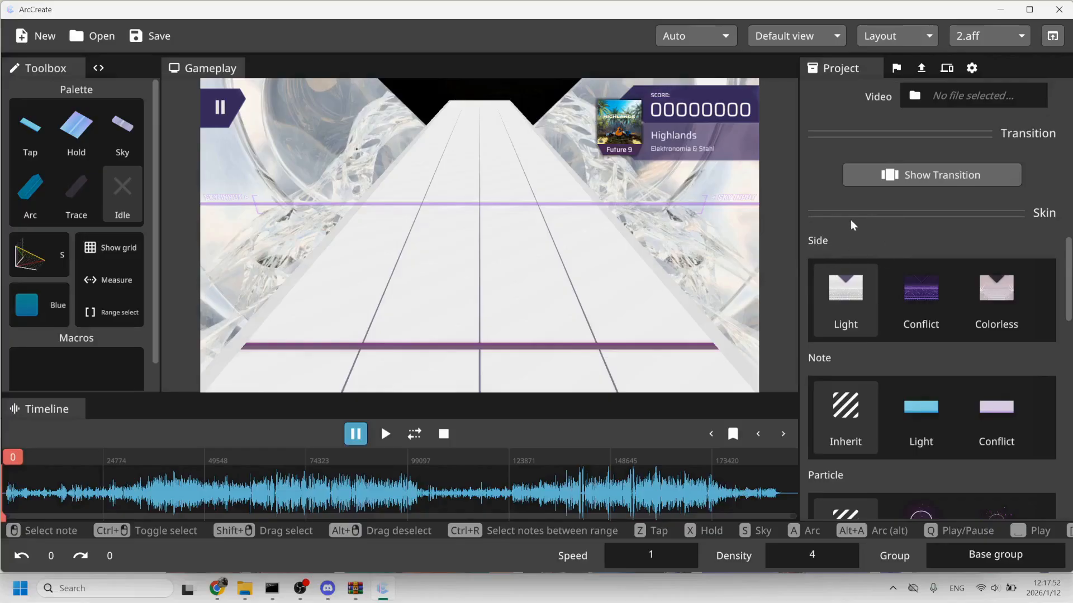
pyautogui.click(925, 290)
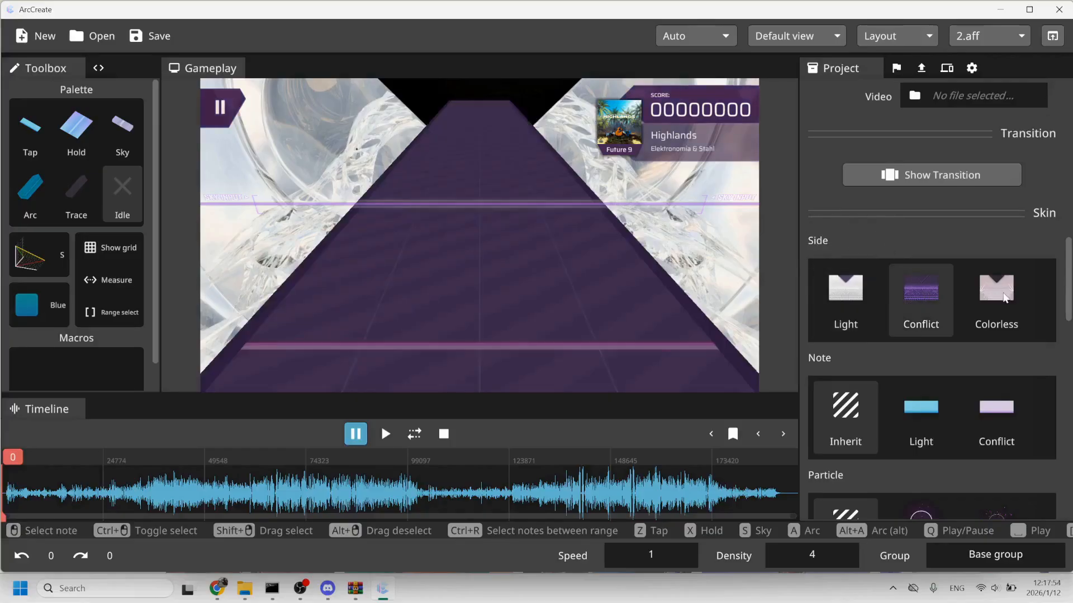
pyautogui.click(1009, 301)
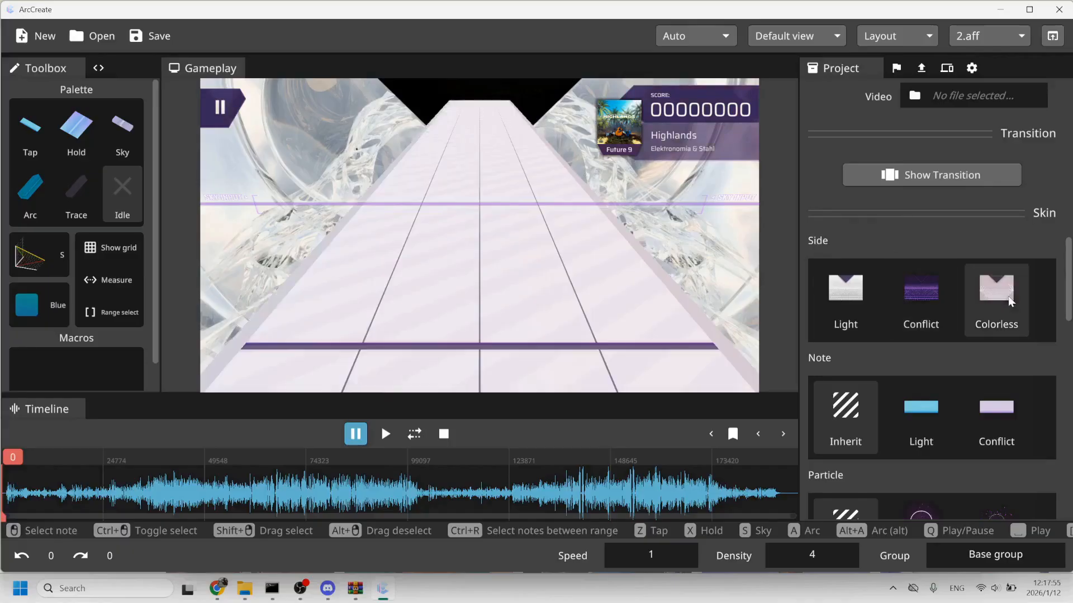
pyautogui.click(839, 283)
# Try the Light track skin and switch the track to Rei.
pyautogui.scroll(-9, 862, 163)
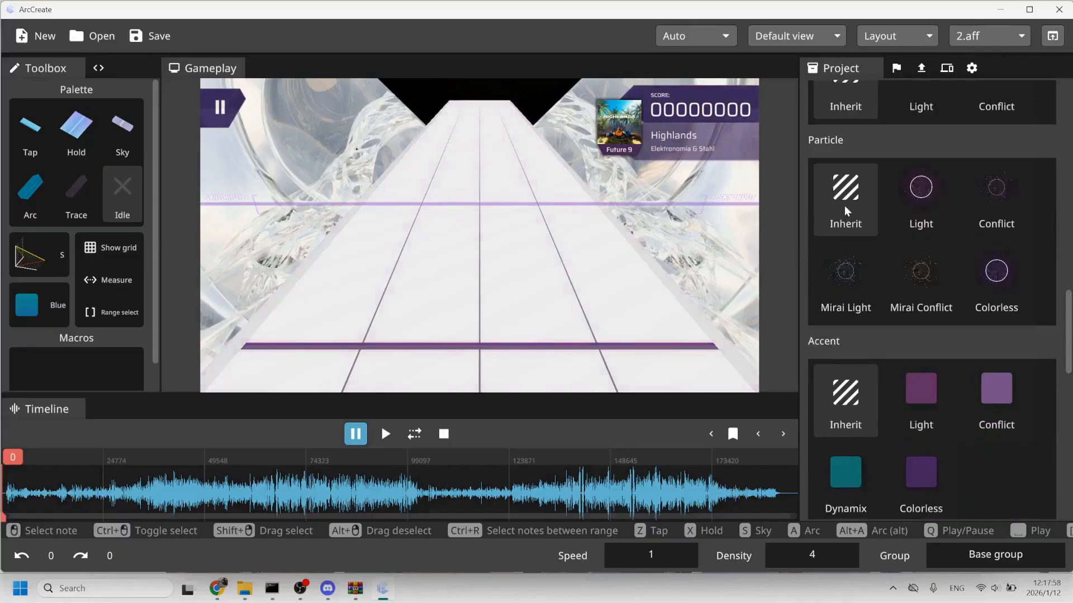
pyautogui.scroll(-3, 853, 203)
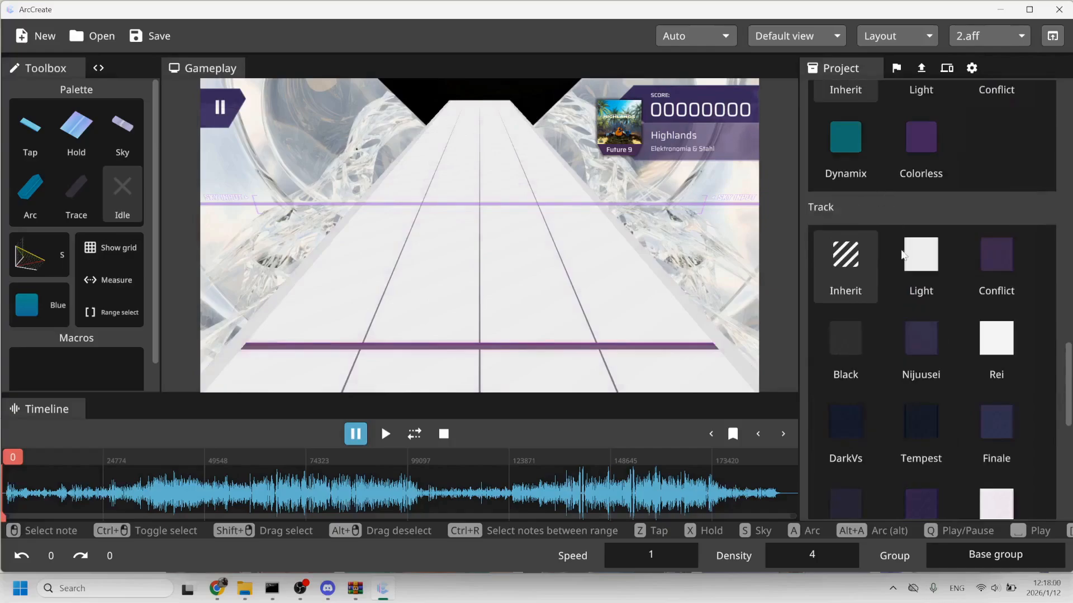
pyautogui.click(925, 271)
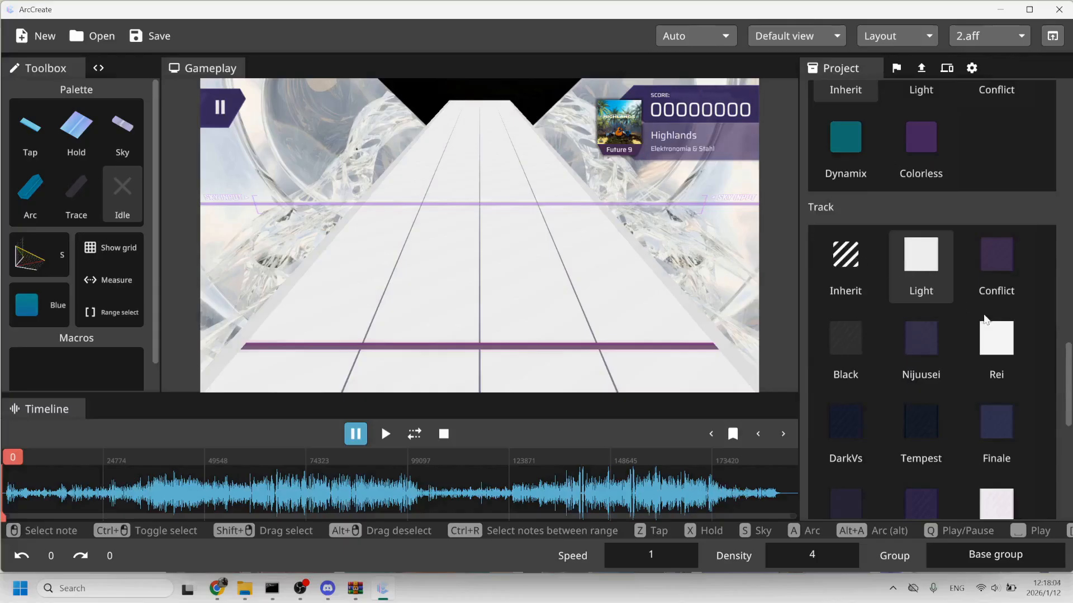
pyautogui.click(984, 340)
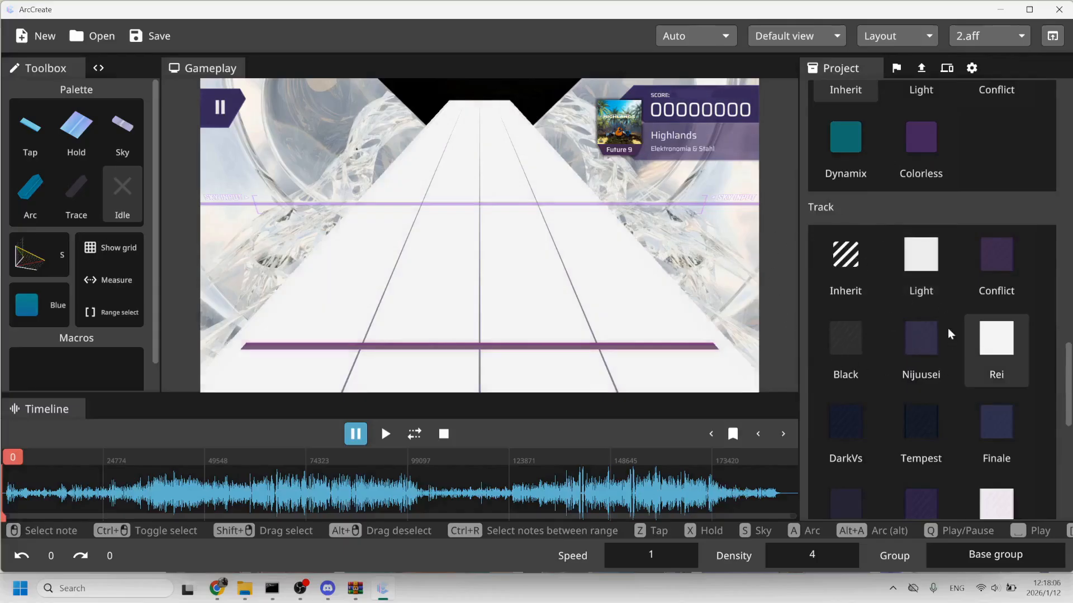
# Preview the Colorless, Rei, Light and Conflict track skins on the gameplay view.
pyautogui.scroll(-3, 950, 334)
pyautogui.click(998, 336)
pyautogui.scroll(3, 906, 313)
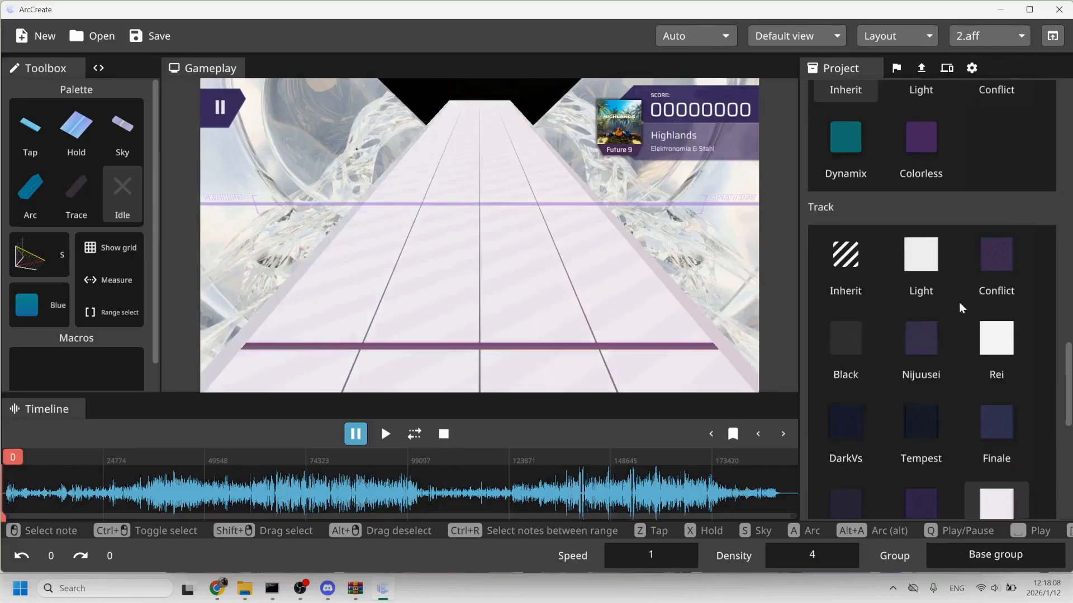
pyautogui.click(1003, 330)
pyautogui.click(911, 270)
pyautogui.click(1004, 257)
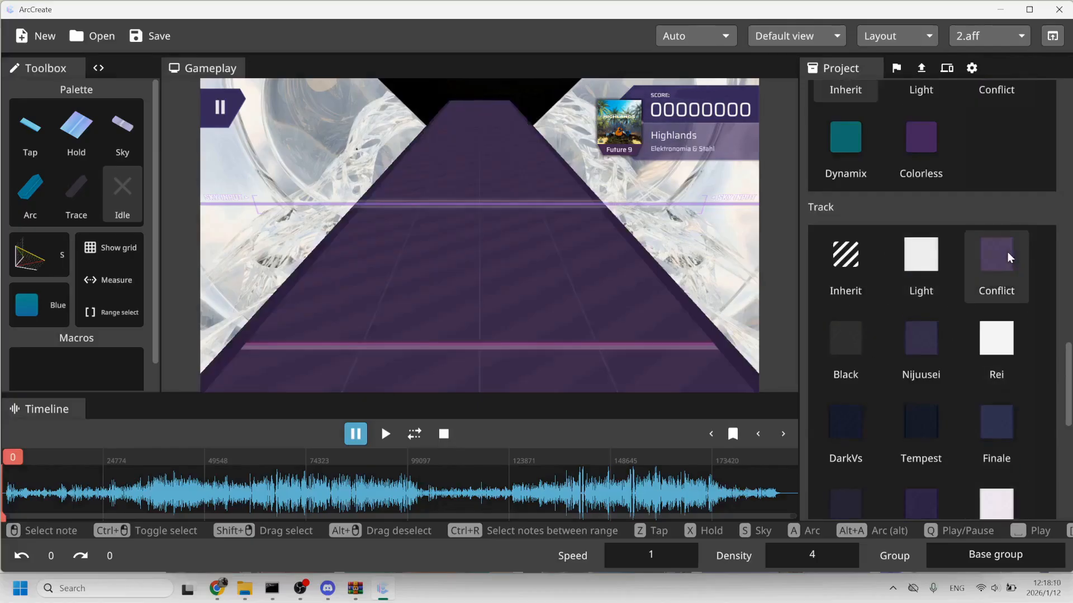
# Compare the Light and Rei track skins and settle on Light for the track.
pyautogui.click(936, 276)
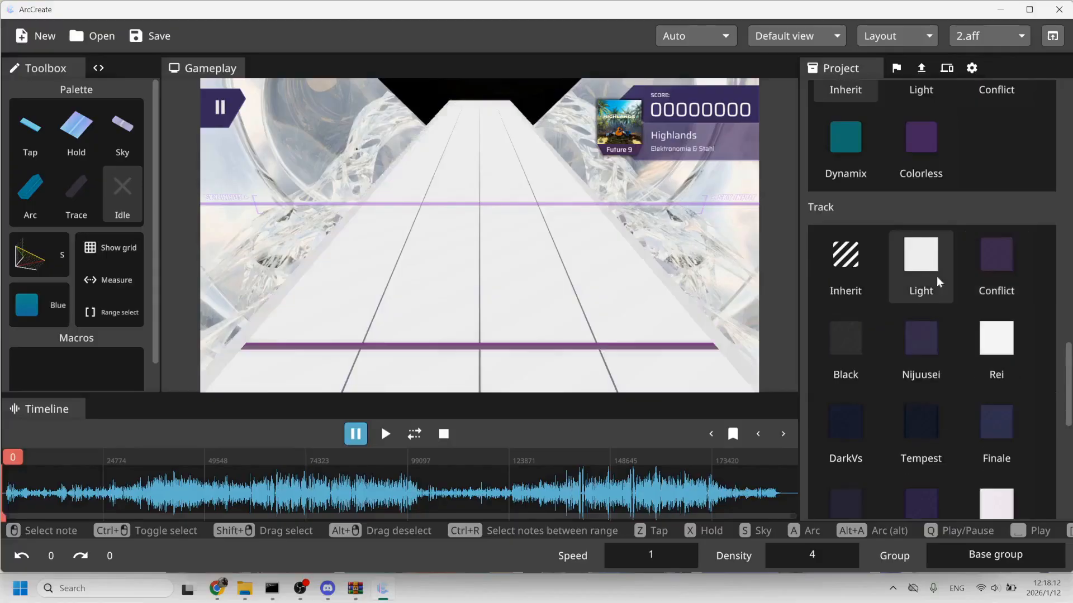
pyautogui.click(993, 342)
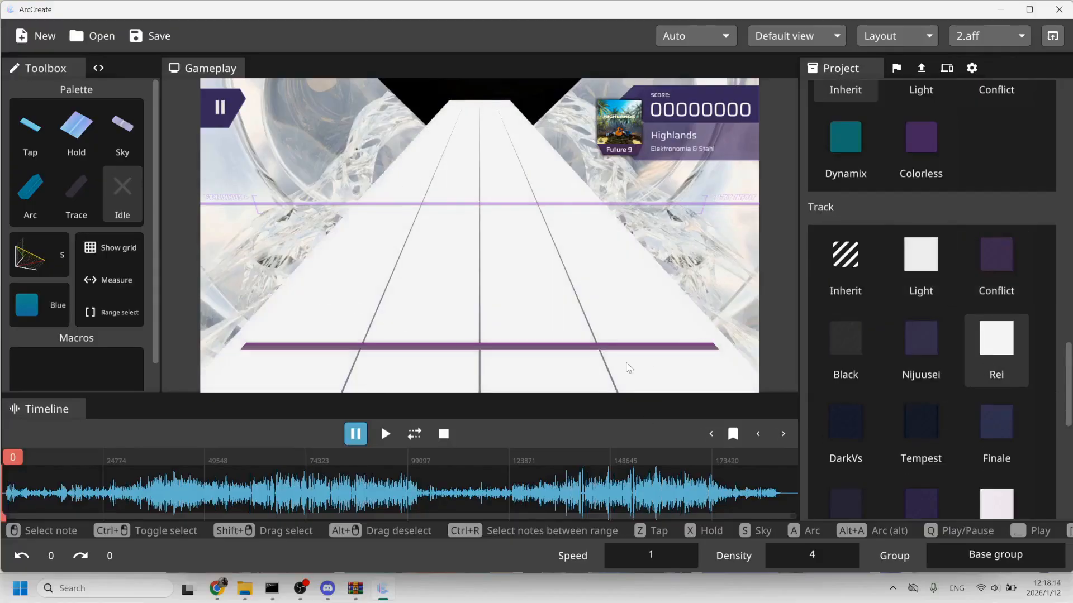
pyautogui.click(875, 256)
pyautogui.click(910, 249)
# Look over the Single Line, trace, shadow and arc color options, and review the project's information and gameplay settings.
pyautogui.scroll(-9, 843, 267)
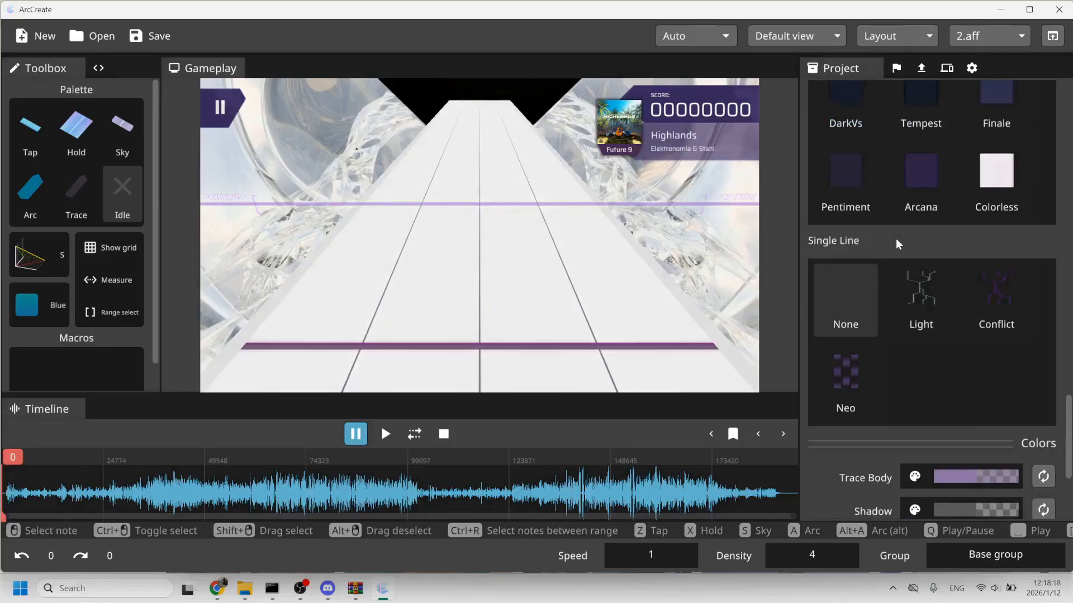
pyautogui.scroll(3, 899, 195)
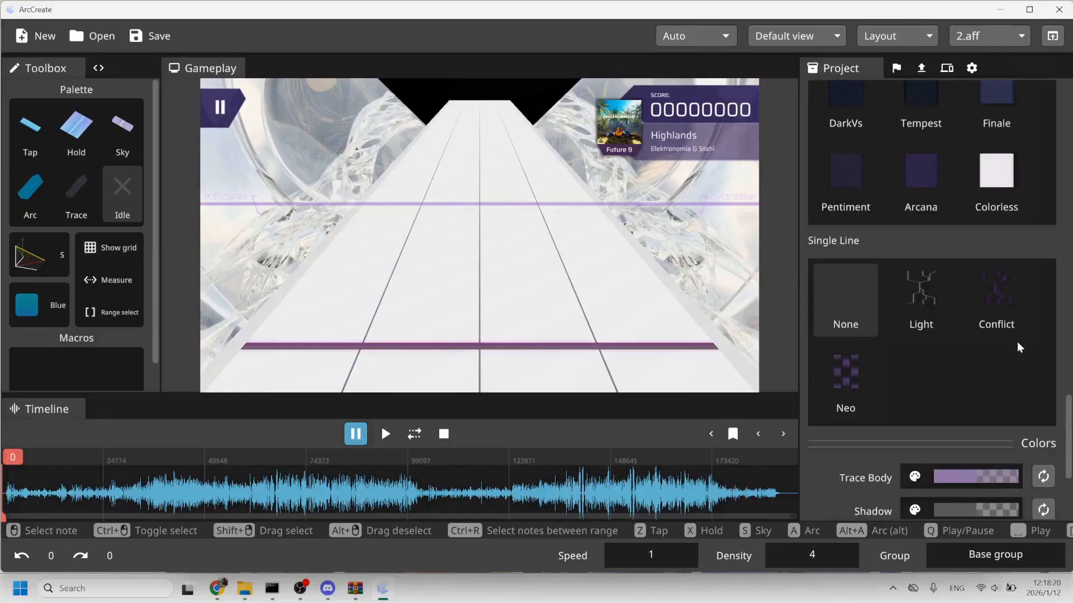
pyautogui.scroll(-5, 1018, 348)
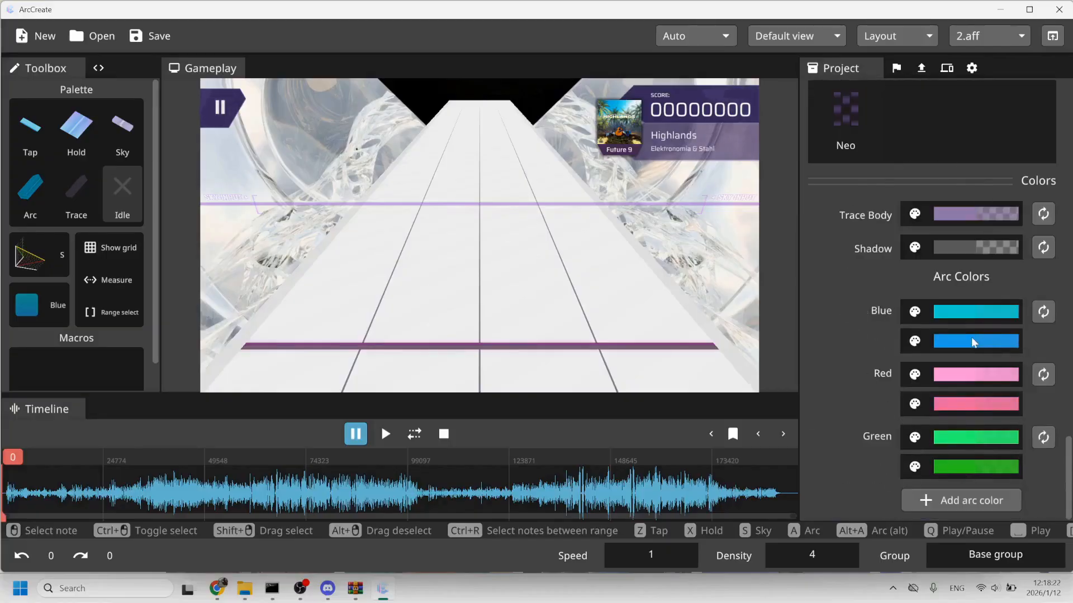
pyautogui.scroll(10, 979, 336)
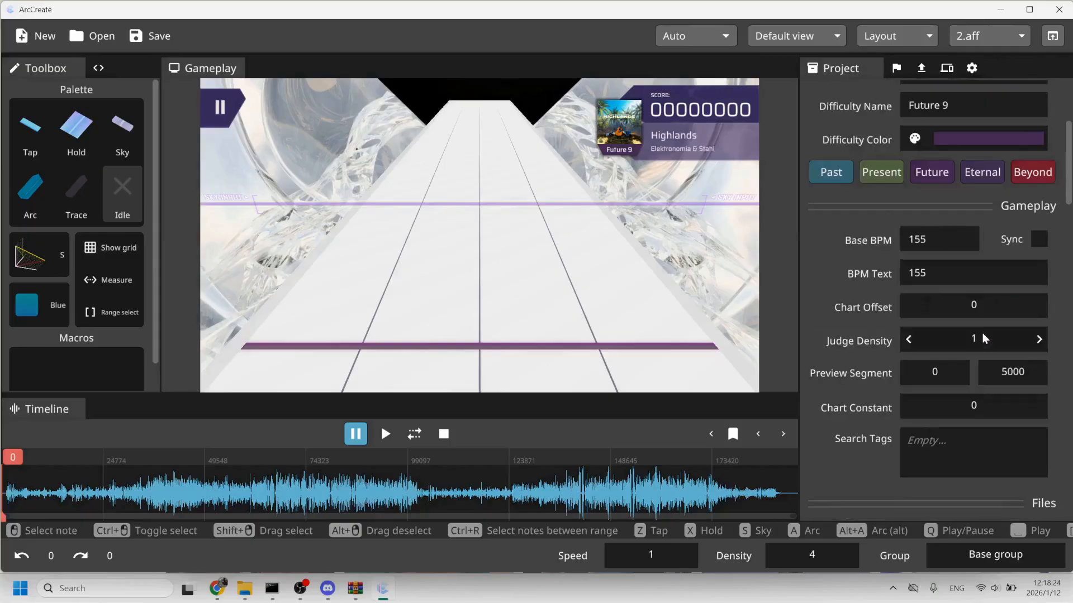
pyautogui.scroll(5, 984, 337)
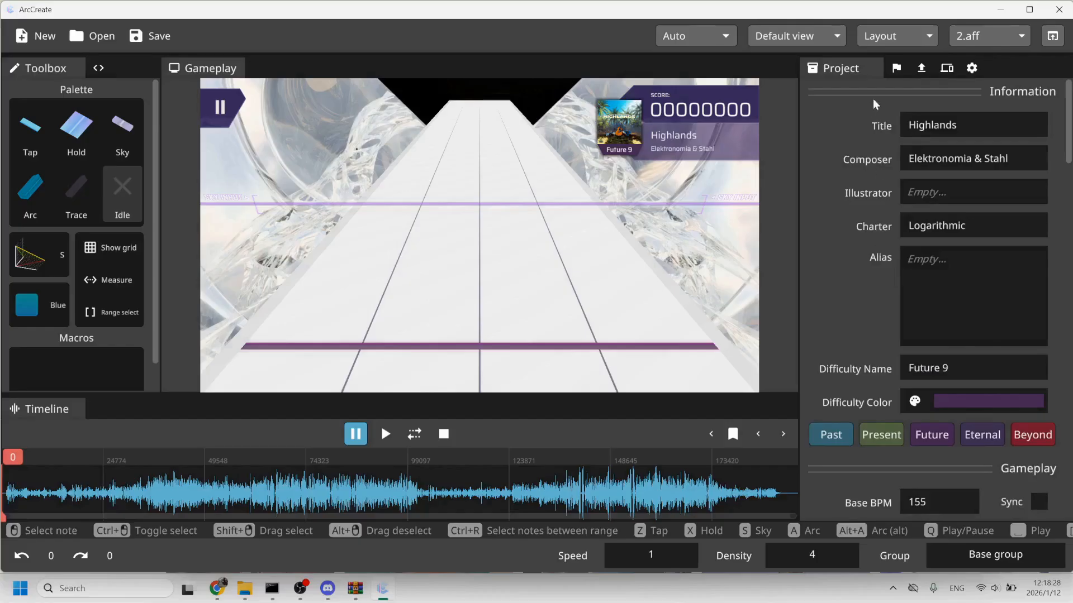
pyautogui.scroll(-10, 871, 269)
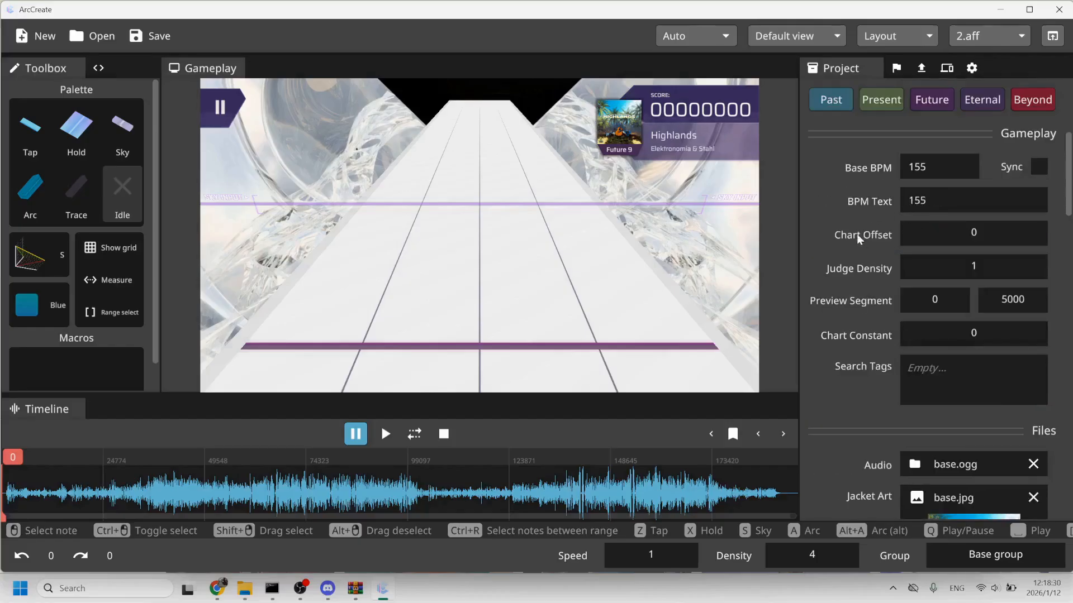
pyautogui.scroll(10, 854, 327)
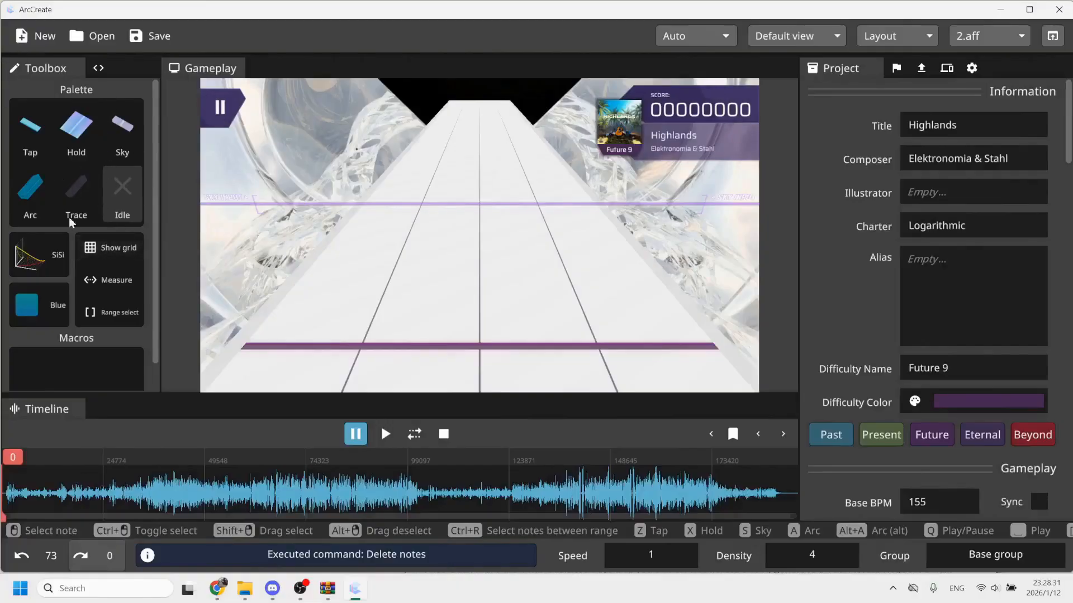
# Try the Tap, Hold, Sky, Arc and Trace note tools in turn and return to Idle.
pyautogui.click(25, 134)
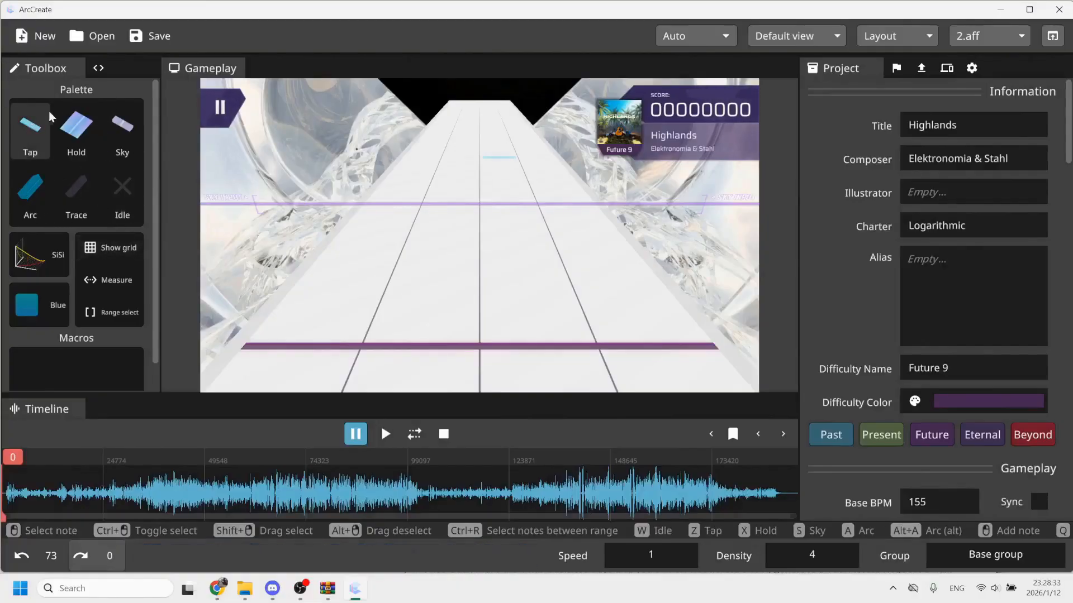
pyautogui.click(76, 126)
pyautogui.click(119, 126)
pyautogui.click(27, 191)
pyautogui.click(76, 193)
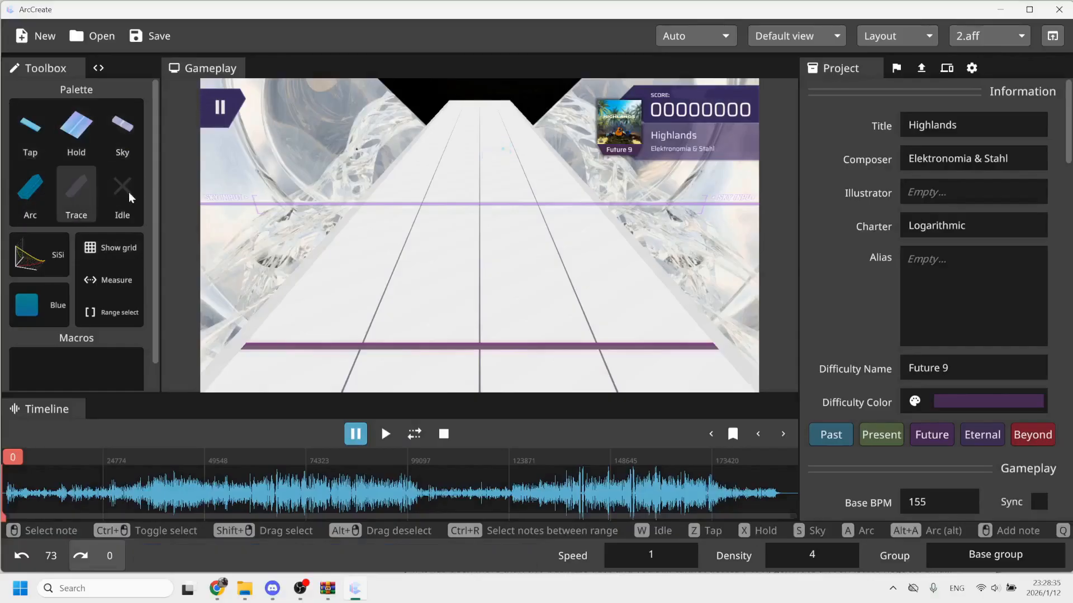
pyautogui.click(126, 197)
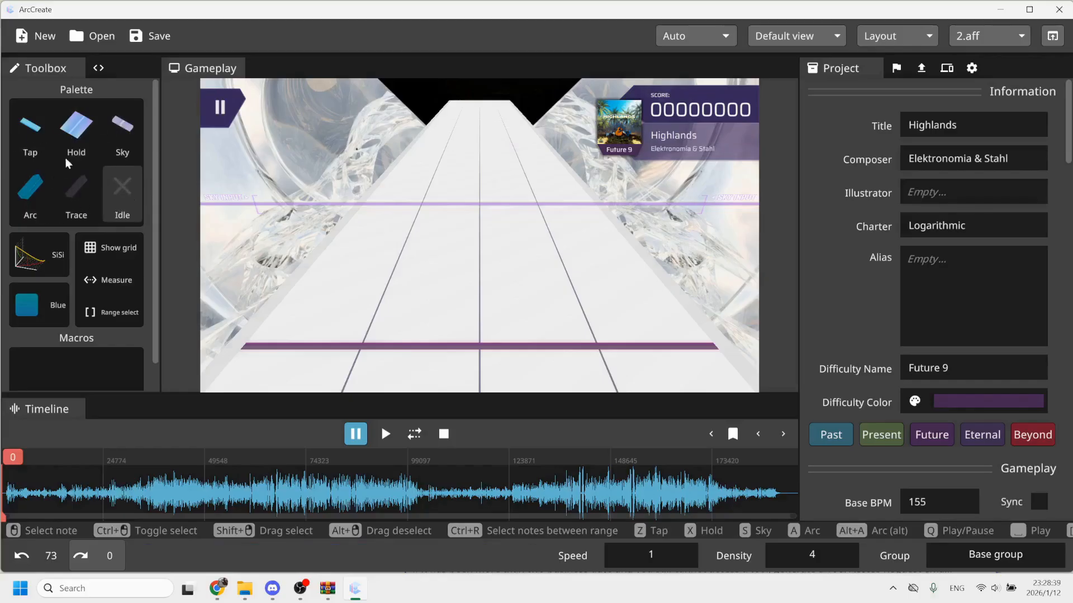
# Place five tap notes near the chart's start: first lane, second, third, first again, and fourth.
pyautogui.click(33, 128)
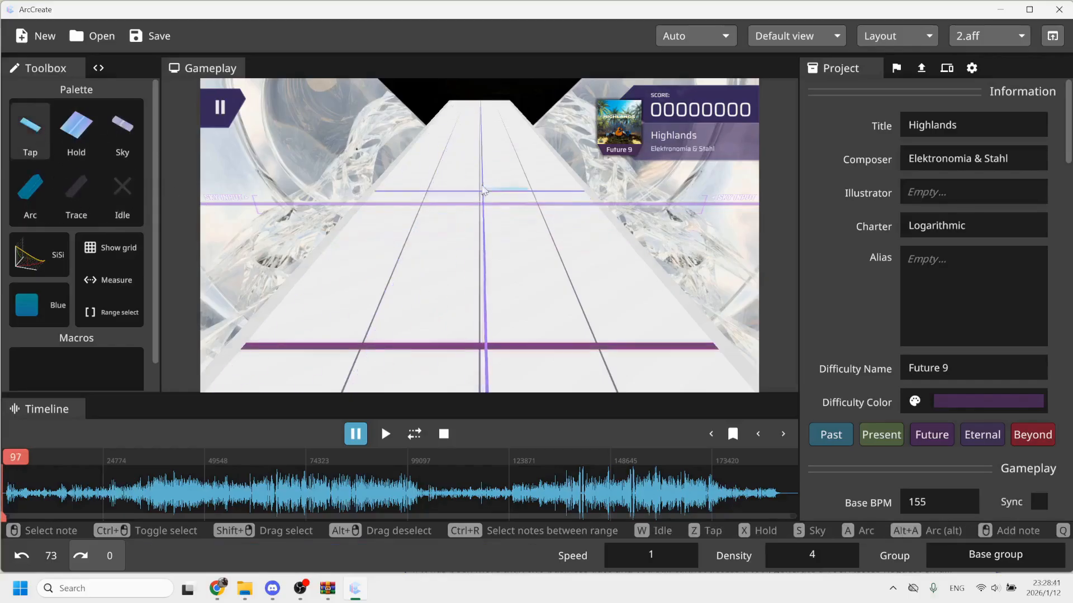
pyautogui.click(479, 196)
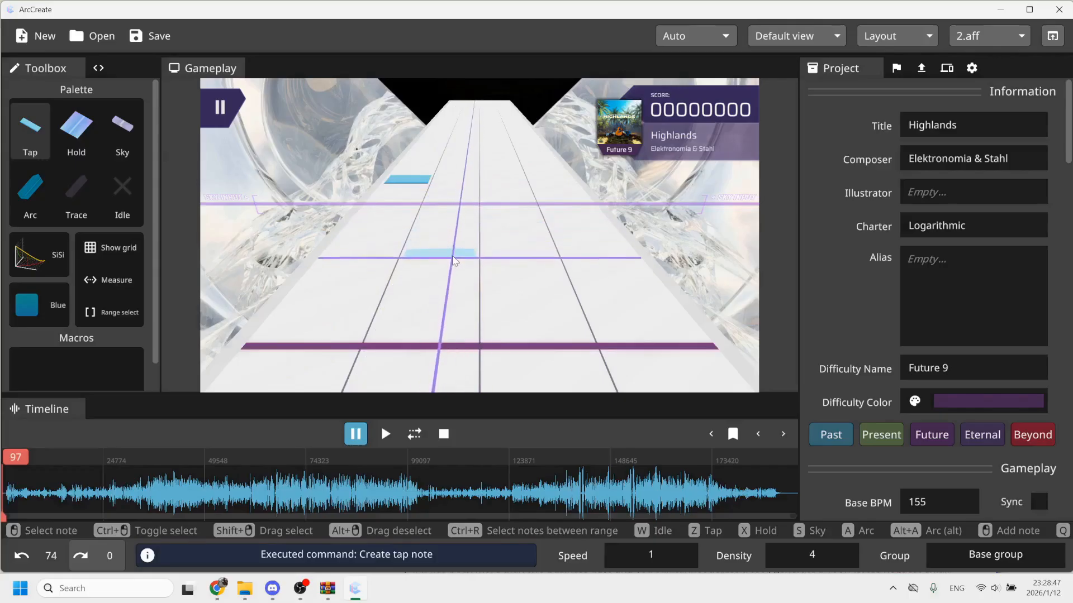
pyautogui.scroll(1, 451, 261)
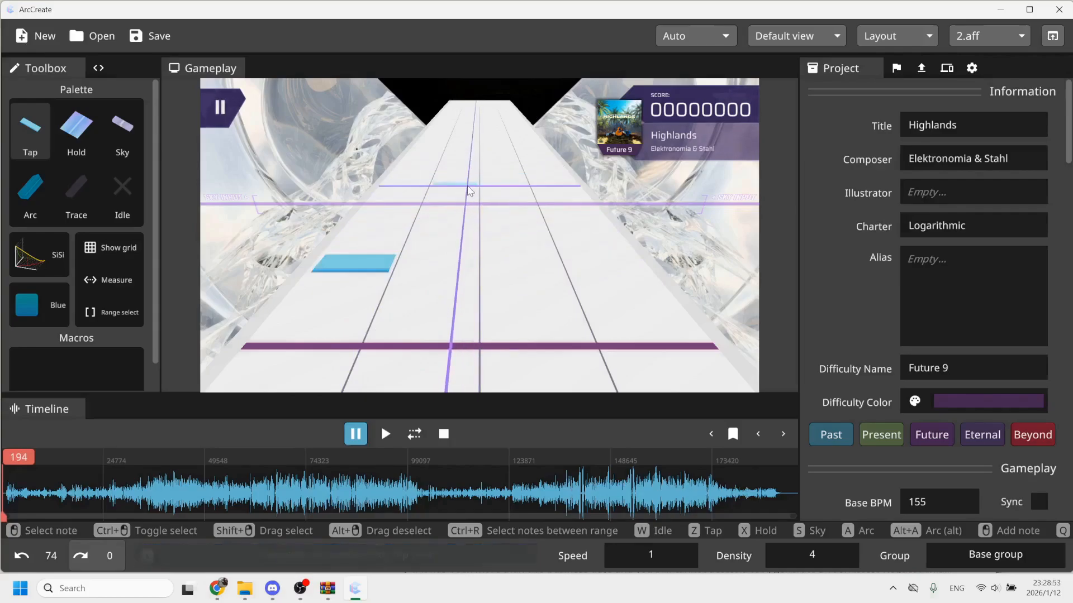
pyautogui.click(468, 186)
pyautogui.click(492, 161)
pyautogui.scroll(1, 497, 193)
pyautogui.click(427, 176)
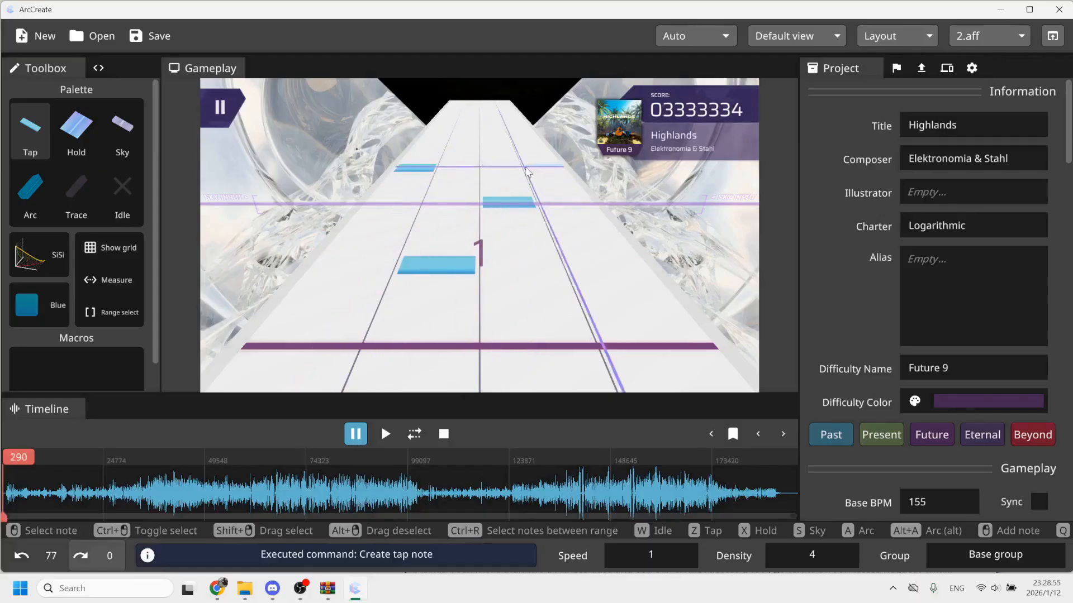
pyautogui.click(540, 166)
pyautogui.scroll(-1, 521, 269)
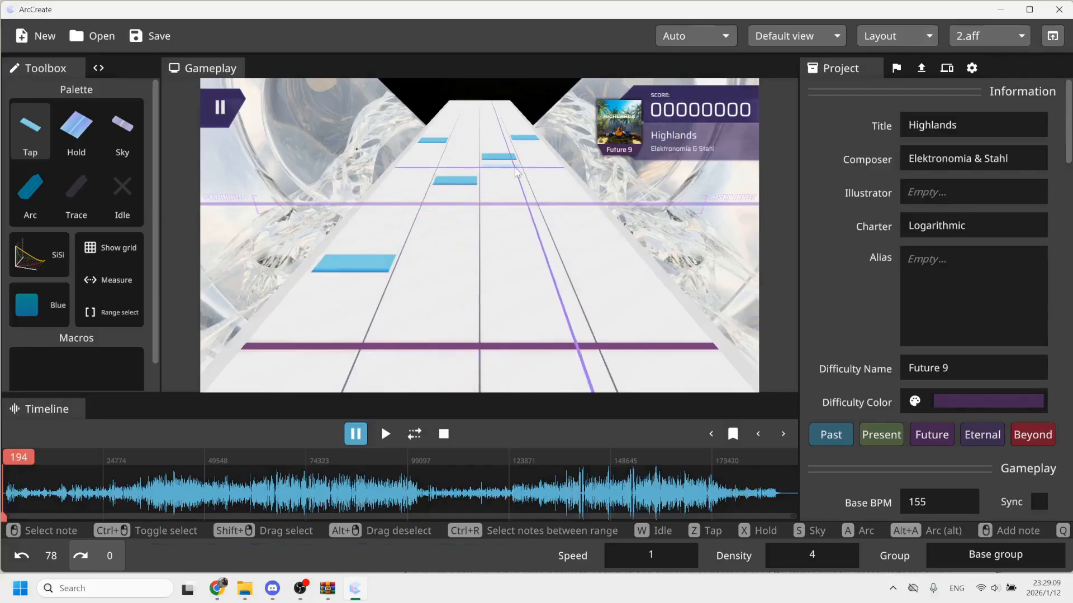
# Switch to Idle and delete all five tap notes from the track.
pyautogui.click(125, 186)
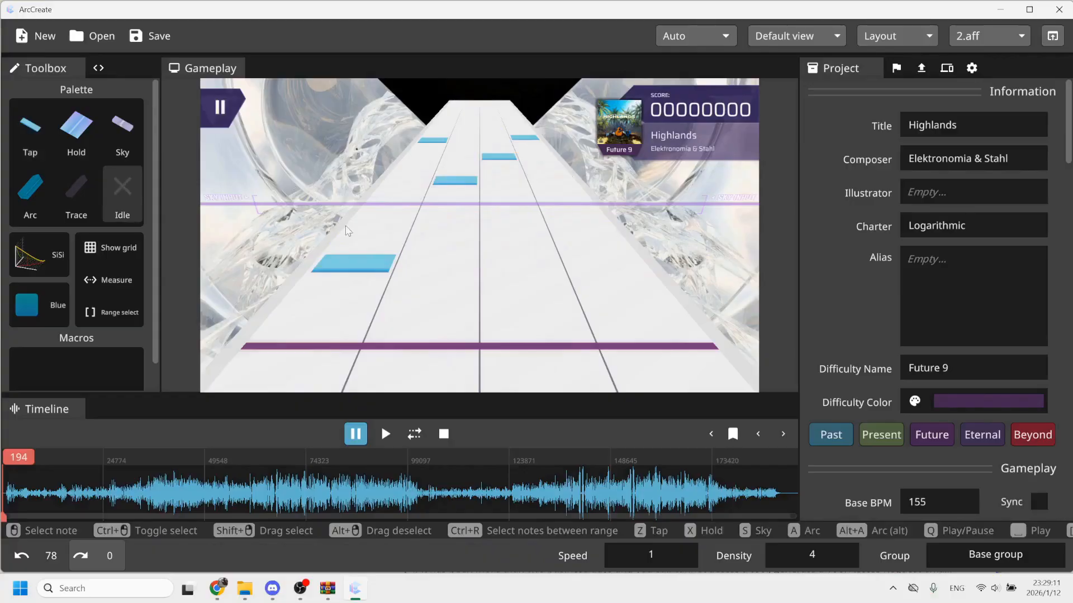
pyautogui.click(380, 266)
pyautogui.press('Delete')
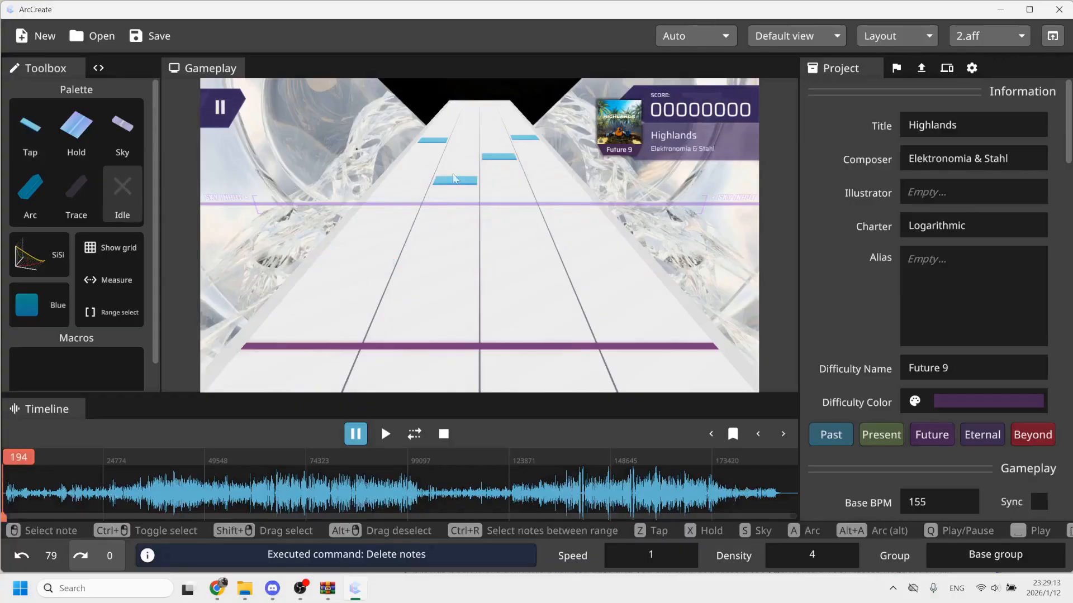
pyautogui.click(471, 183)
pyautogui.moveTo(471, 184); pyautogui.dragTo(509, 158)
pyautogui.press('Delete')
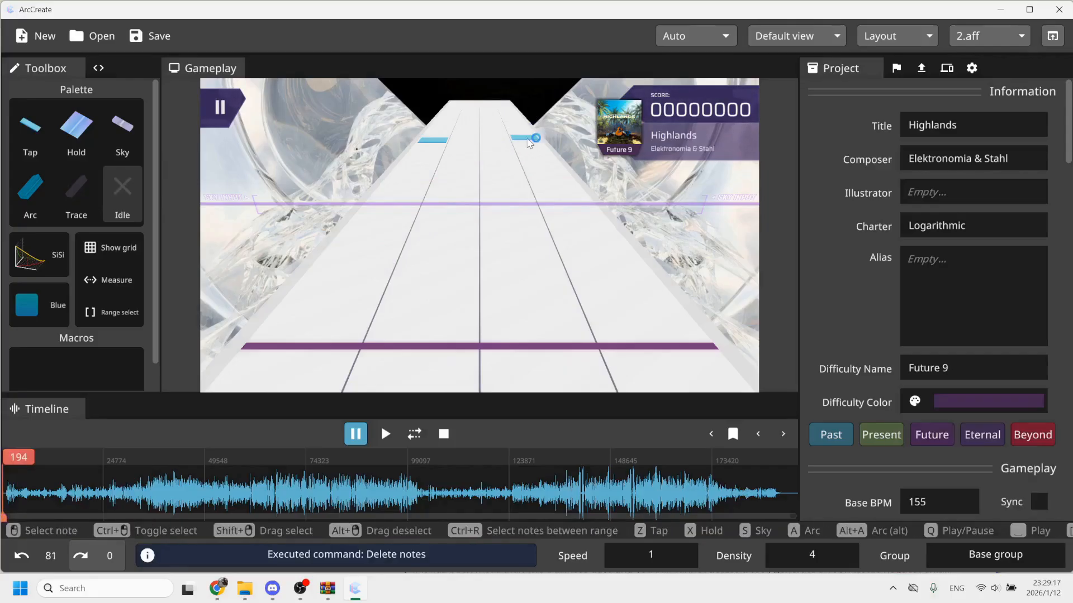
pyautogui.click(528, 138)
pyautogui.press('Delete')
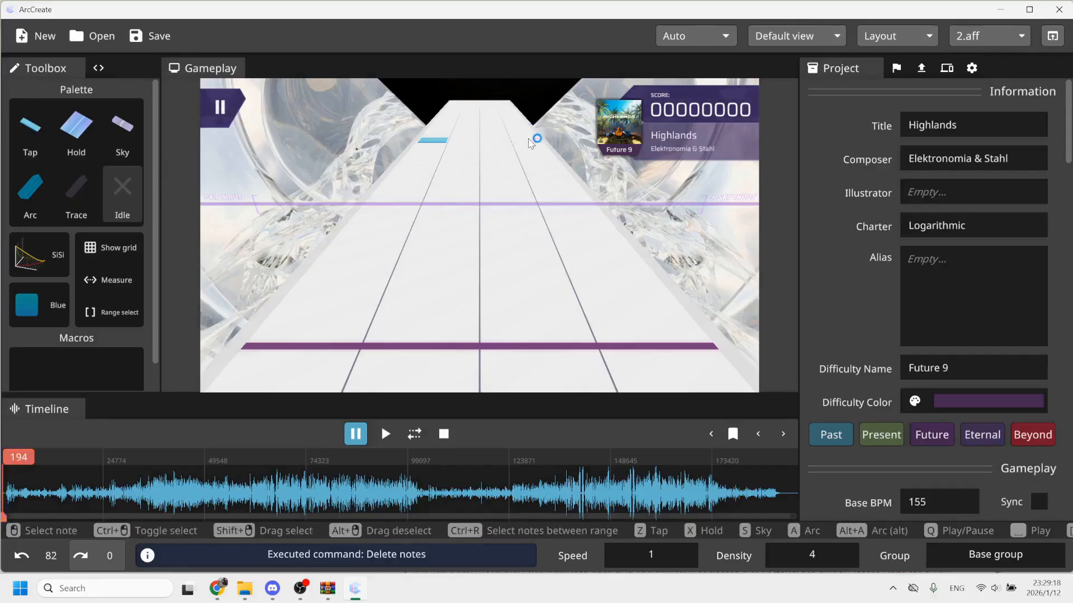
pyautogui.click(444, 144)
pyautogui.press('Delete')
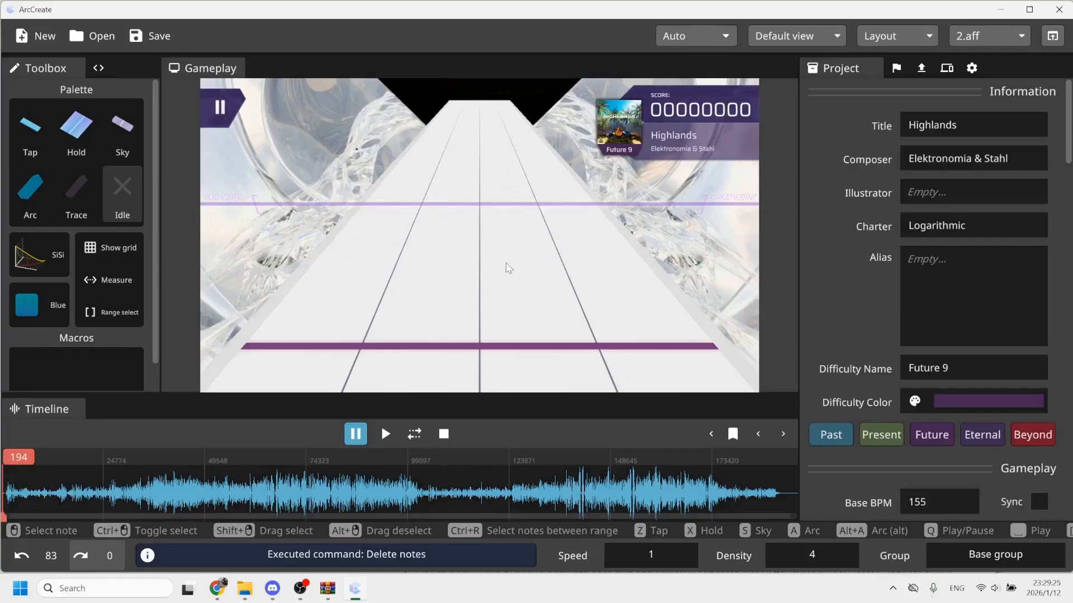
# Show the beat grid on the track and step through the chart's opening beat lines.
pyautogui.click(109, 250)
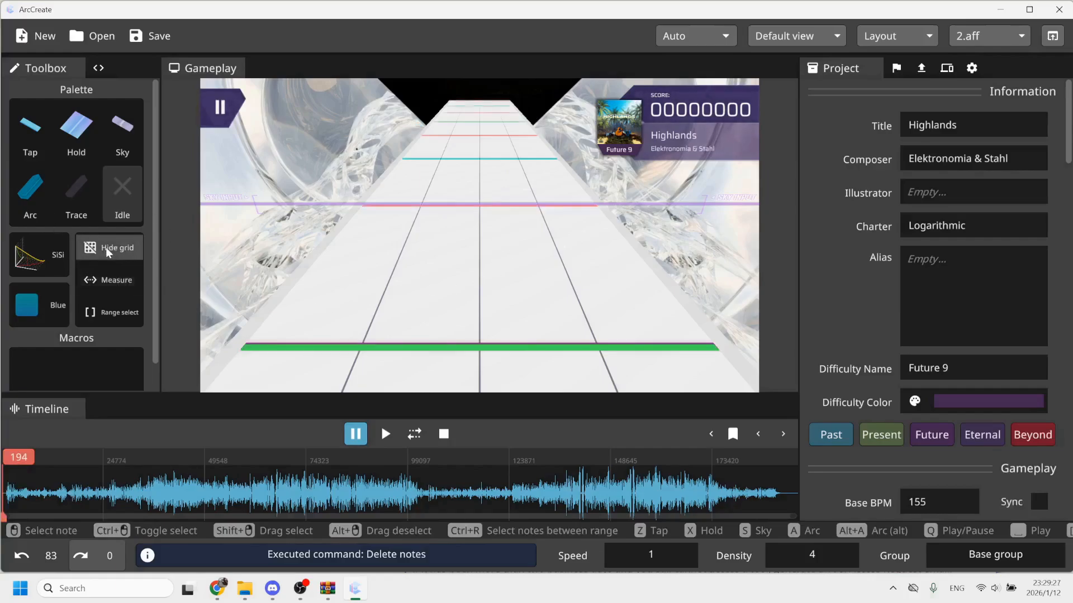
pyautogui.scroll(1, 522, 159)
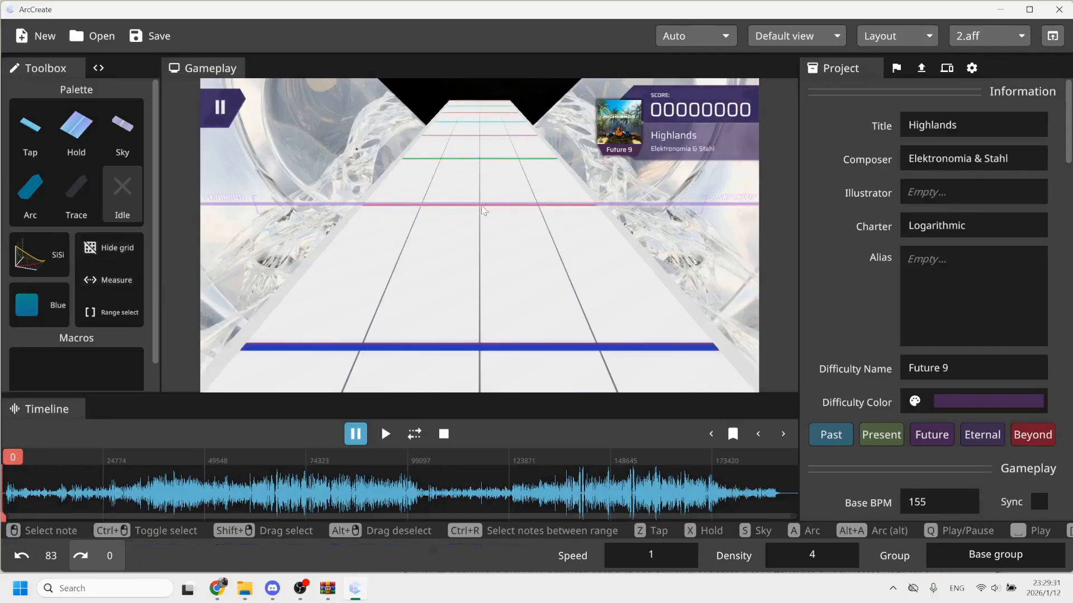
pyautogui.scroll(-1, 519, 236)
pyautogui.scroll(-5, 520, 238)
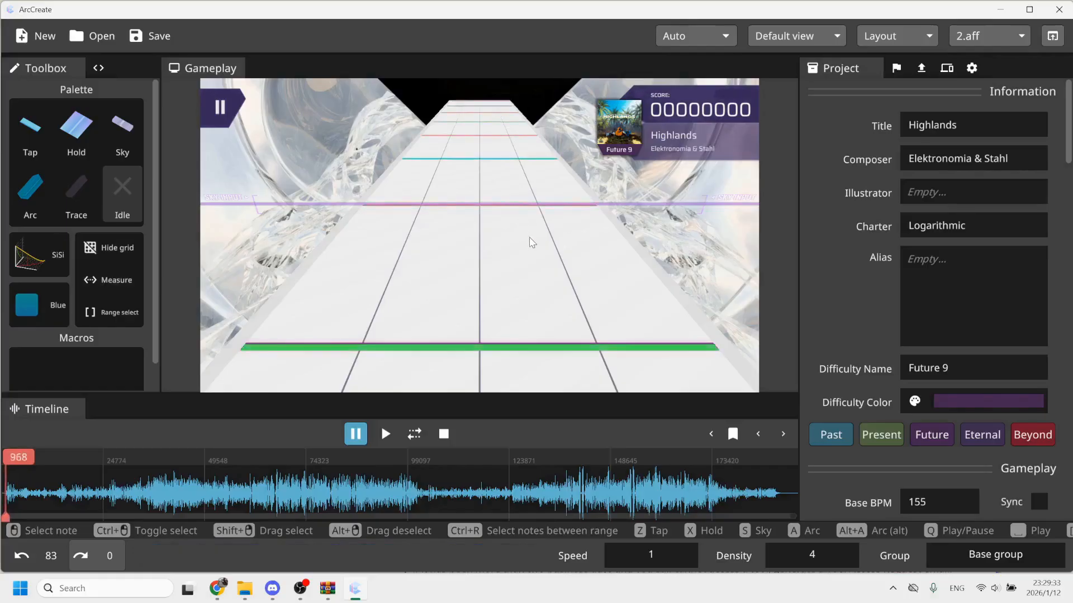
pyautogui.scroll(-1, 525, 240)
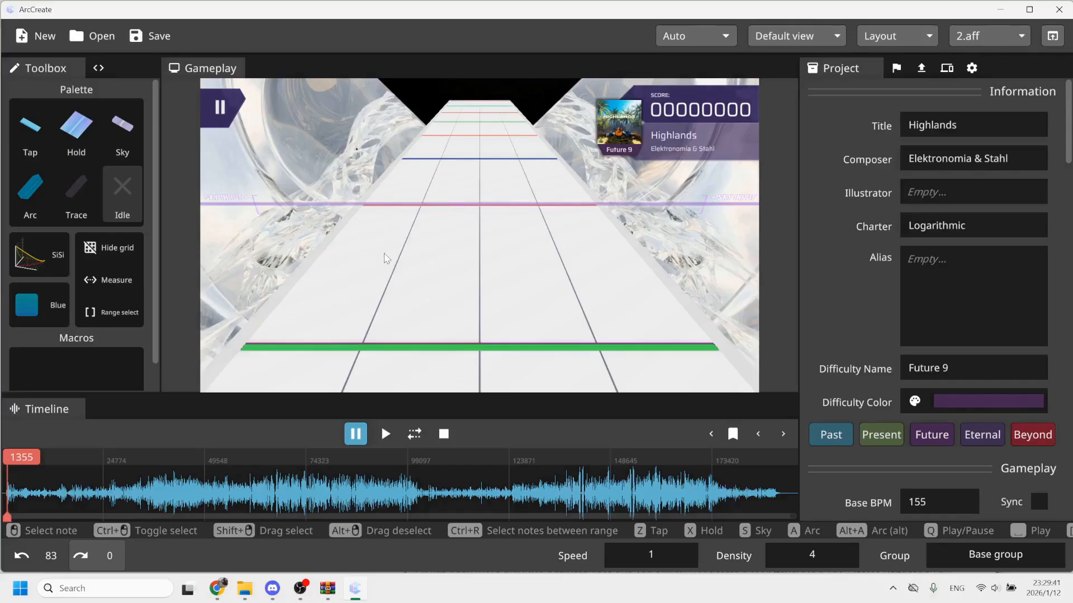
# Hide the beat grid and show it again to compare the track with and without beat lines.
pyautogui.click(114, 247)
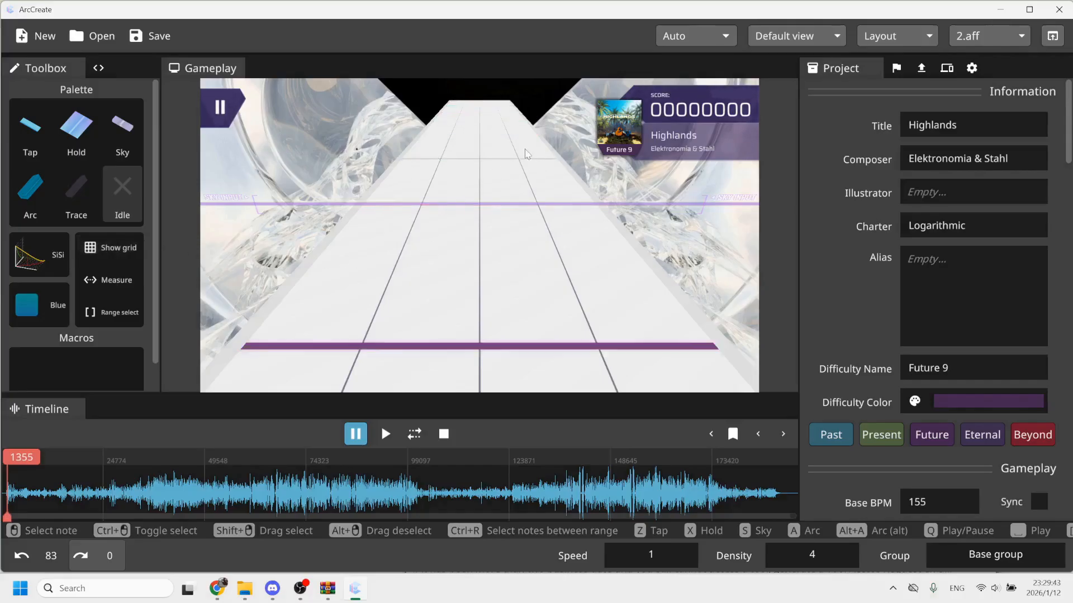
pyautogui.click(129, 248)
pyautogui.scroll(3, 505, 188)
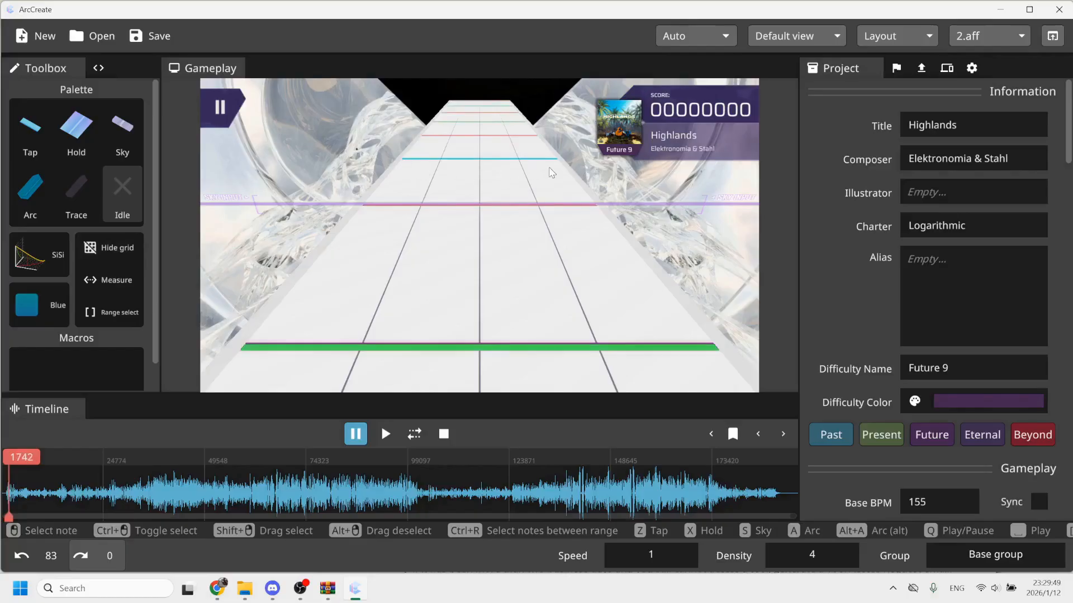
pyautogui.scroll(-1, 522, 176)
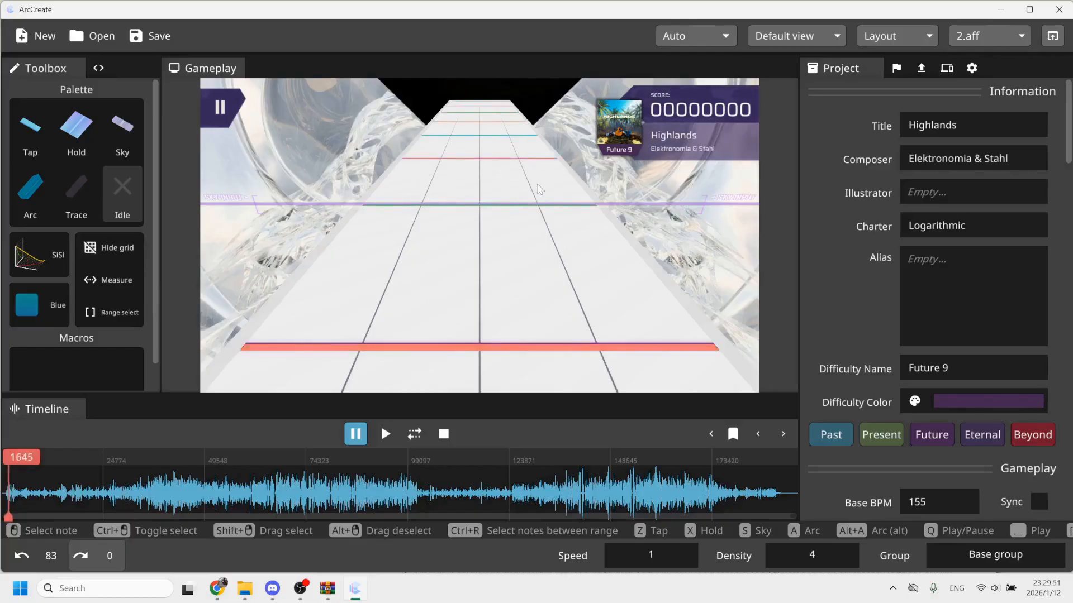
pyautogui.scroll(-1, 517, 168)
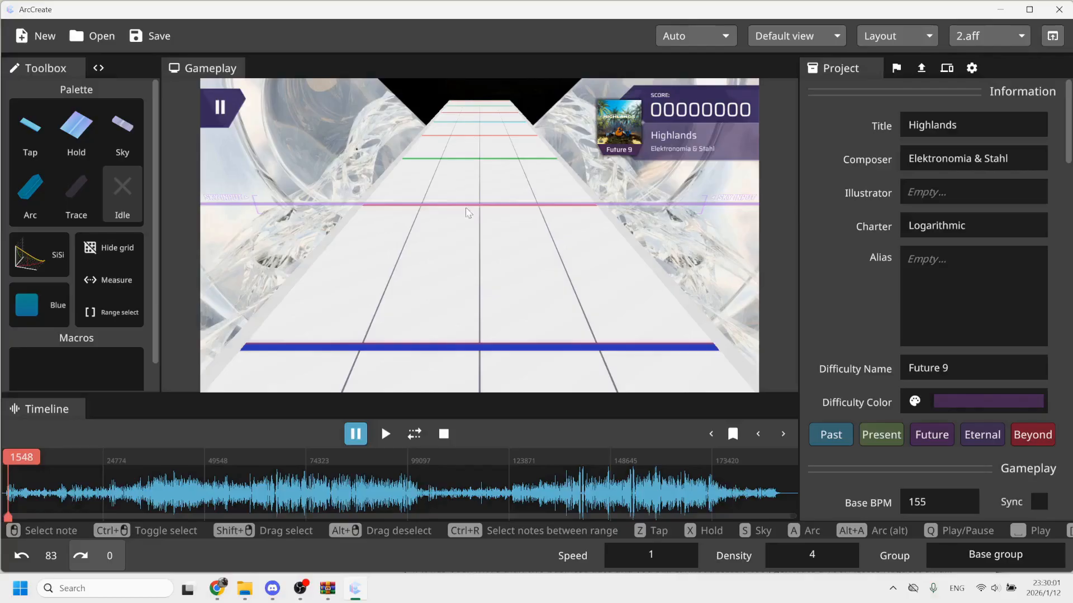
# Place a tap note in the first lane on the light-blue beat line and another in the second lane on the following line.
pyautogui.scroll(2, 476, 206)
pyautogui.click(31, 144)
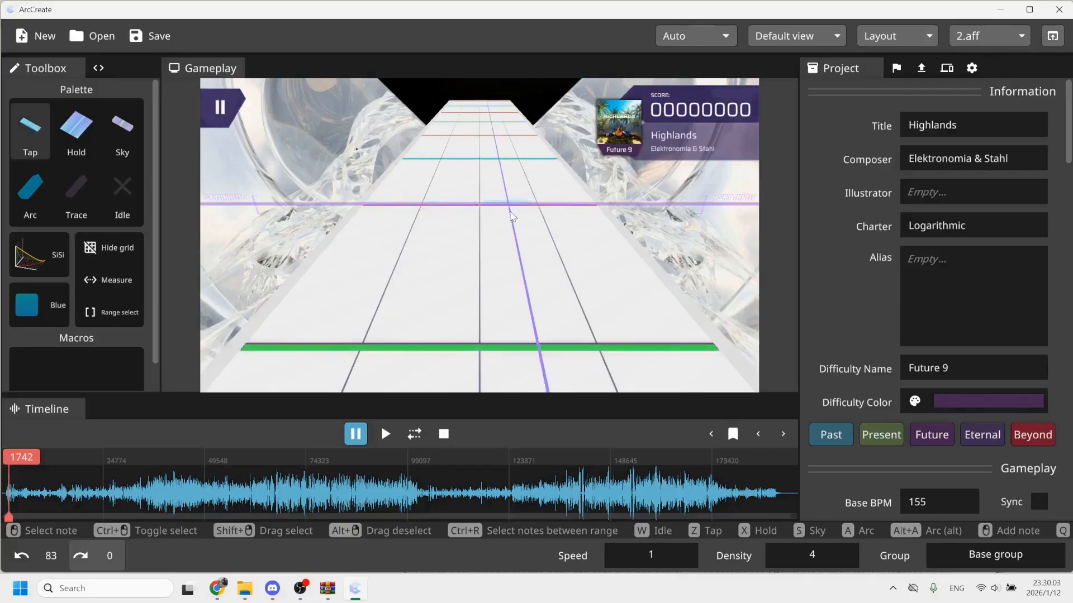
pyautogui.scroll(1, 491, 224)
pyautogui.click(392, 201)
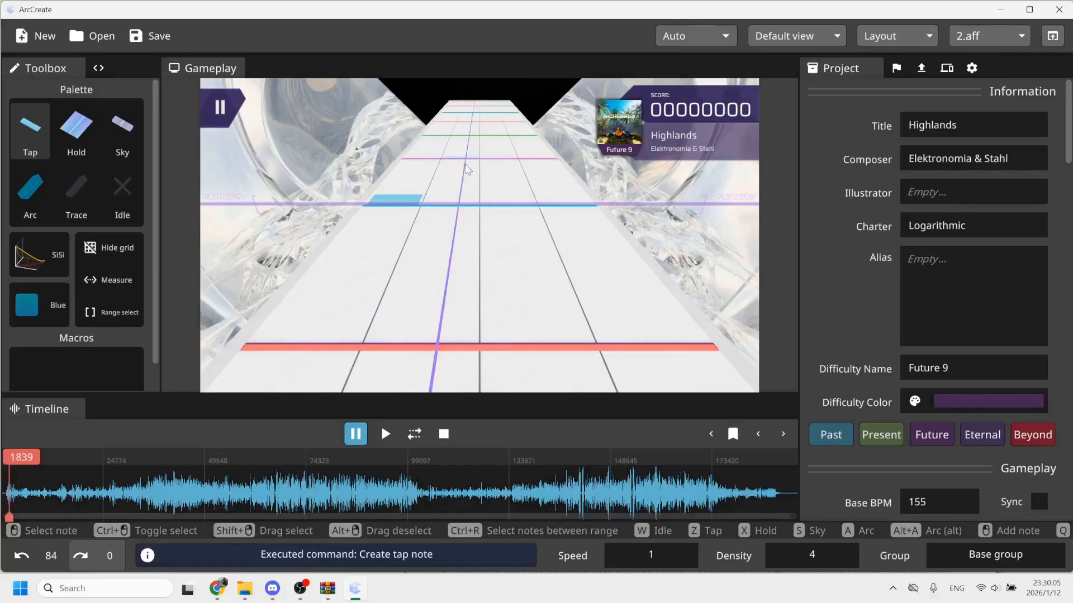
pyautogui.click(447, 140)
pyautogui.scroll(-2, 503, 218)
pyautogui.scroll(2, 508, 217)
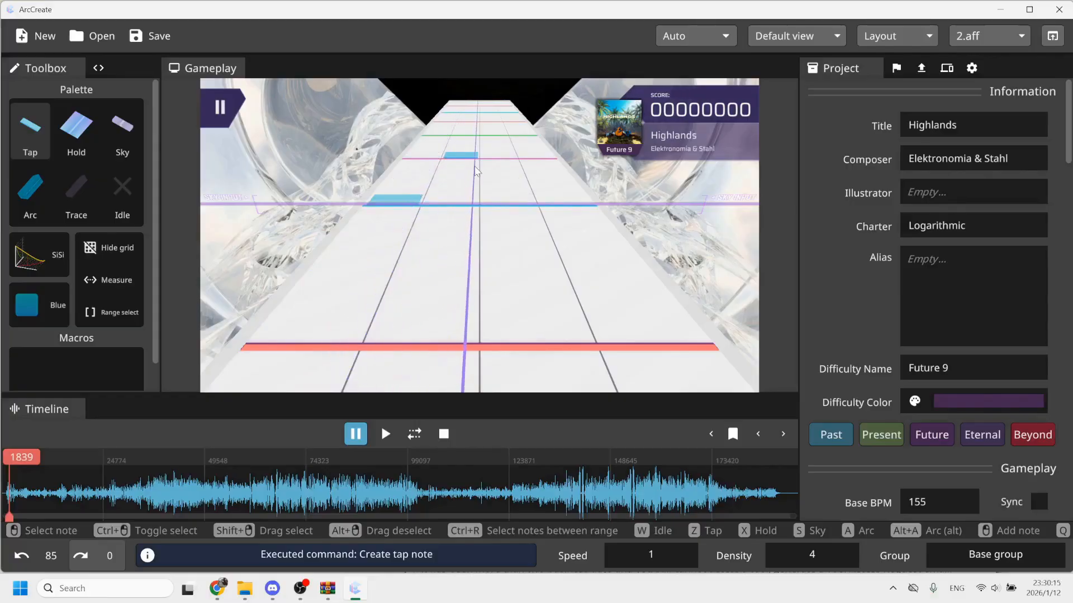
# Place a tap note in the third lane at timing 2226 and save the project.
pyautogui.click(482, 249)
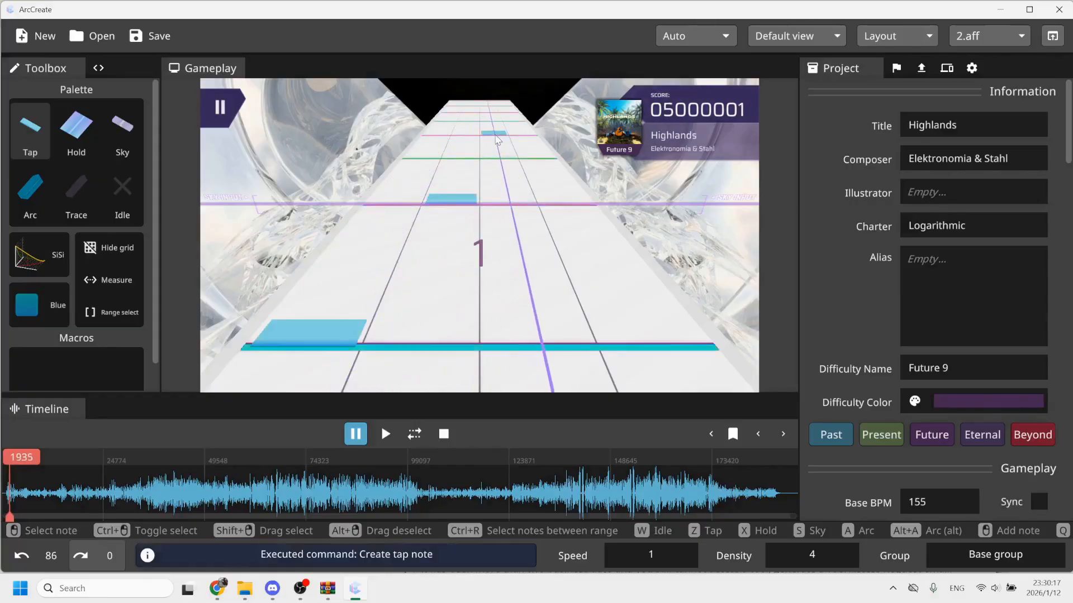
pyautogui.hotkey('ctrl', 's')
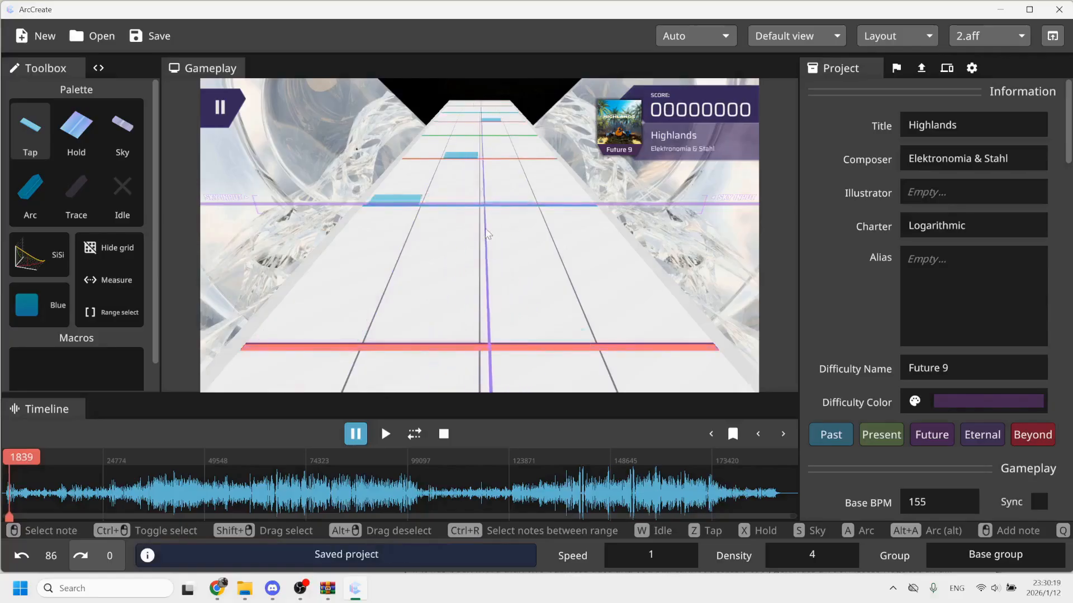
# Play back the three tap notes and step through their beat lines to check where they land.
pyautogui.press('space')
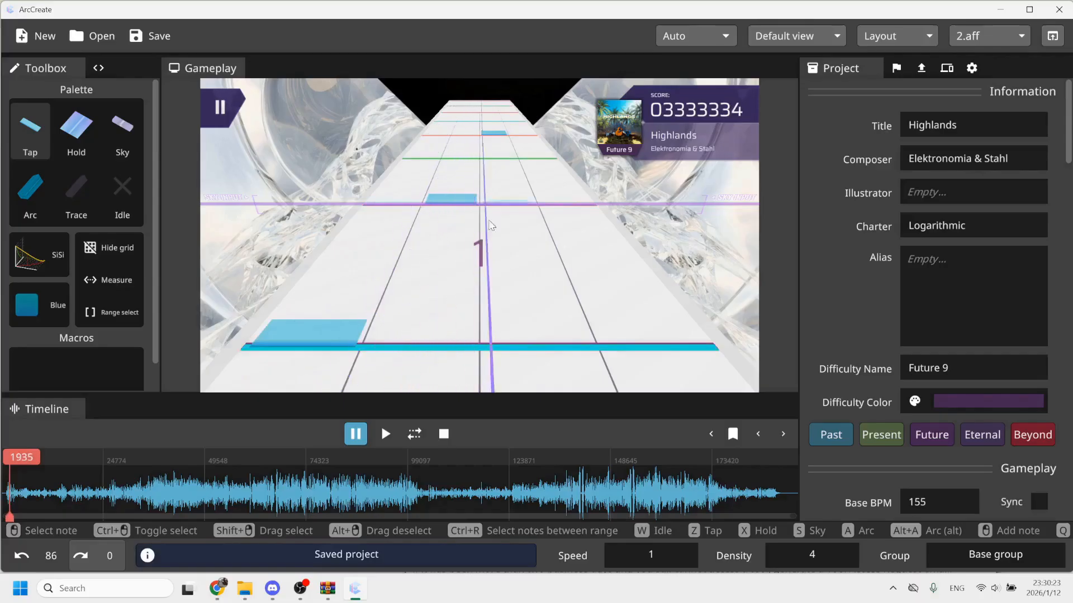
pyautogui.press('space')
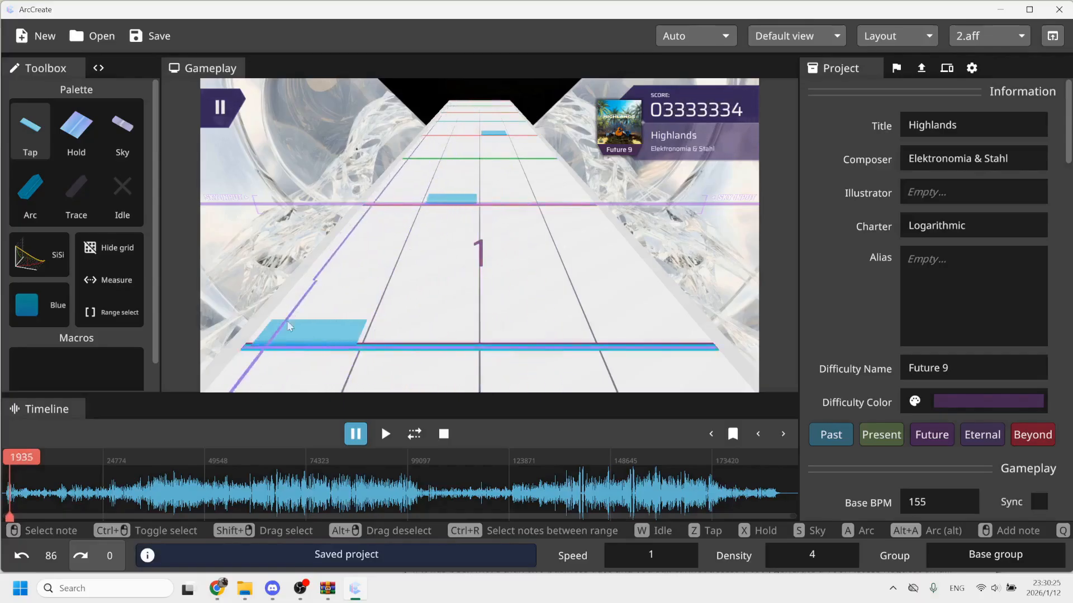
pyautogui.press('space')
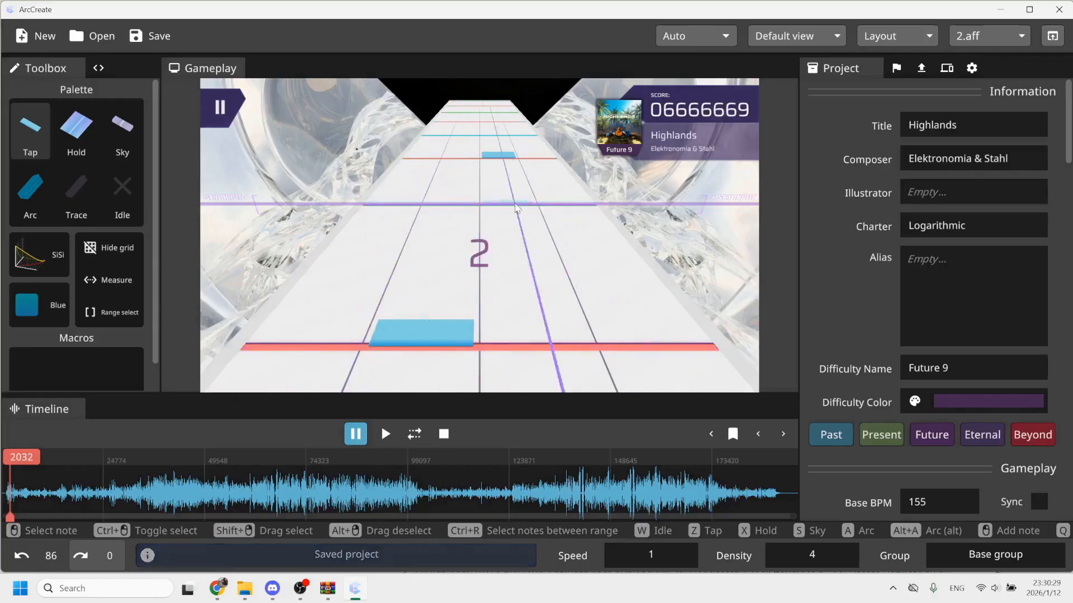
pyautogui.scroll(1, 529, 215)
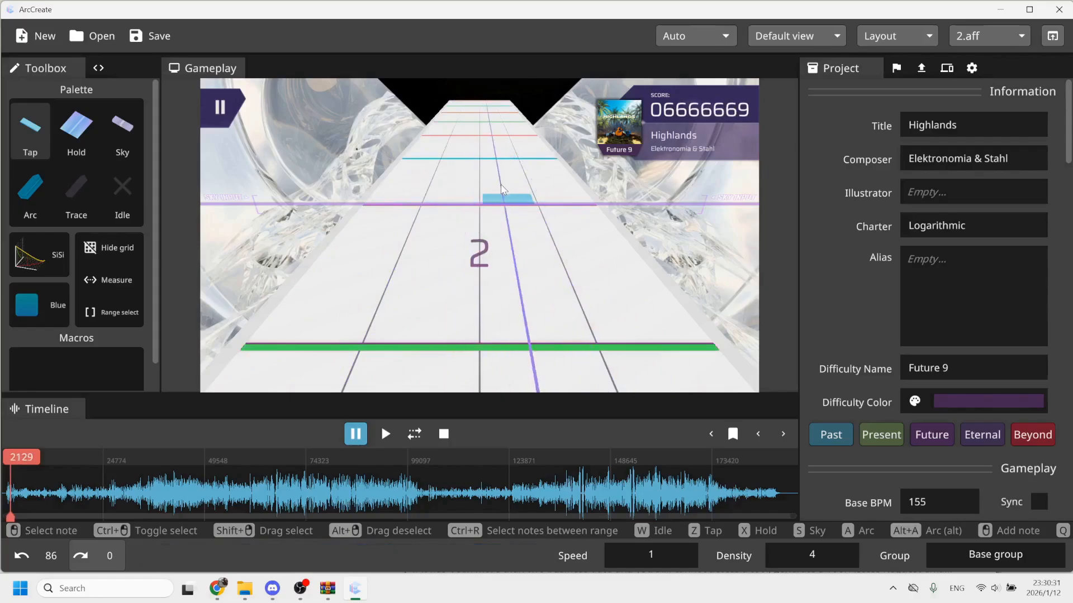
pyautogui.scroll(-2, 512, 205)
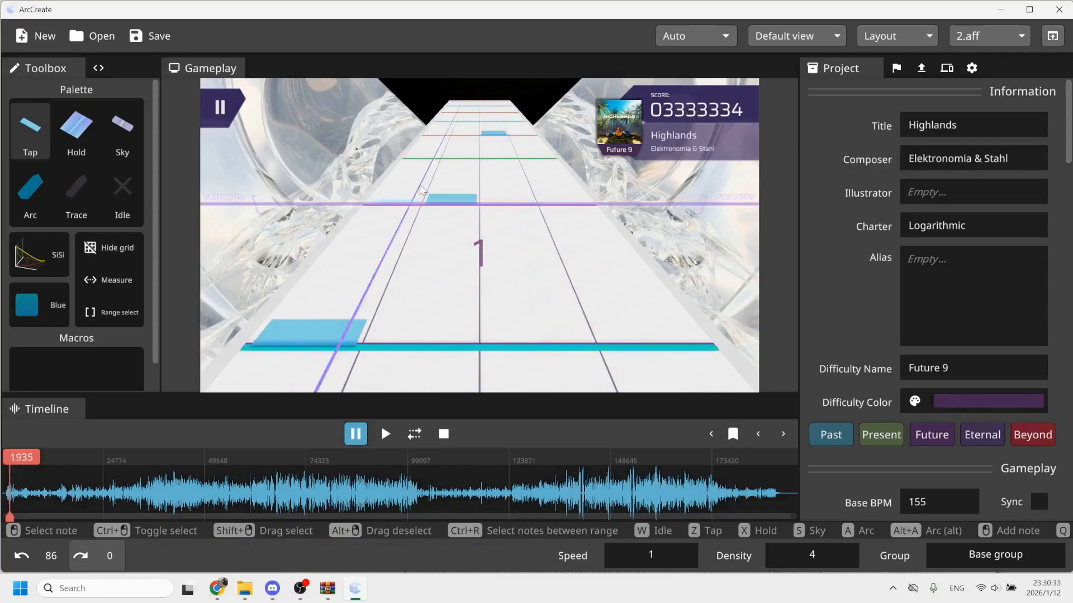
# Switch to Idle and delete the tap notes in the first, second and third lanes.
pyautogui.click(123, 191)
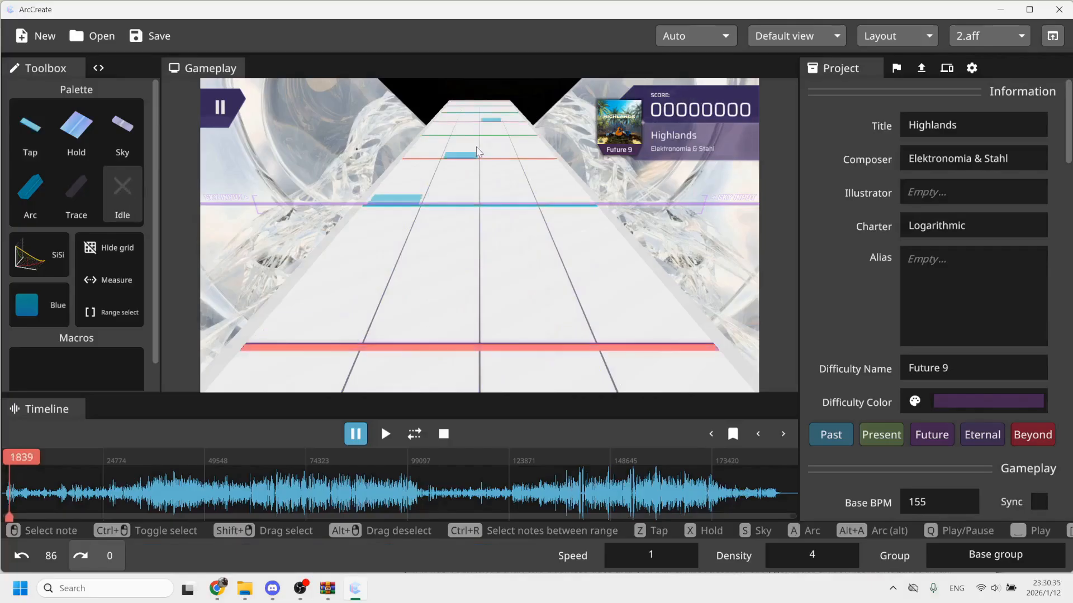
pyautogui.click(401, 202)
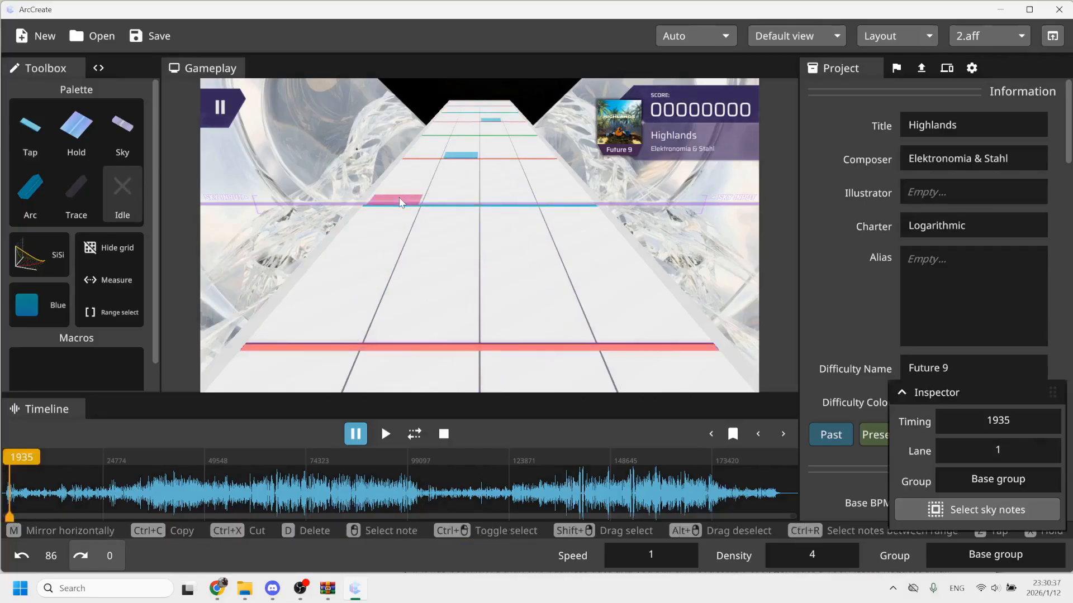
pyautogui.press('d')
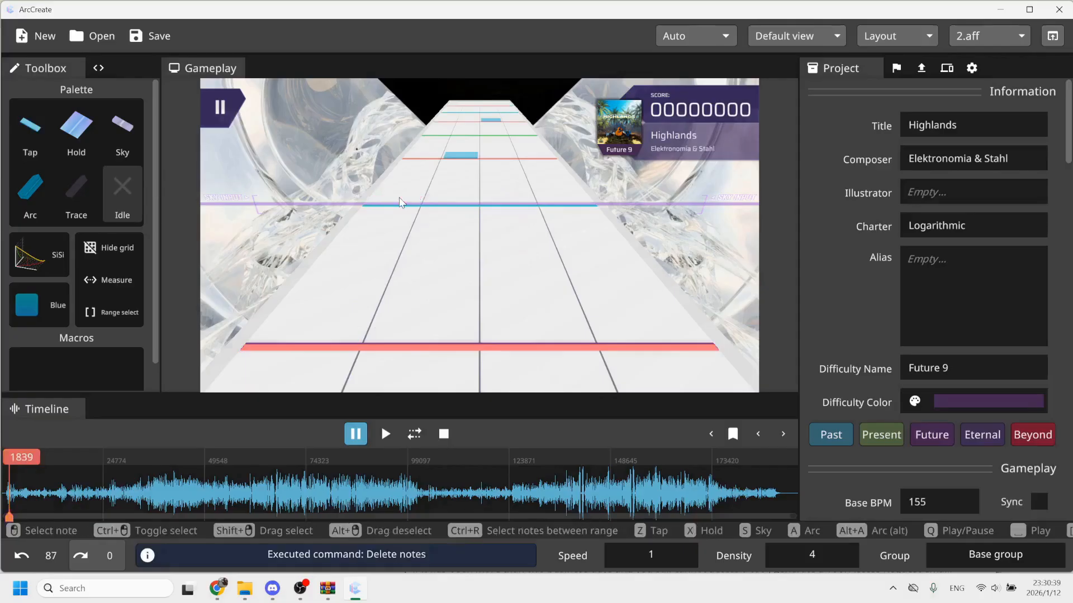
pyautogui.click(460, 155)
pyautogui.press('d')
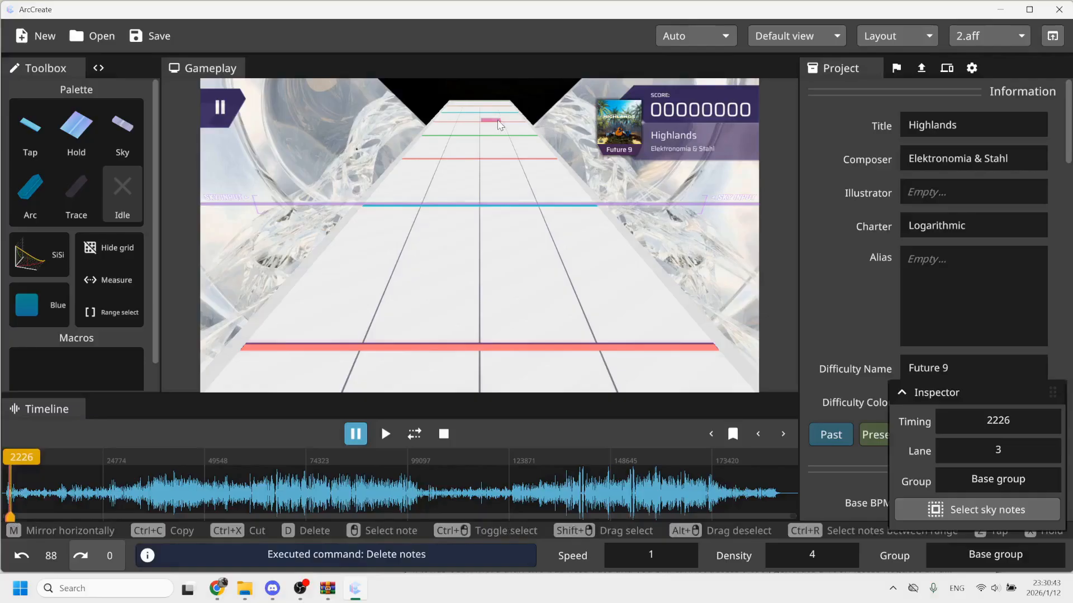
pyautogui.press('d')
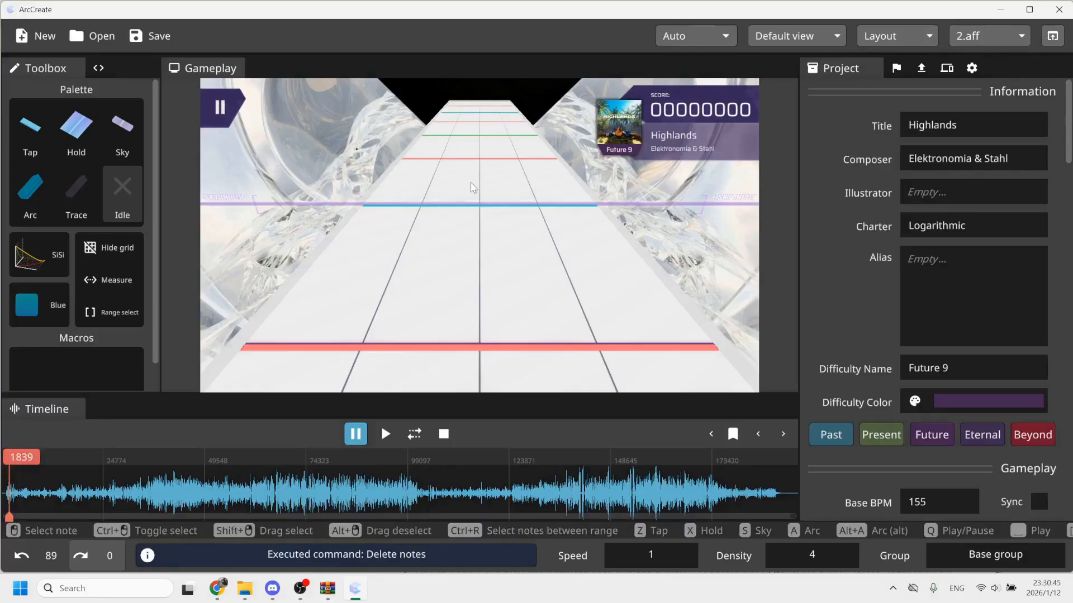
# Place a hold note in the first lane, starting on the light-blue beat line at 1935 and spanning four grid intervals.
pyautogui.click(75, 125)
pyautogui.scroll(-1, 501, 157)
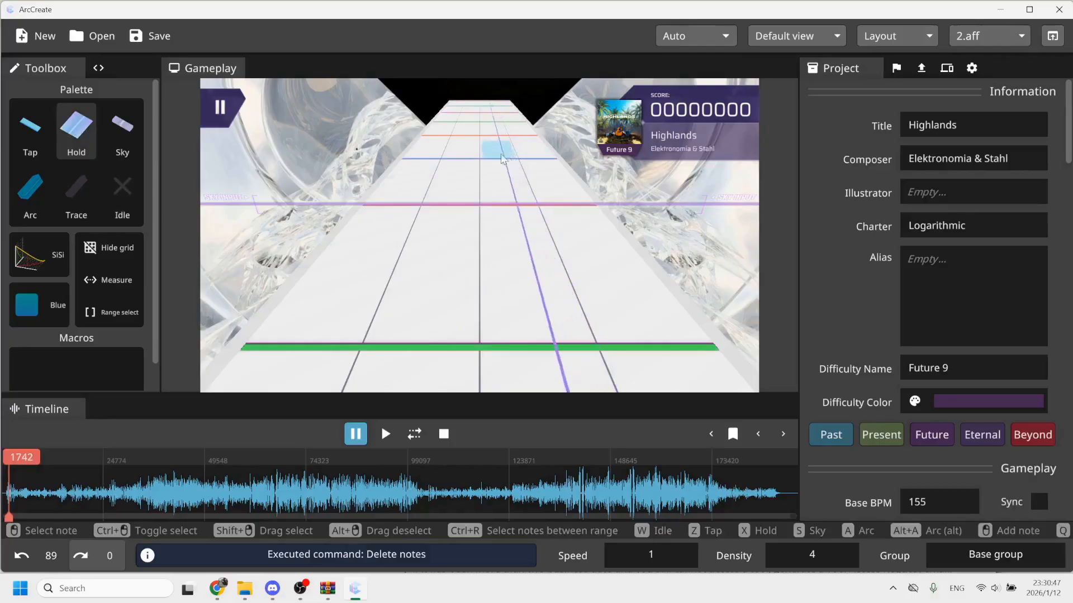
pyautogui.scroll(1, 477, 175)
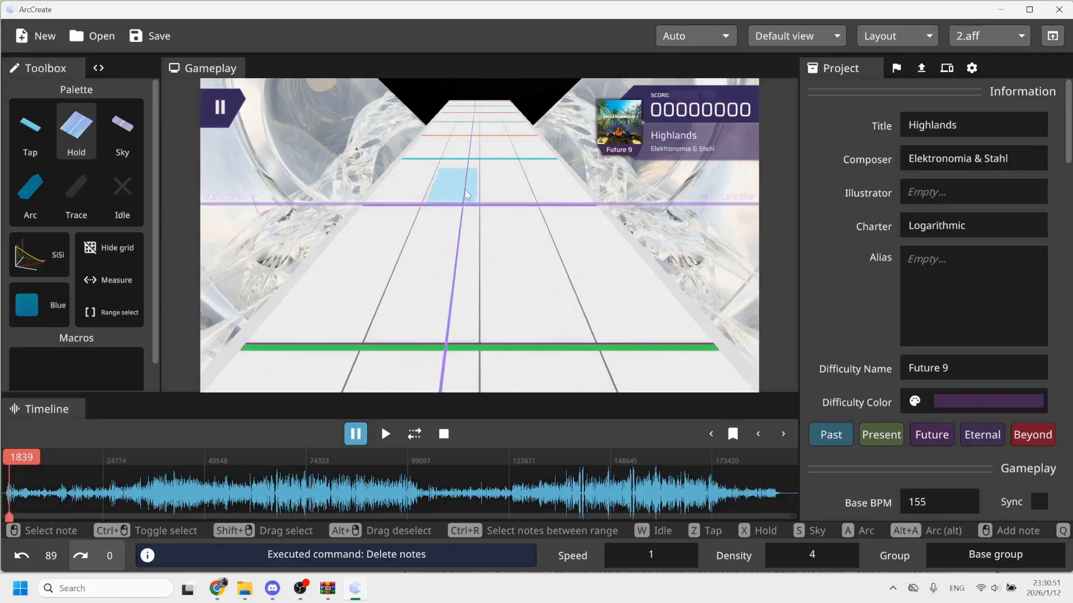
pyautogui.click(404, 193)
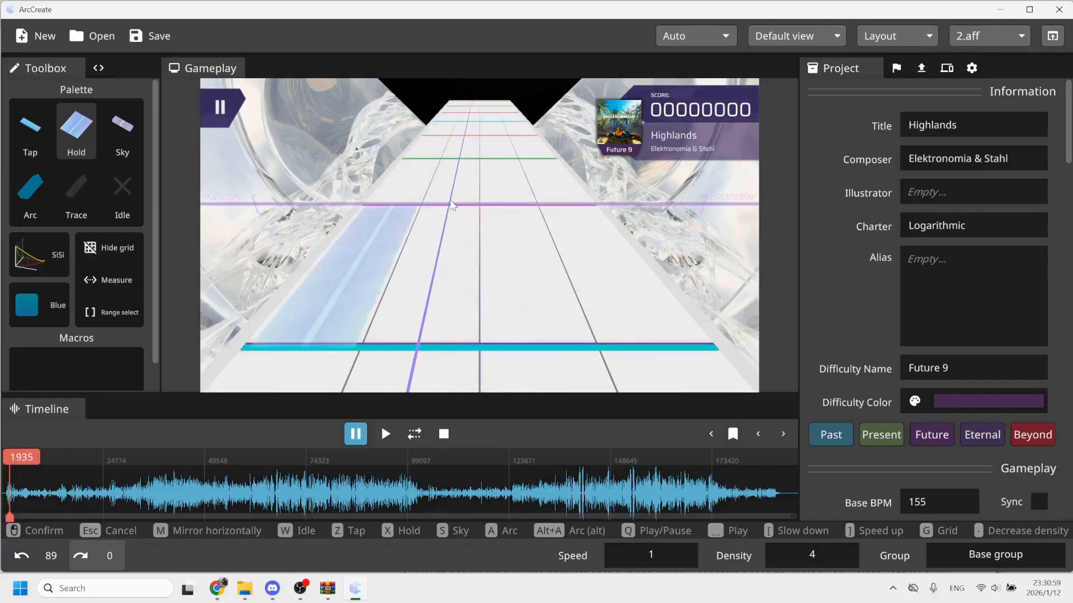
pyautogui.scroll(-1, 471, 140)
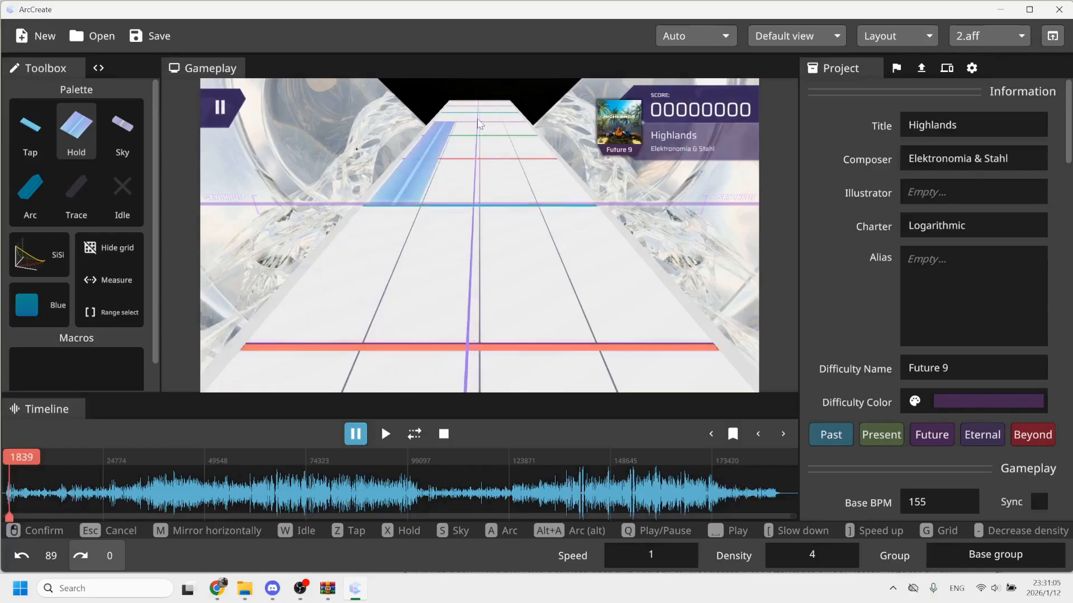
pyautogui.scroll(2, 493, 144)
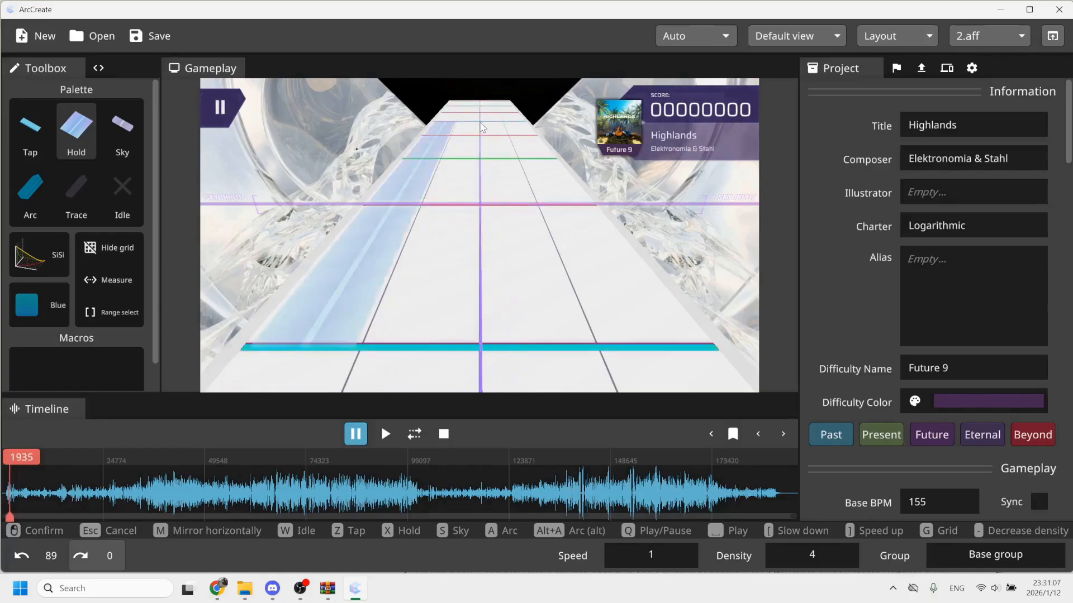
pyautogui.click(480, 184)
pyautogui.scroll(-1, 484, 182)
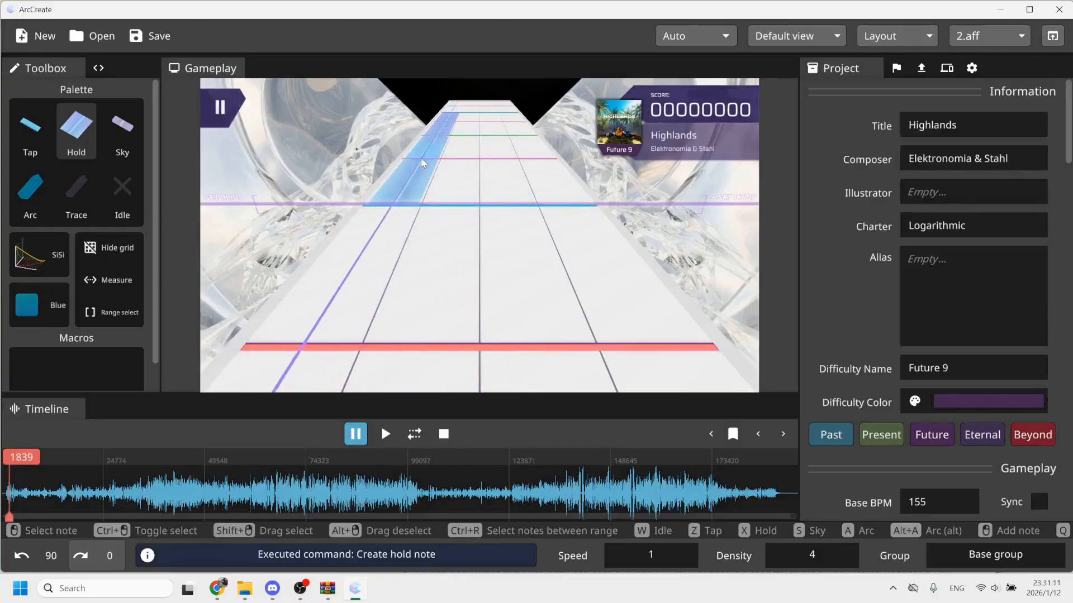
# Place a hold note in the fourth lane from 1935 to 2129 and a longer one in the third lane.
pyautogui.click(534, 190)
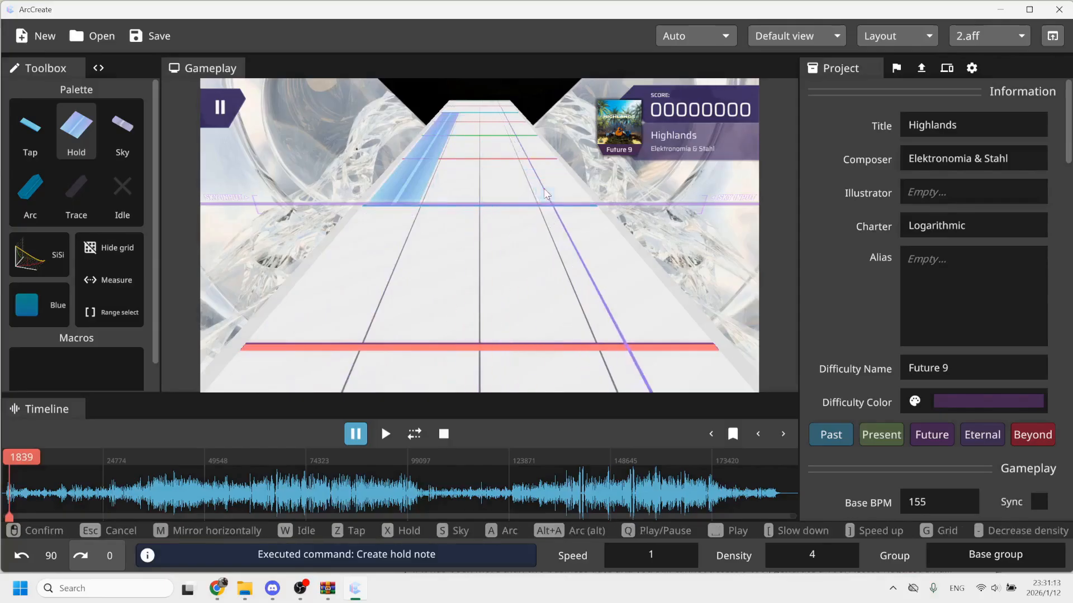
pyautogui.click(515, 141)
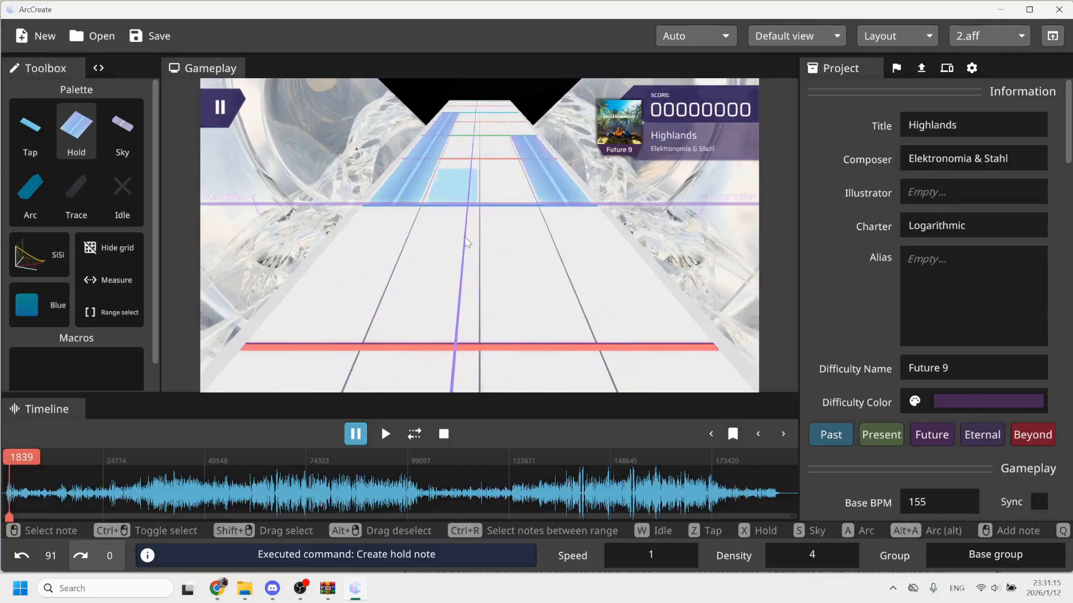
pyautogui.click(492, 191)
pyautogui.click(498, 134)
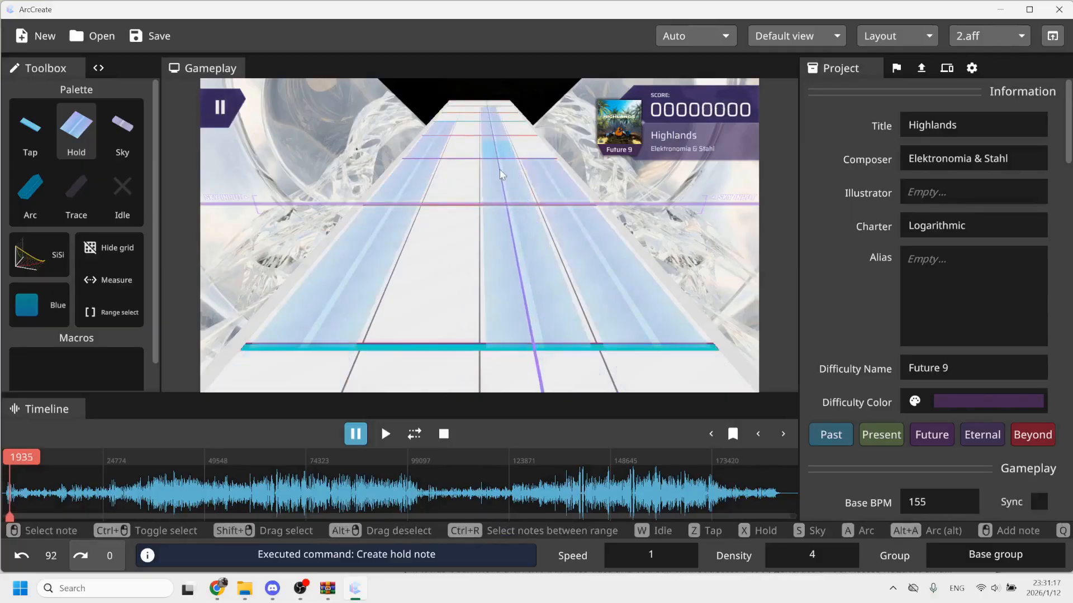
# Switch to Idle and delete the hold notes in the first, third and fourth lanes.
pyautogui.click(126, 182)
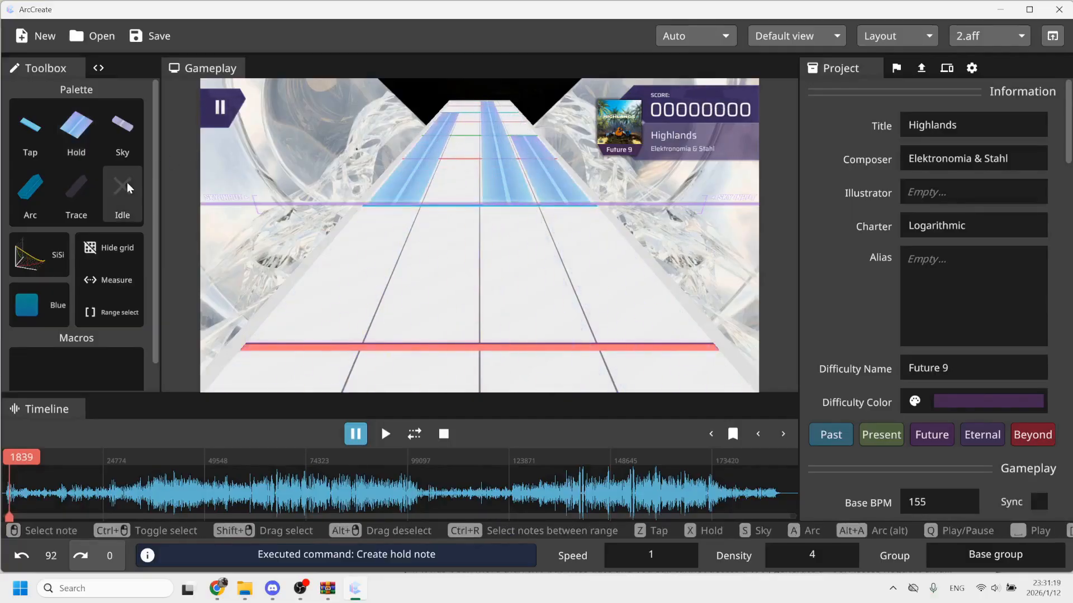
pyautogui.click(405, 160)
pyautogui.press('Delete')
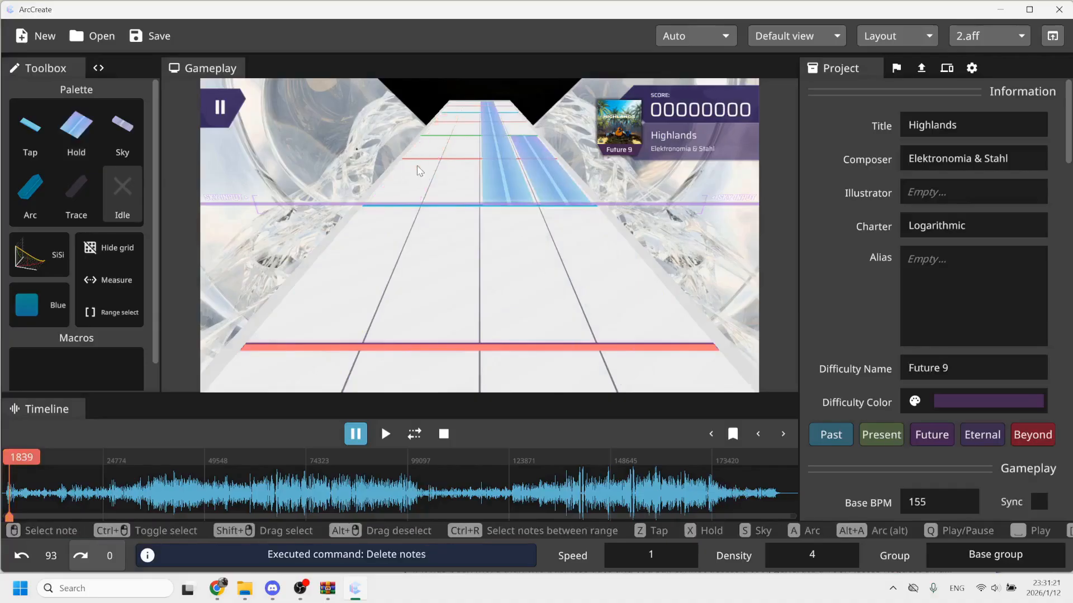
pyautogui.click(503, 180)
pyautogui.press('Delete')
pyautogui.click(560, 174)
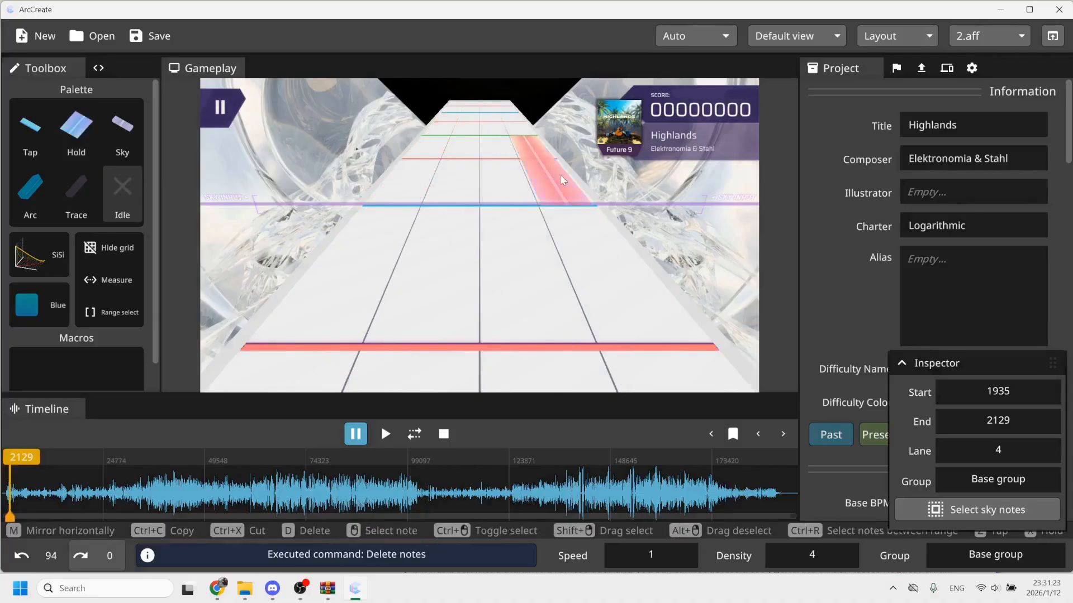
pyautogui.press('Delete')
# Create a straight trace from timing 1935 to 2323, with both its start and end at position 0, 1.
pyautogui.click(114, 133)
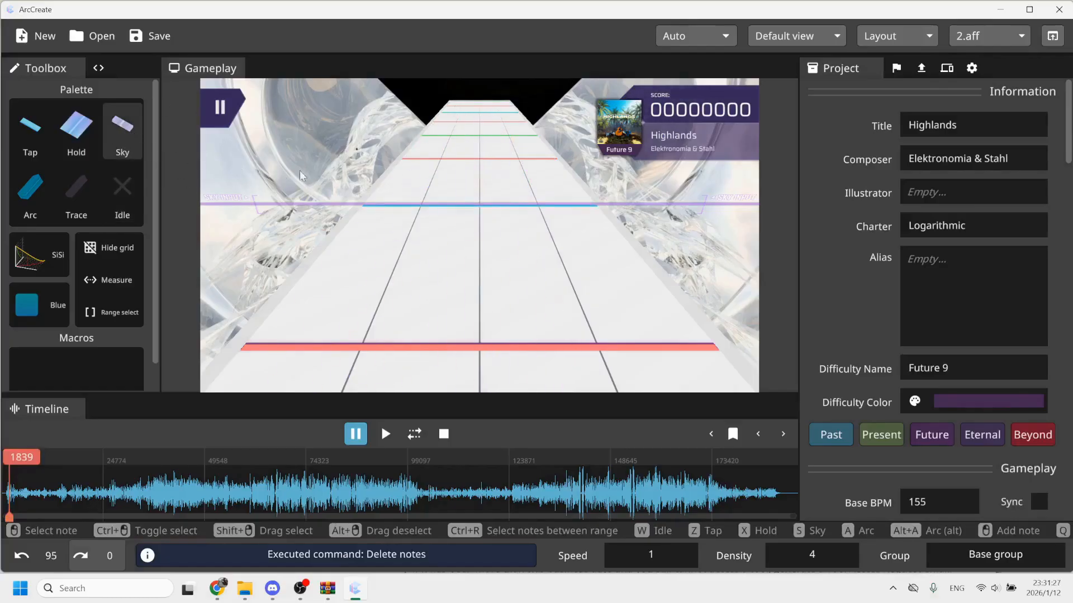
pyautogui.click(72, 188)
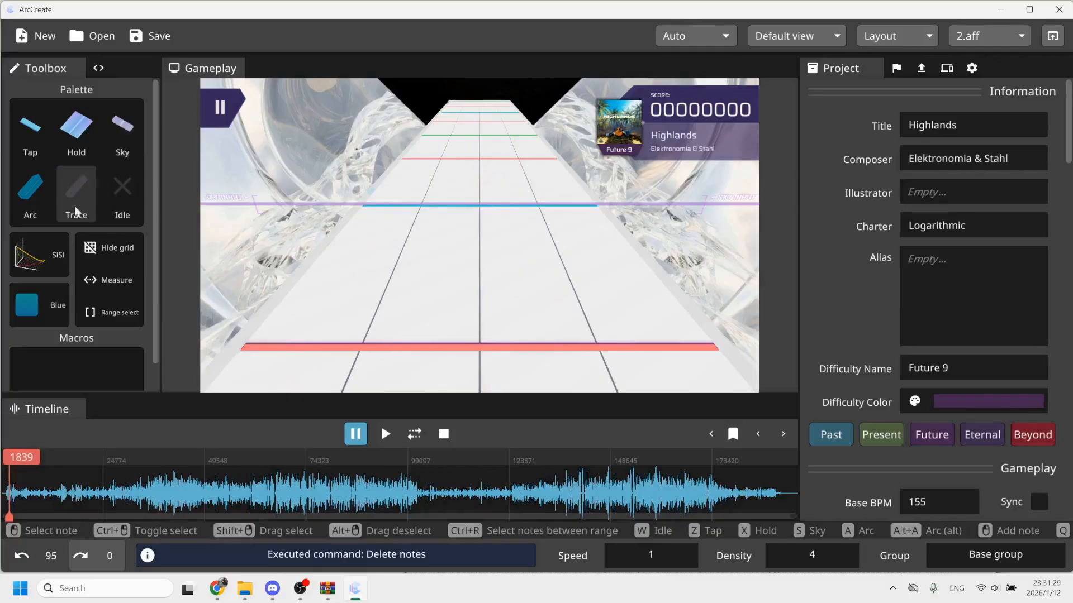
pyautogui.click(446, 202)
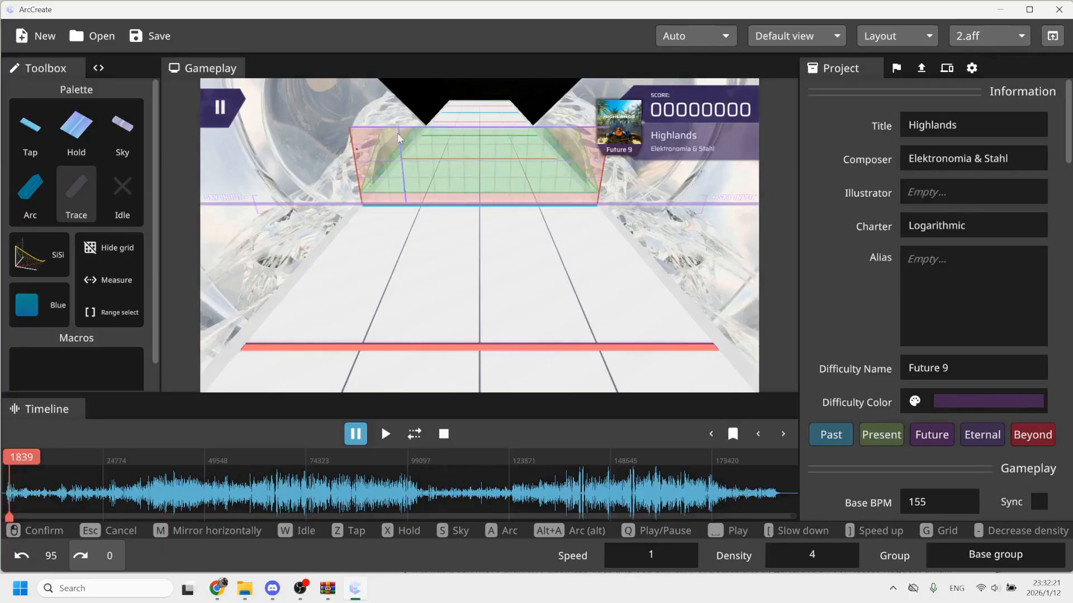
pyautogui.click(498, 162)
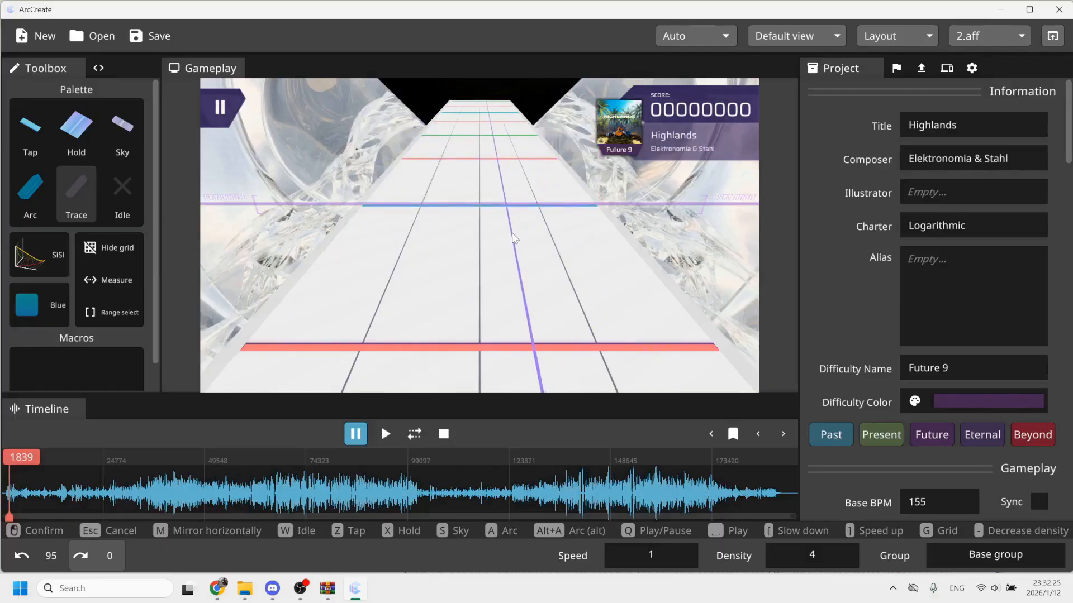
pyautogui.scroll(1, 519, 236)
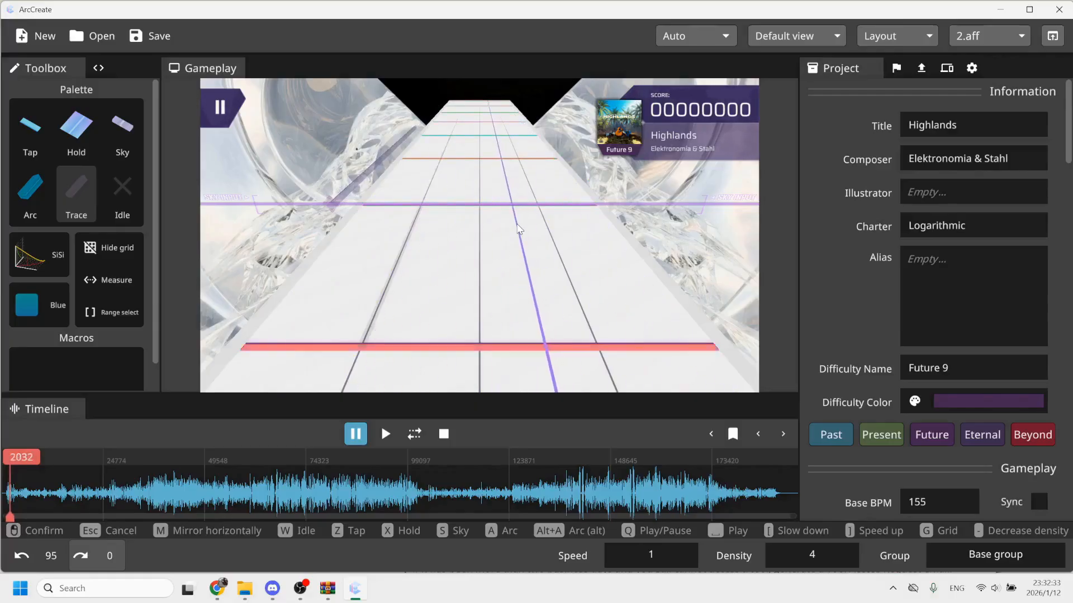
pyautogui.scroll(2, 486, 168)
pyautogui.scroll(1, 481, 162)
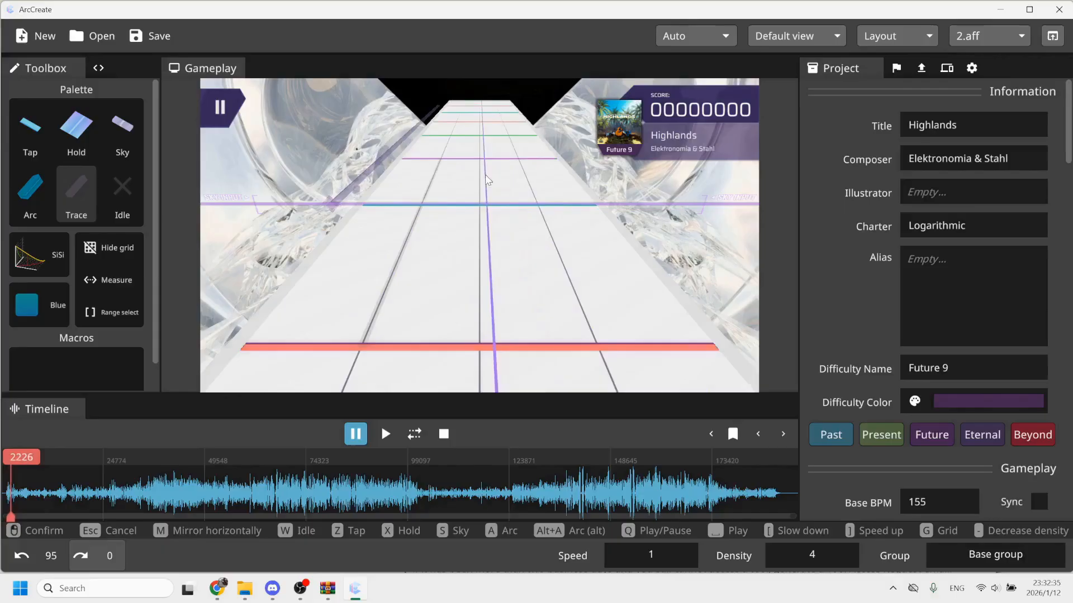
pyautogui.click(469, 209)
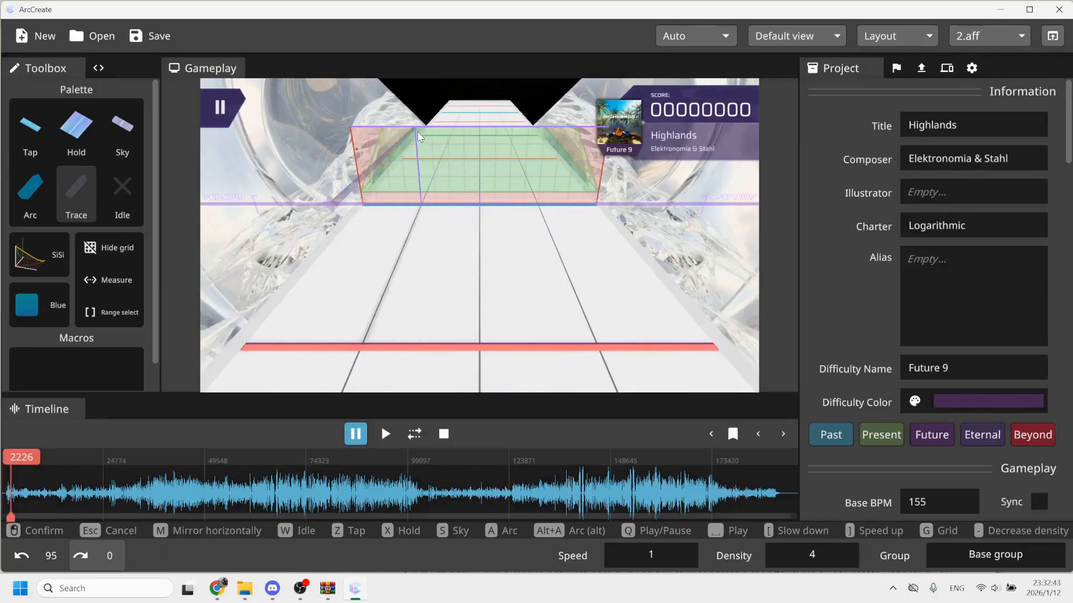
pyautogui.click(417, 132)
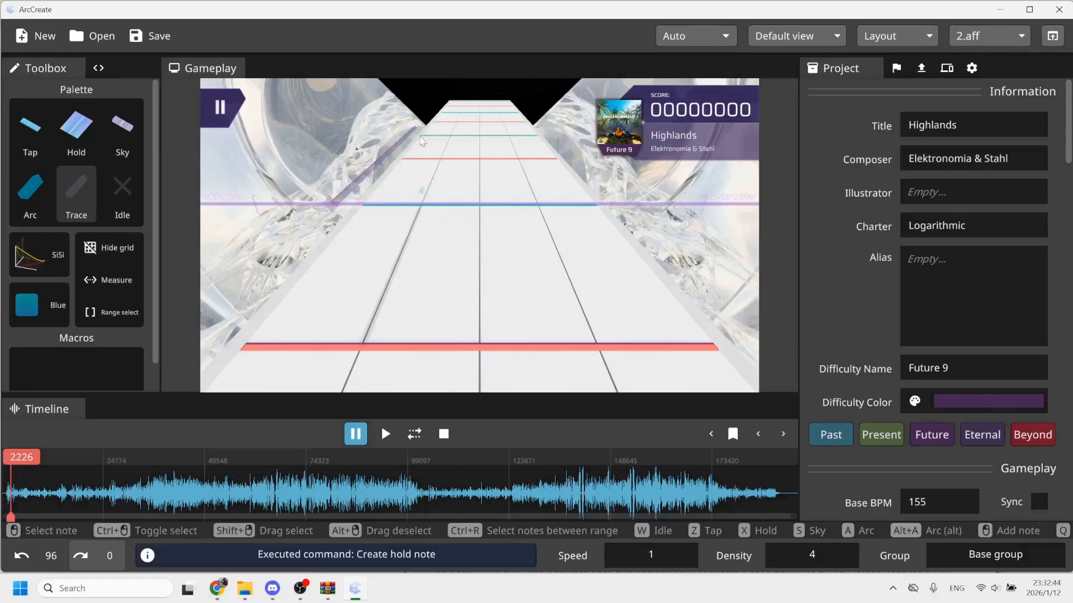
# Set the curve type for new arcs and traces to S.
pyautogui.click(36, 252)
pyautogui.click(149, 212)
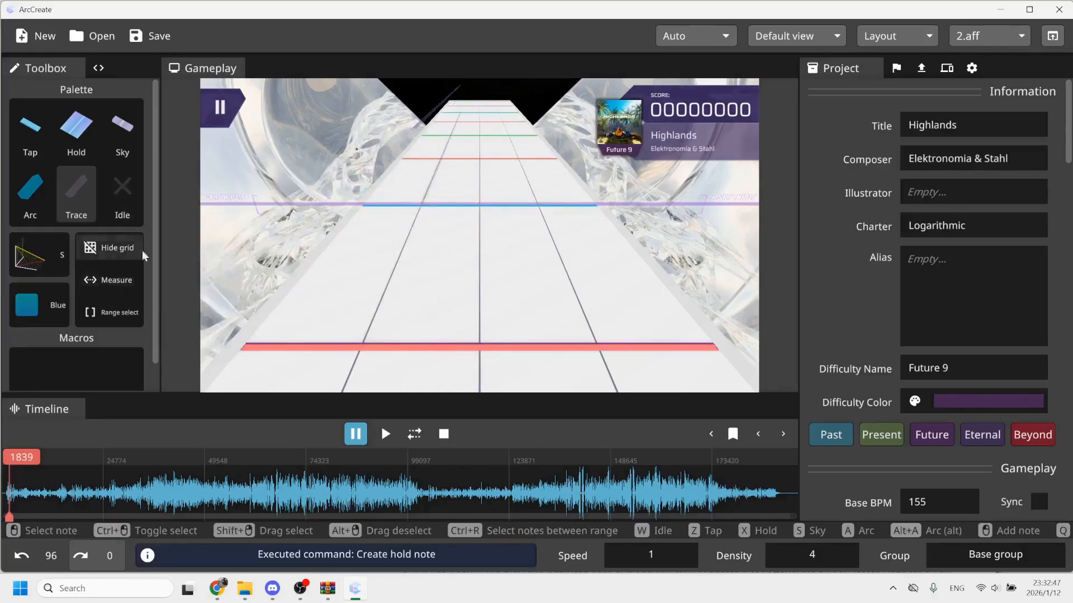
# Create an S-type trace from timing 1935 at position 1, 1 to timing 2516 at position 0.75, 0.
pyautogui.scroll(1, 447, 217)
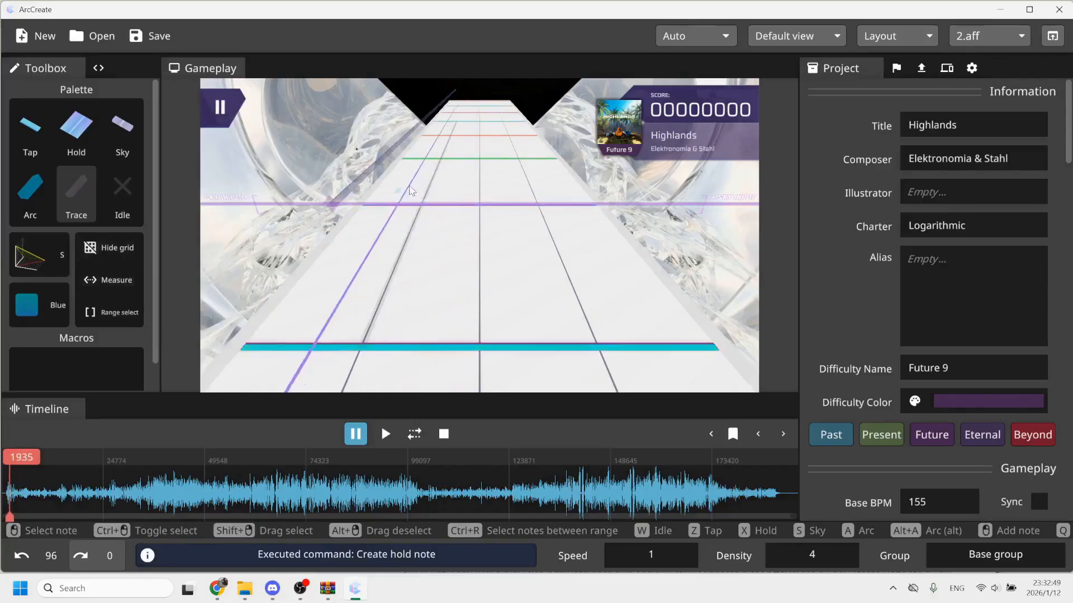
pyautogui.click(401, 145)
pyautogui.hotkey('ctrl', 'c')
pyautogui.hotkey('ctrl', 'v')
pyautogui.scroll(3, 501, 218)
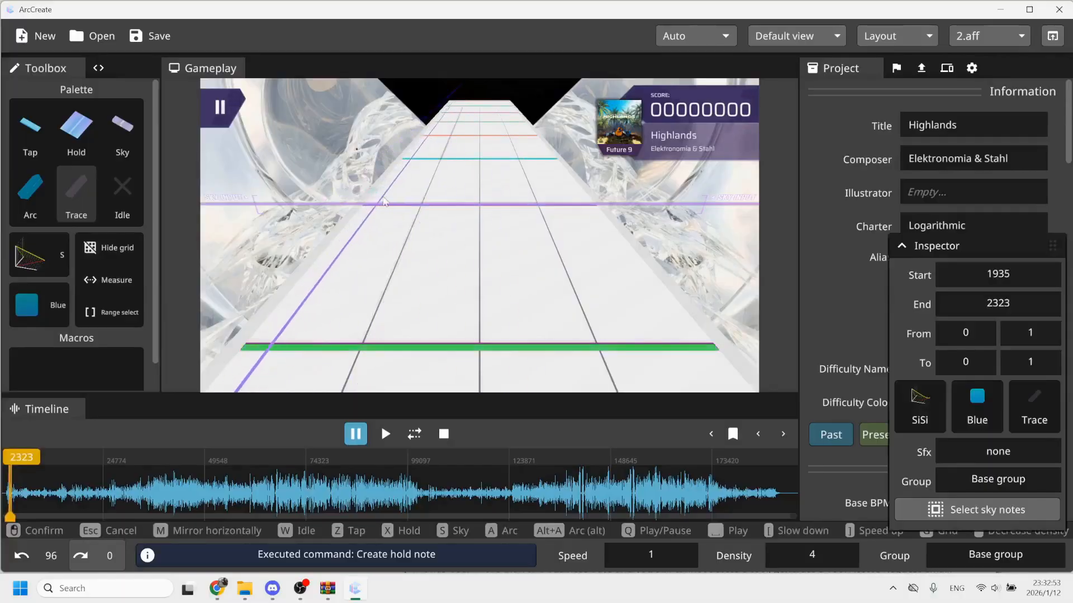
pyautogui.scroll(-5, 475, 178)
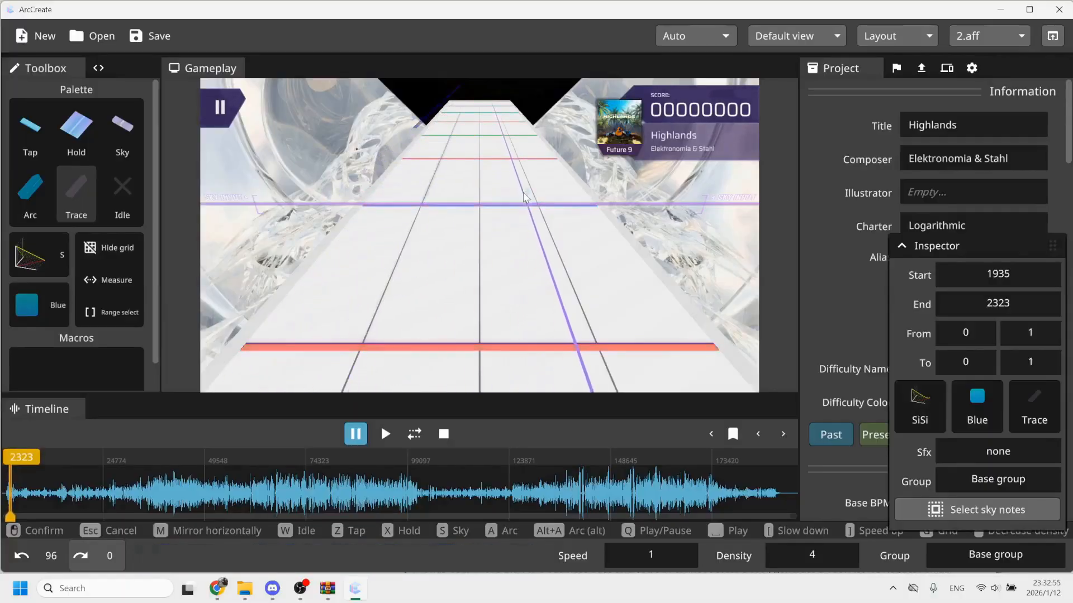
pyautogui.click(528, 204)
pyautogui.scroll(5, 544, 132)
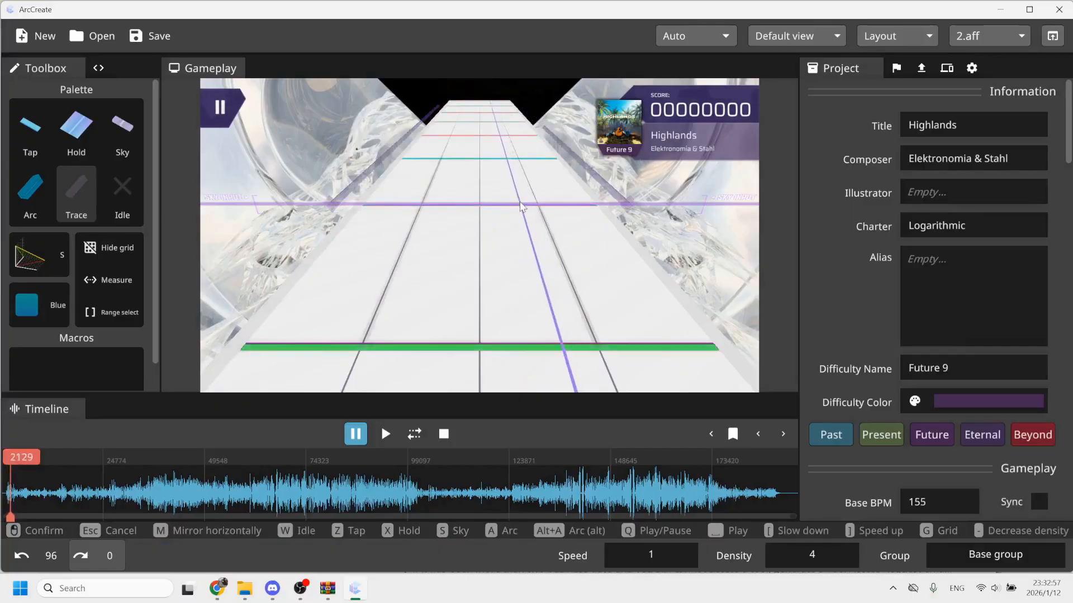
pyautogui.scroll(-6, 497, 157)
pyautogui.click(485, 195)
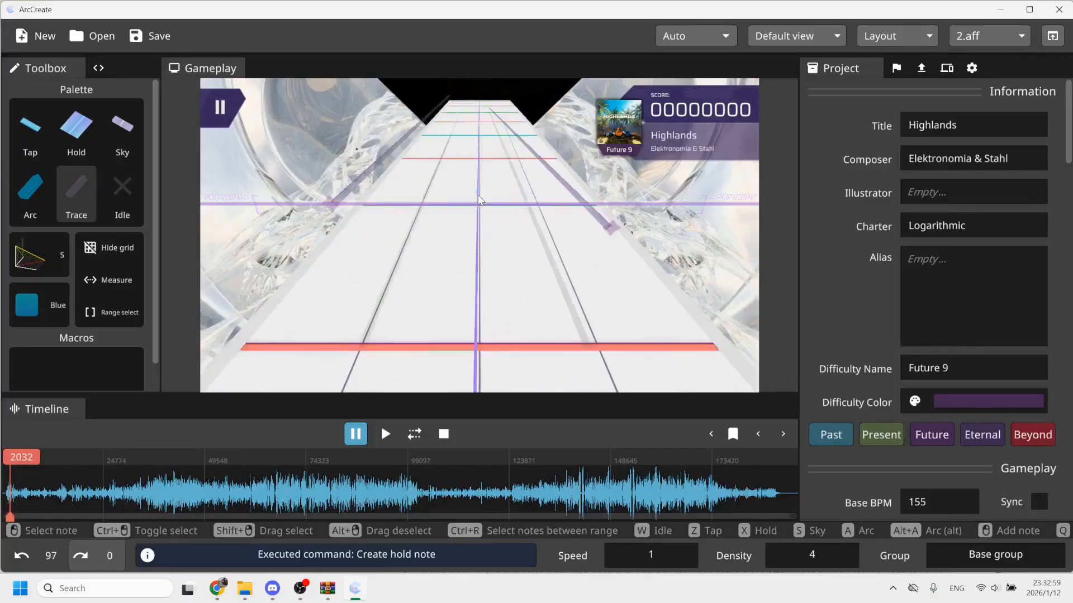
# Place a sky note at timing 2129 on the trace that starts at position 1, 1.
pyautogui.scroll(1, 404, 152)
pyautogui.click(113, 125)
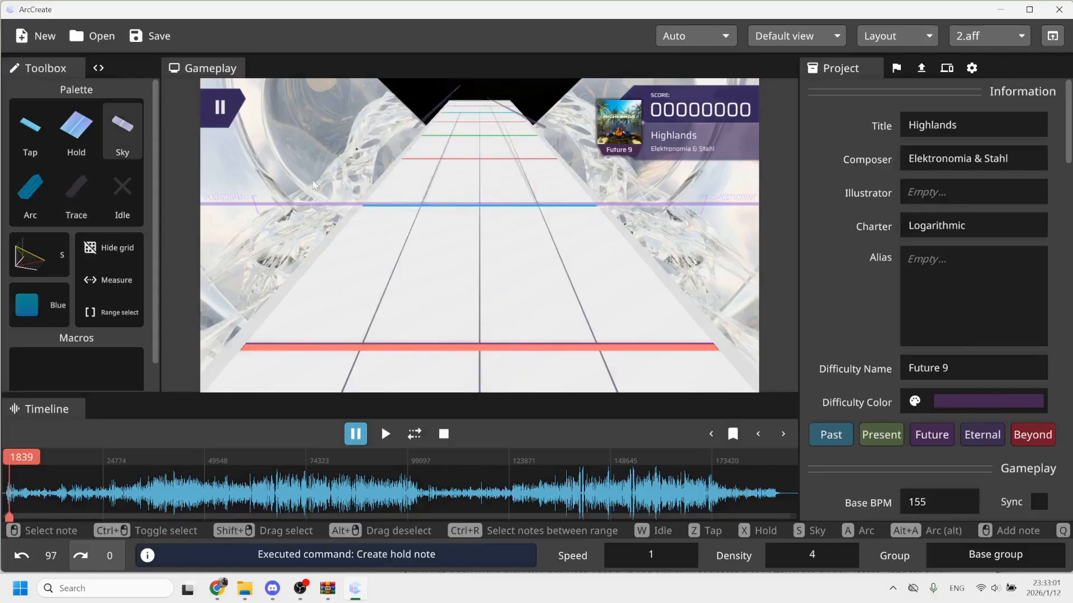
pyautogui.scroll(1, 588, 200)
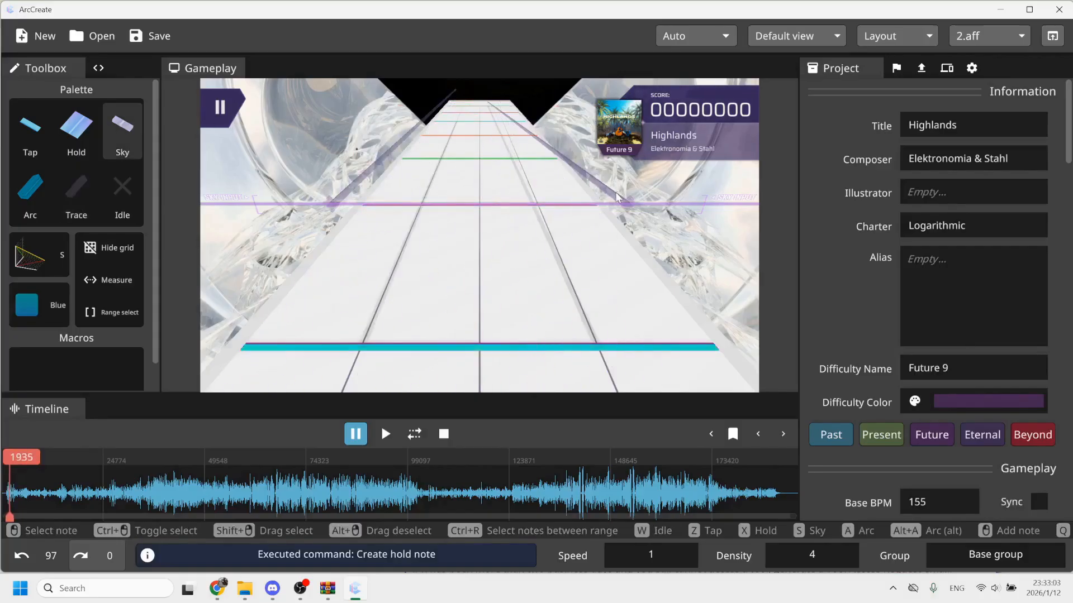
pyautogui.click(615, 192)
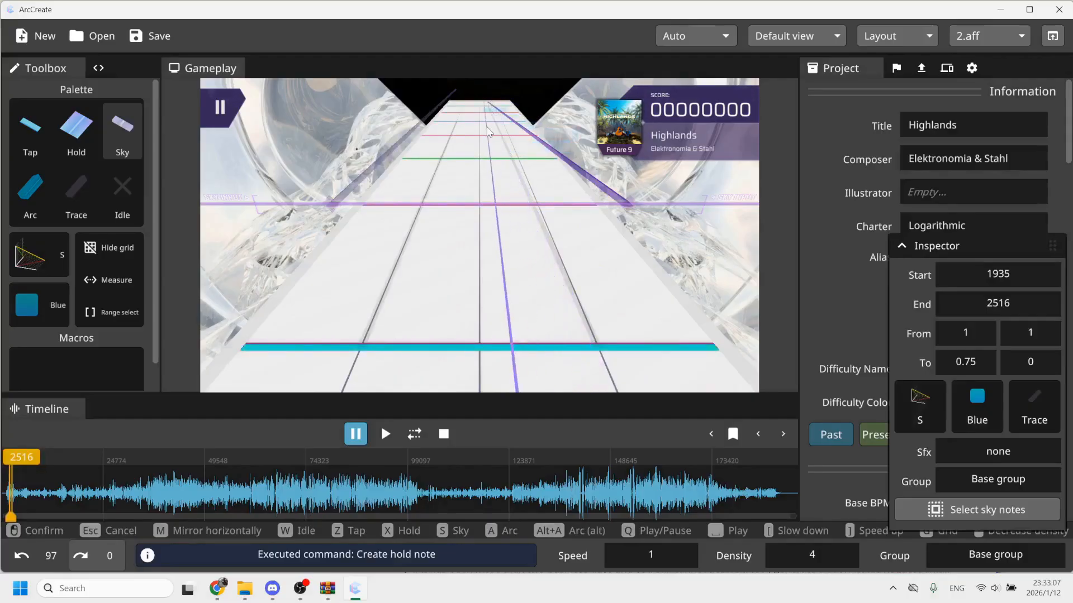
pyautogui.click(505, 162)
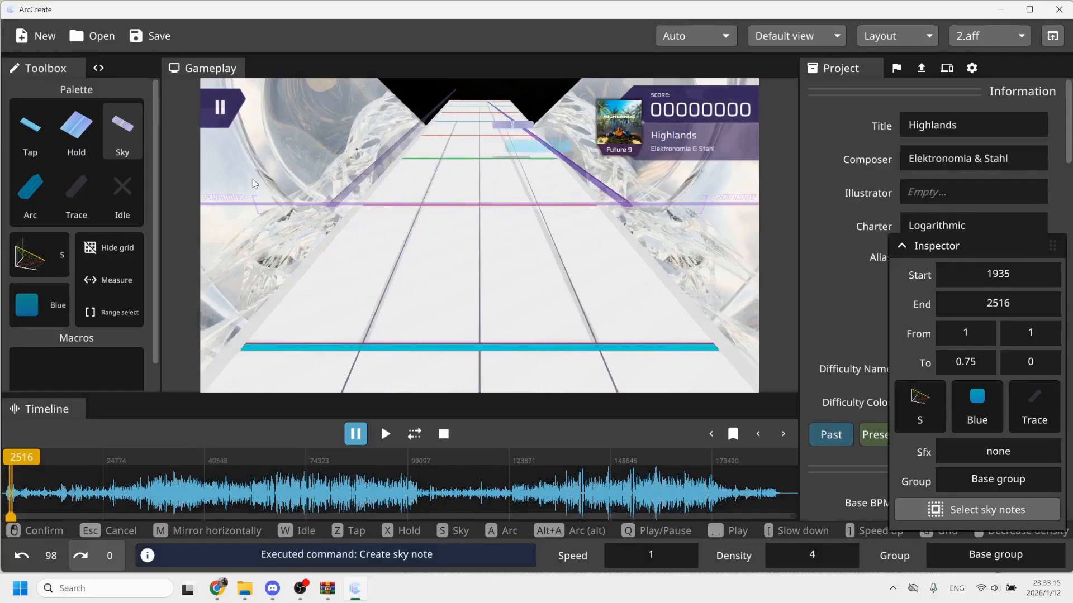
# Switch to Idle and examine how the sky note sits on its trace between timings 1742 and 2129.
pyautogui.click(126, 186)
pyautogui.click(524, 213)
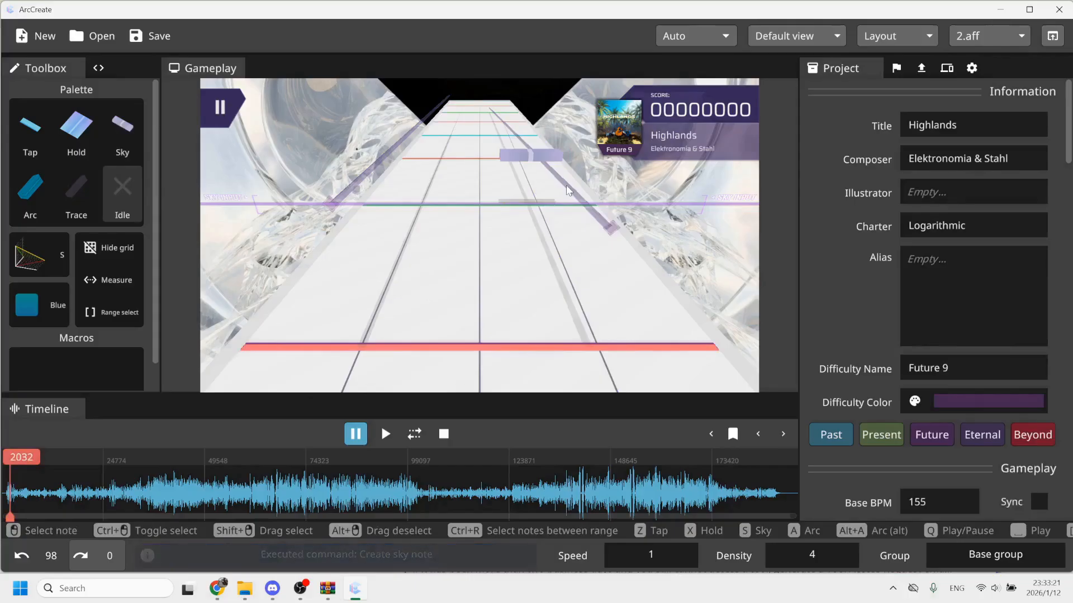
pyautogui.click(566, 186)
pyautogui.click(524, 207)
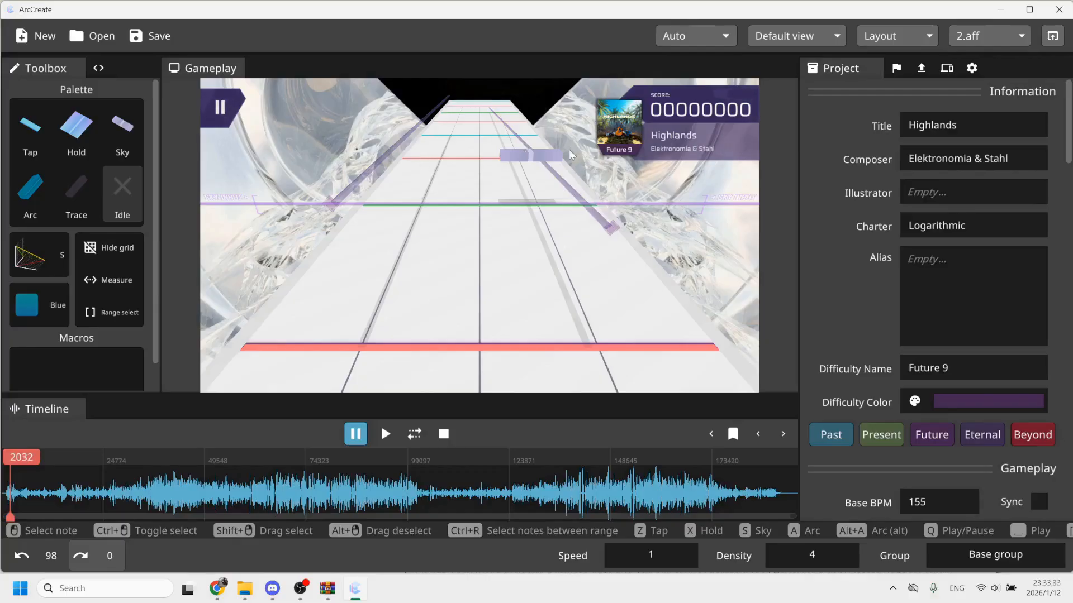
pyautogui.scroll(-3, 497, 191)
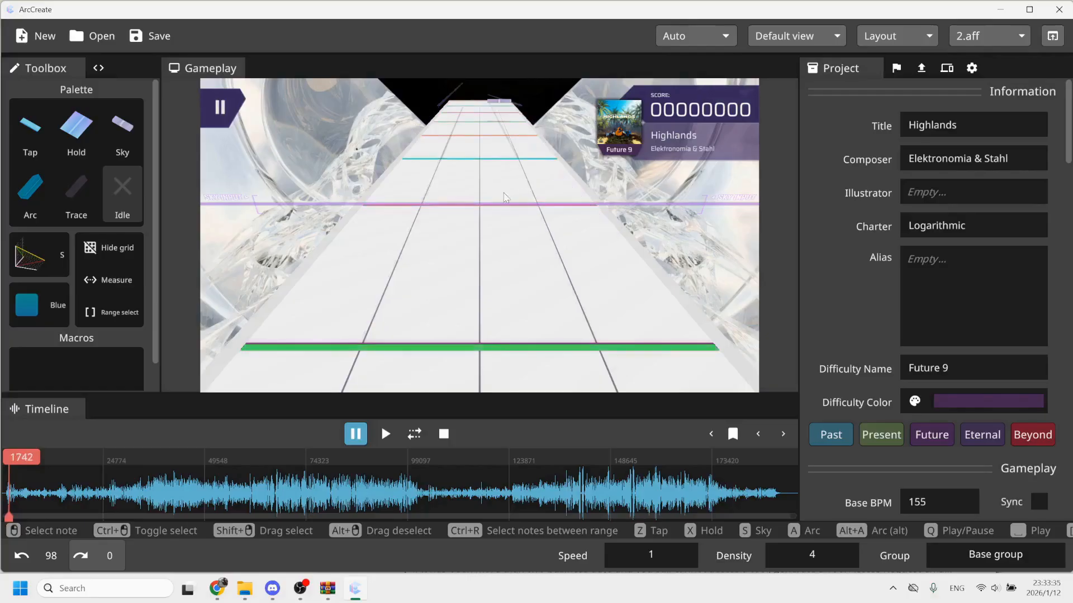
pyautogui.scroll(1, 501, 193)
pyautogui.scroll(2, 504, 193)
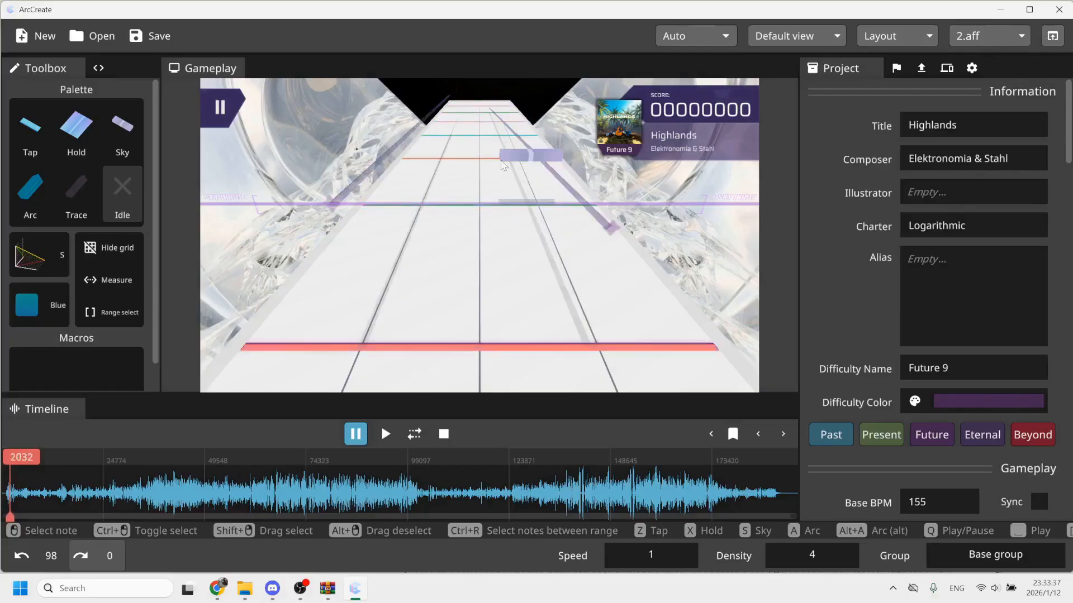
pyautogui.scroll(1, 493, 192)
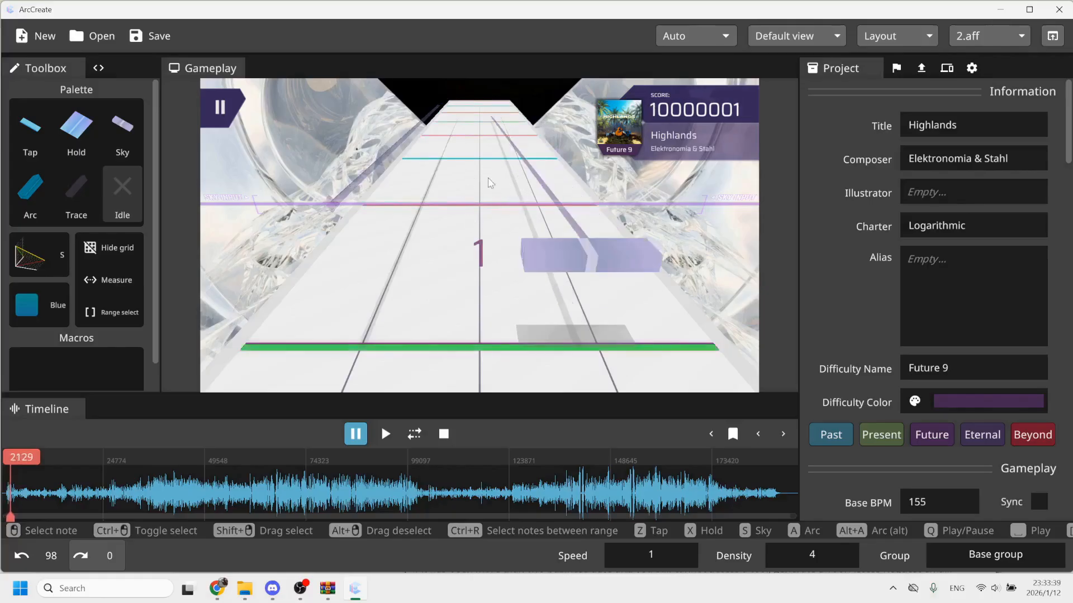
pyautogui.scroll(-2, 492, 185)
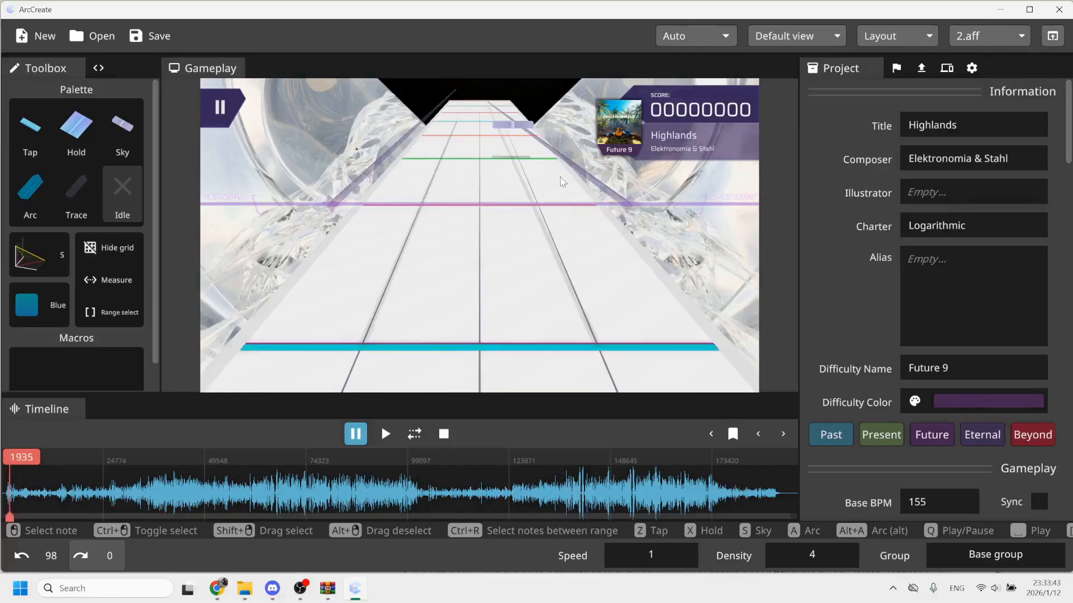
pyautogui.scroll(-2, 553, 175)
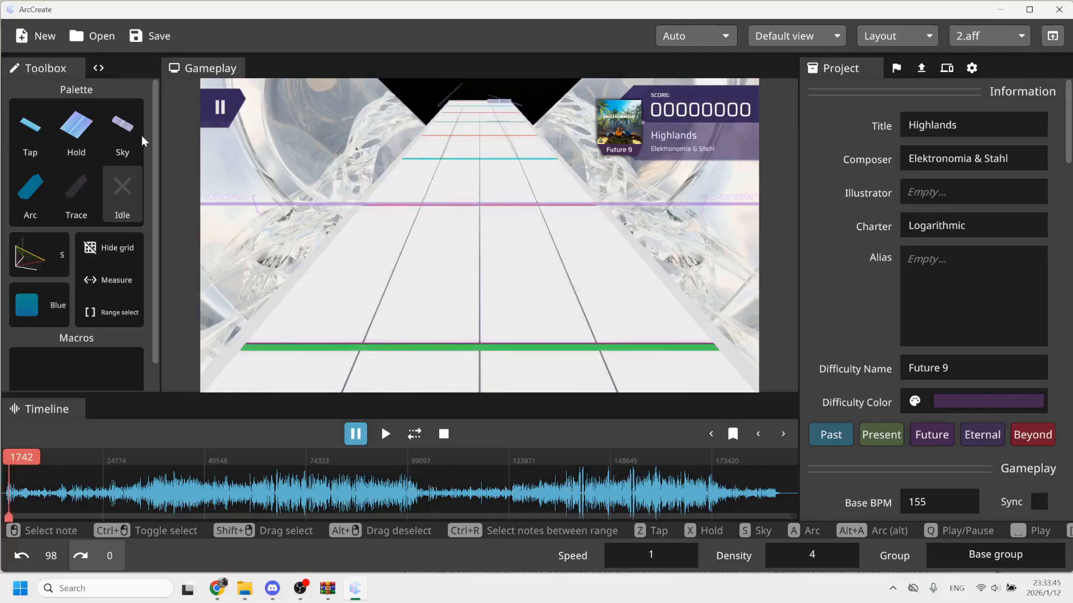
# Place a standalone sky note at timing 1742, position 0.25, 0.75, without selecting a trace.
pyautogui.click(123, 128)
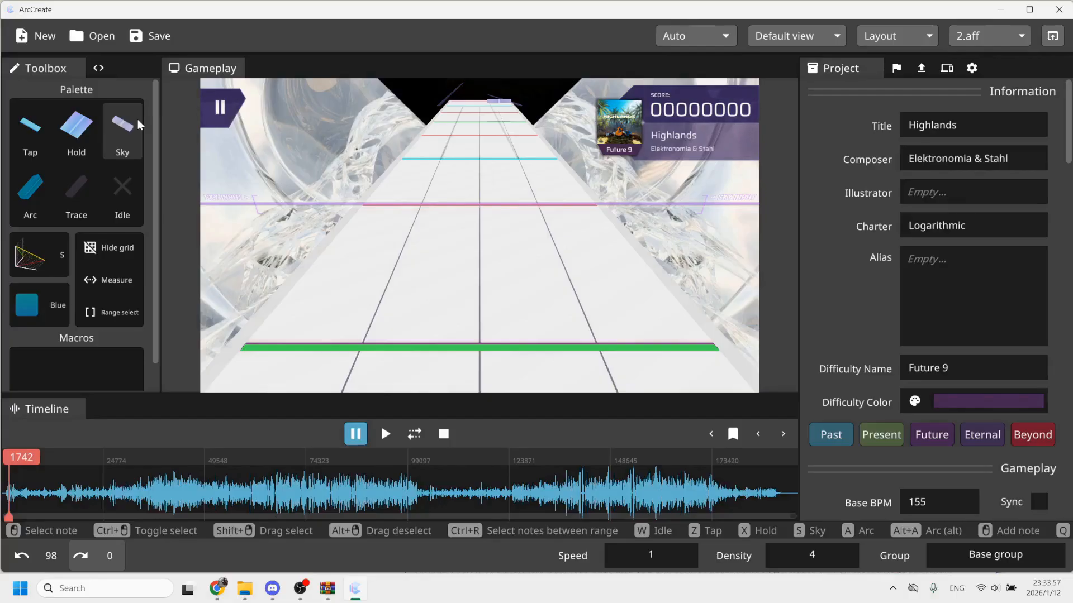
pyautogui.scroll(-1, 479, 180)
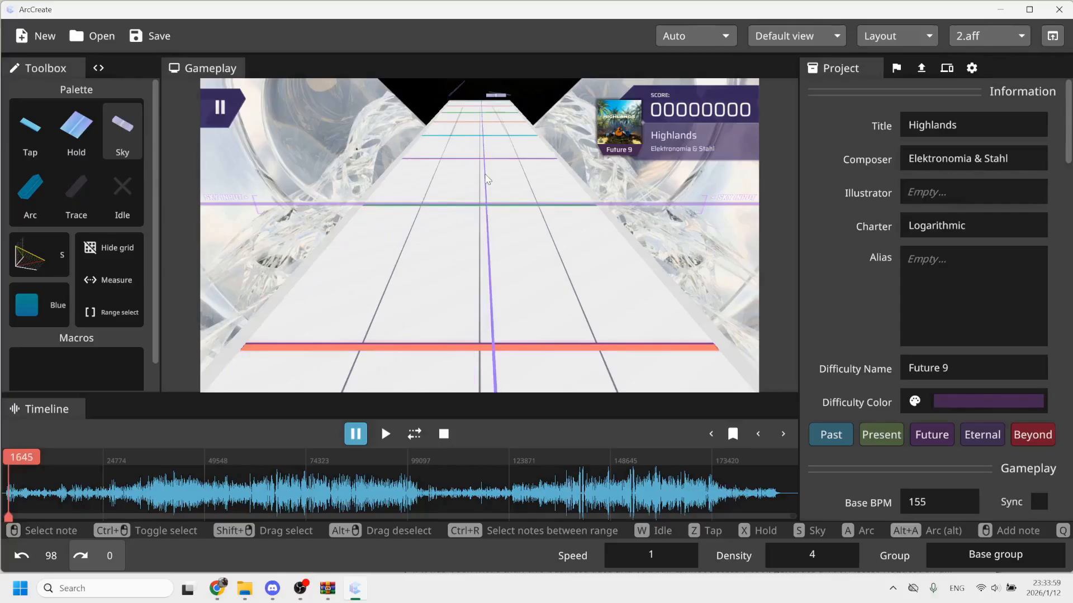
pyautogui.click(461, 213)
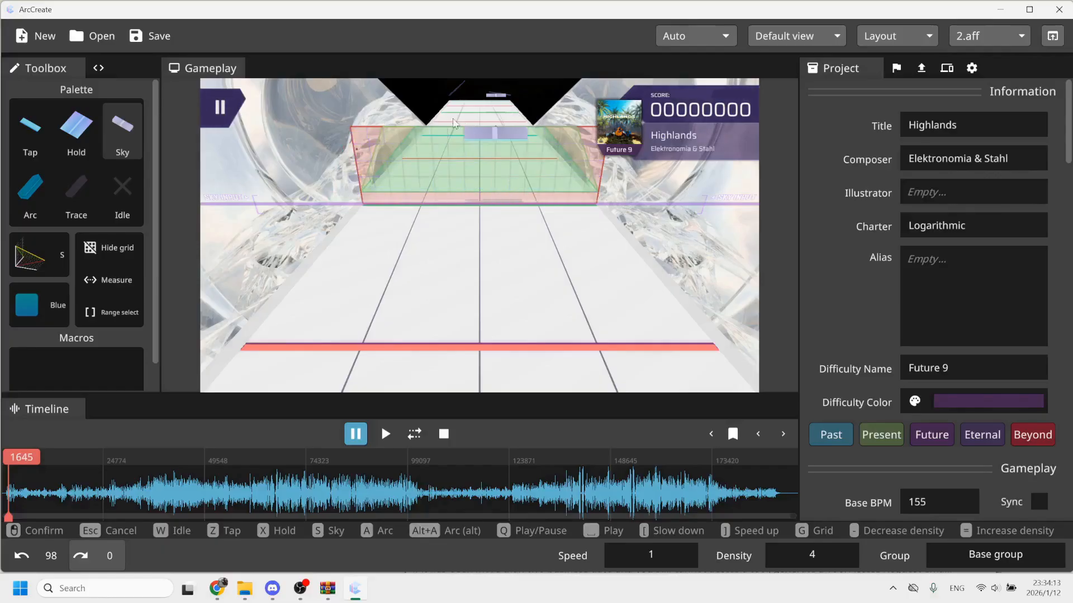
pyautogui.click(445, 150)
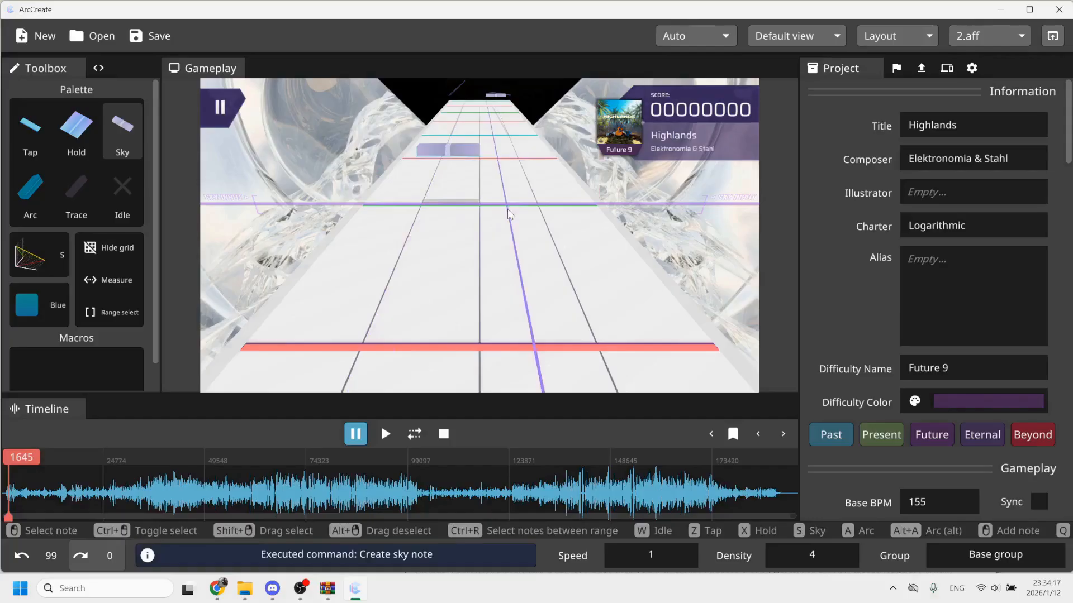
# Switch to Idle, select the standalone sky note at 1742 and inspect its parent arc.
pyautogui.click(127, 175)
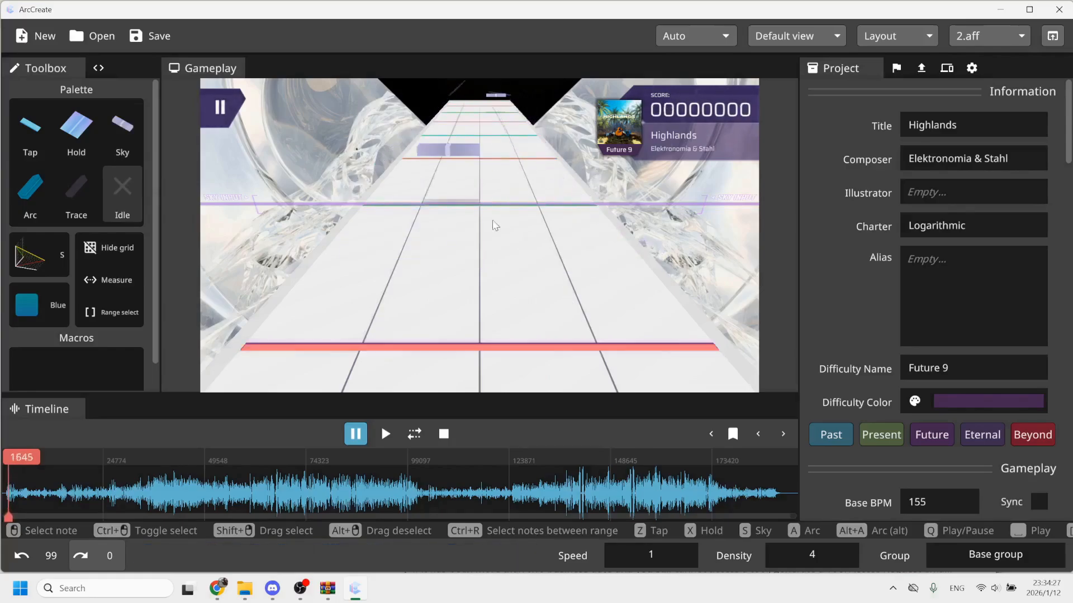
pyautogui.click(464, 153)
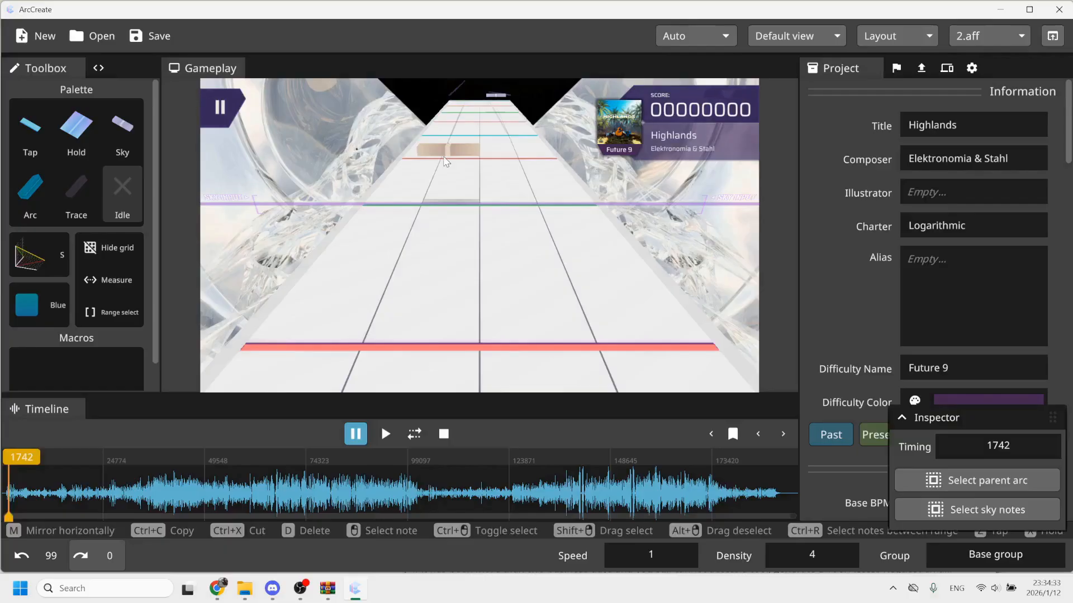
pyautogui.click(1013, 478)
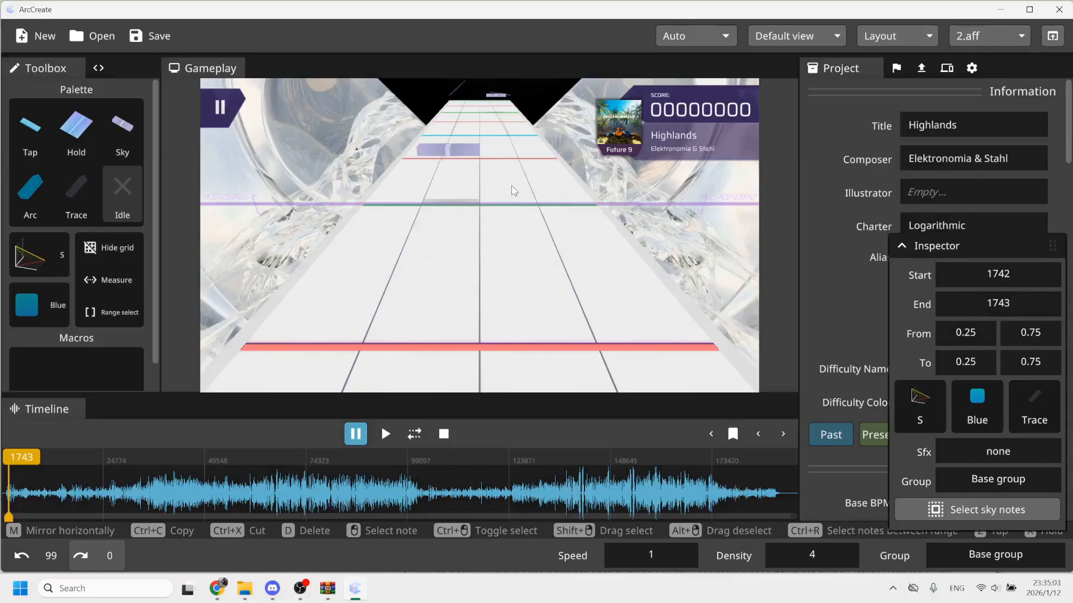
# Create a blue S-type arc beyond the two traces, ending at timing 3290 above the centre line of the track.
pyautogui.scroll(1, 542, 232)
pyautogui.click(18, 190)
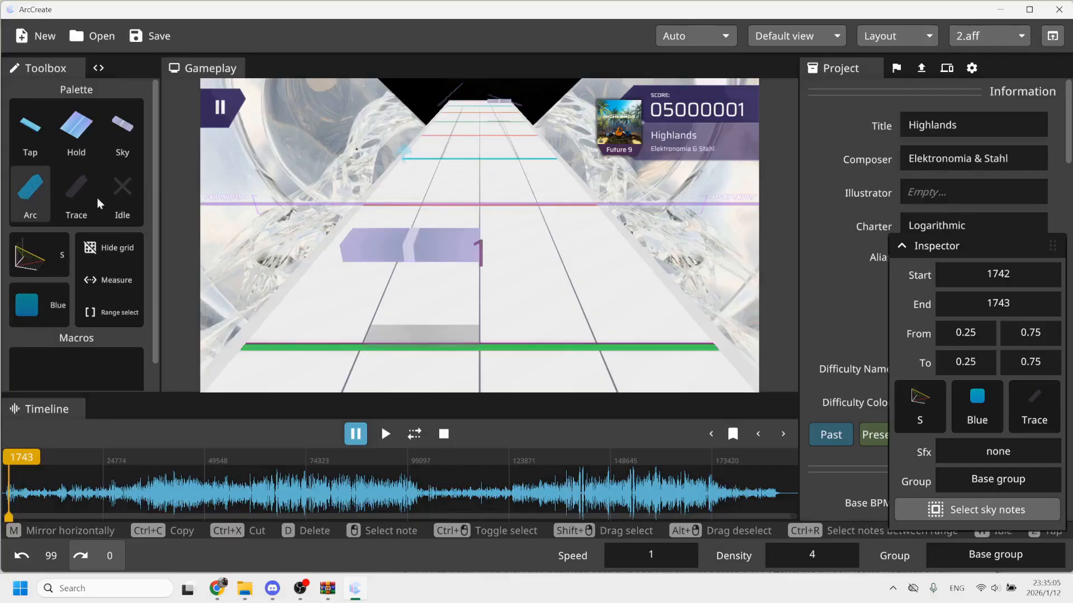
pyautogui.scroll(7, 572, 246)
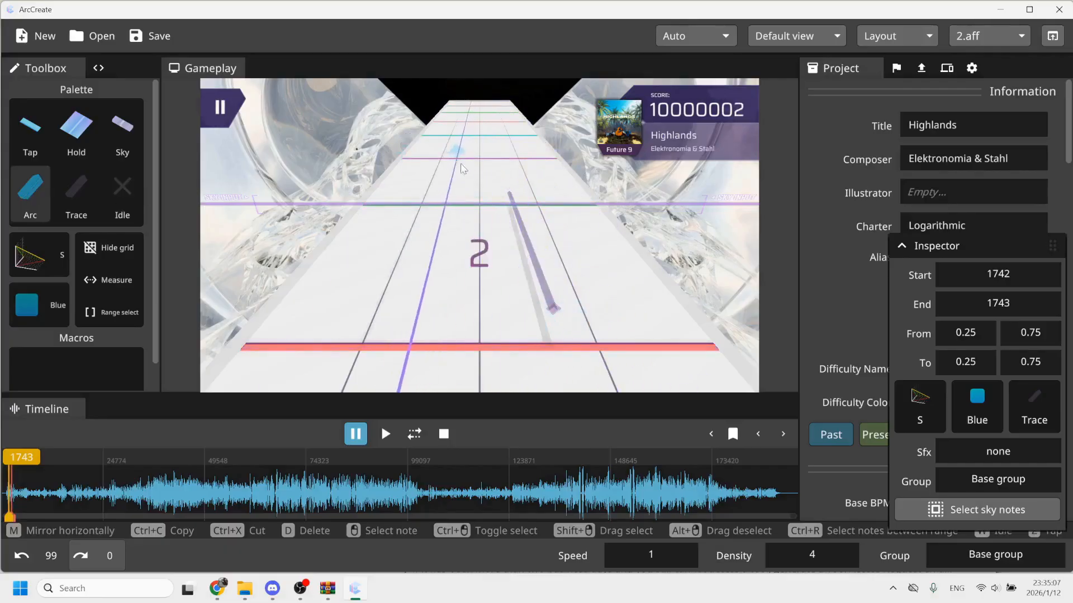
pyautogui.scroll(1, 462, 174)
pyautogui.click(465, 164)
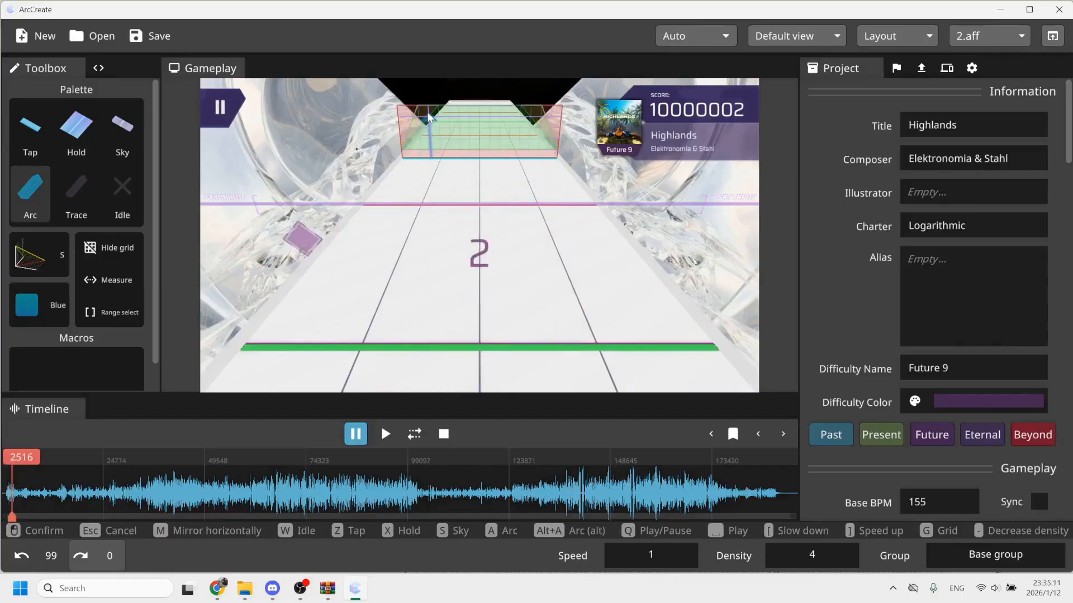
pyautogui.click(506, 159)
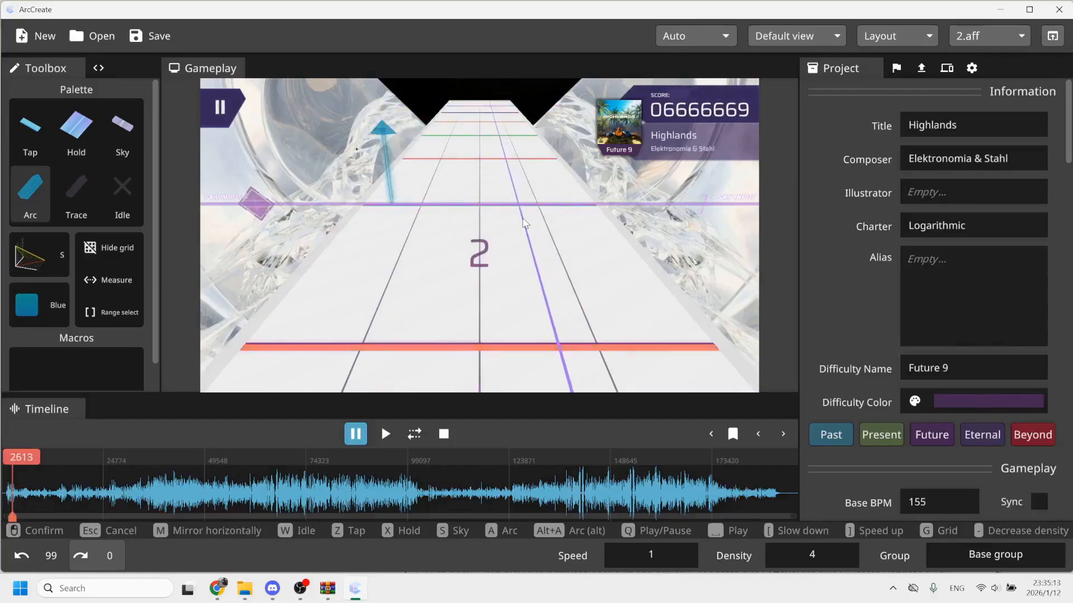
pyautogui.scroll(1, 514, 223)
pyautogui.click(484, 134)
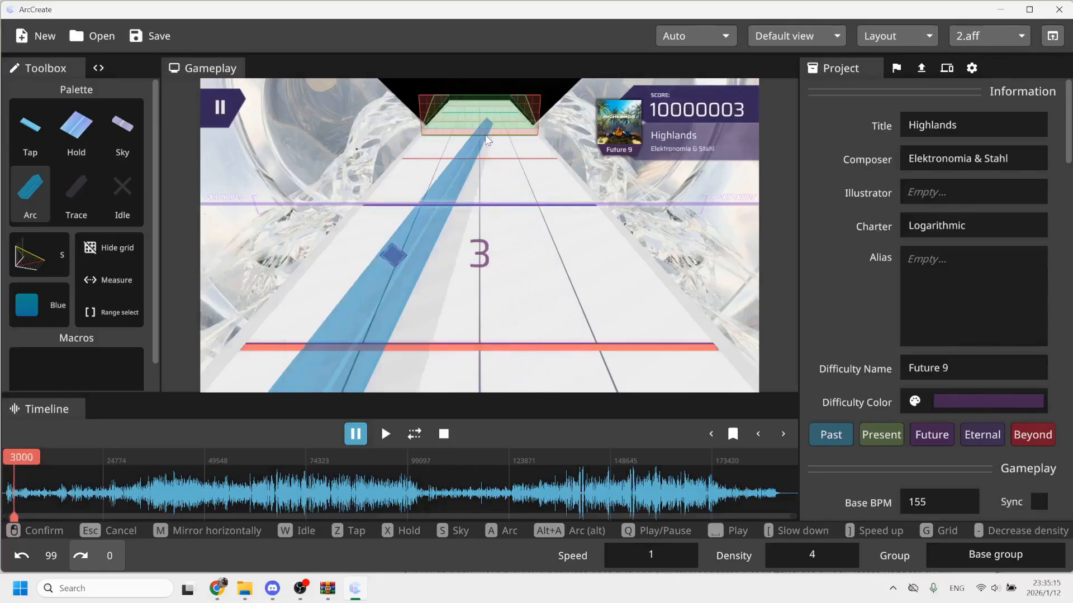
pyautogui.click(481, 120)
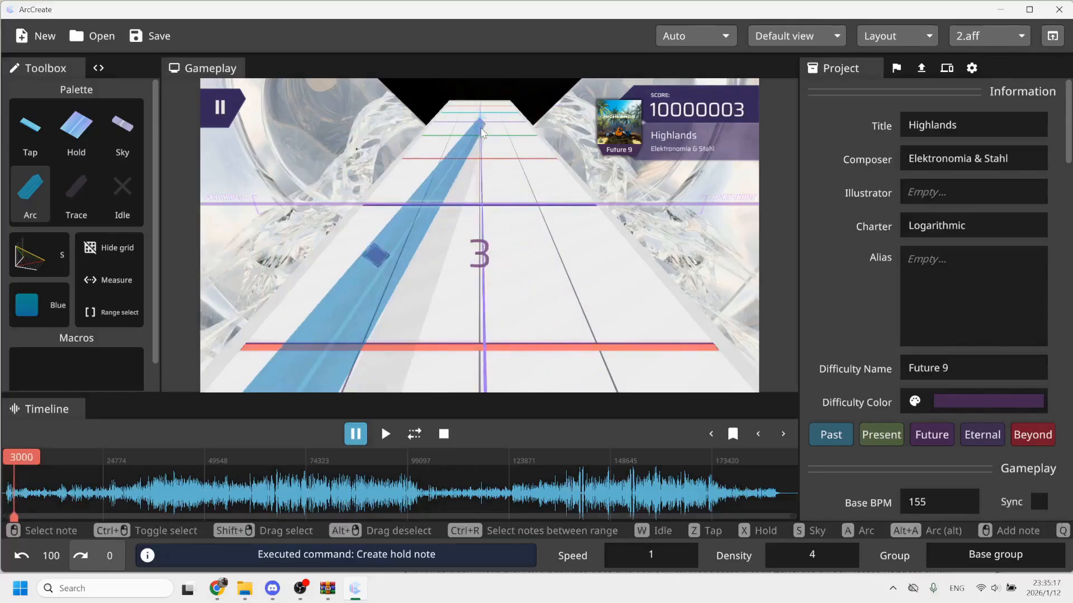
# Switch to Idle and save the project.
pyautogui.click(127, 188)
pyautogui.scroll(-6, 527, 170)
pyautogui.hotkey('ctrl', 's')
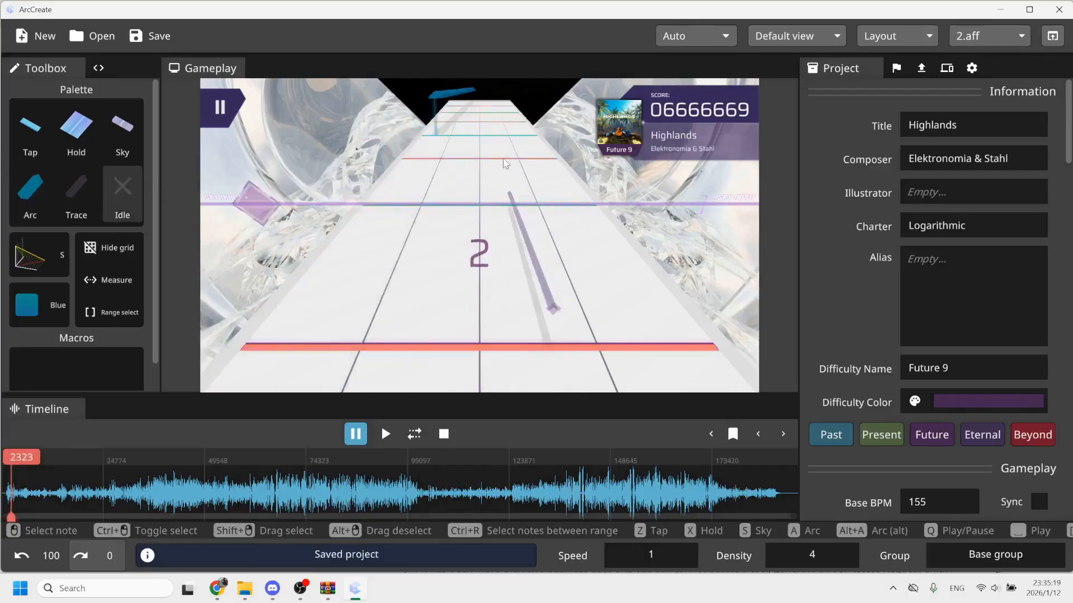
# Preview the sky notes, traces and new blue arc through to timing 3290.
pyautogui.scroll(-9, 525, 182)
pyautogui.press('q')
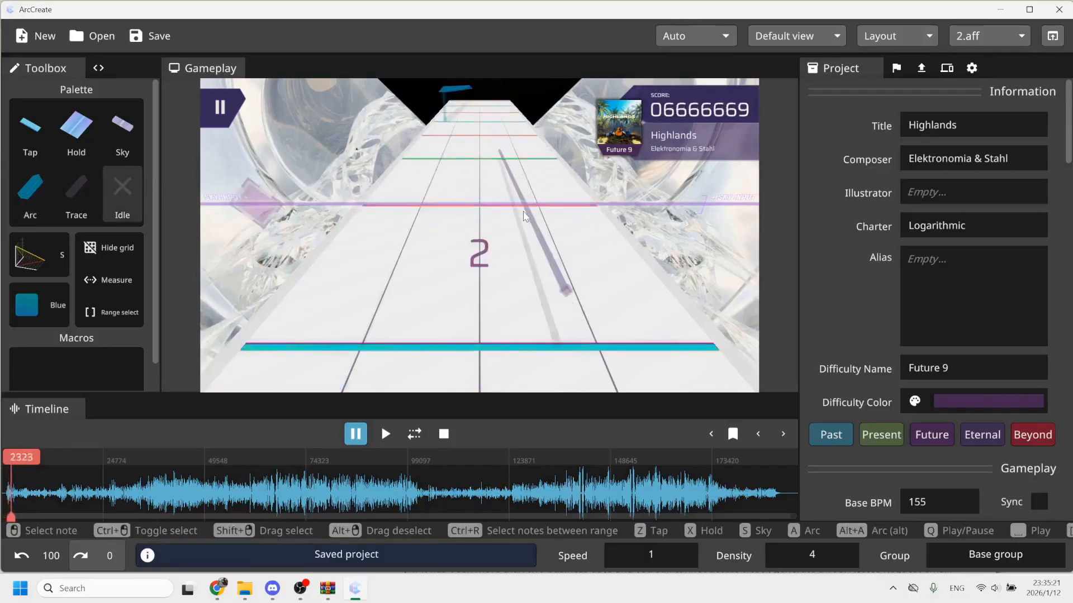
pyautogui.scroll(-8, 514, 211)
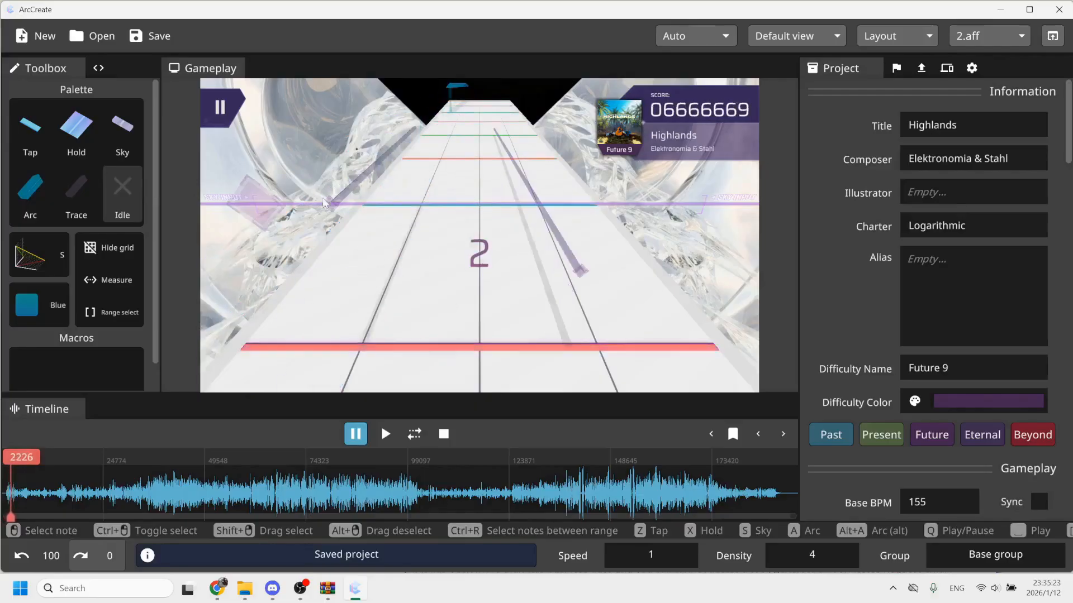
pyautogui.scroll(7, 442, 204)
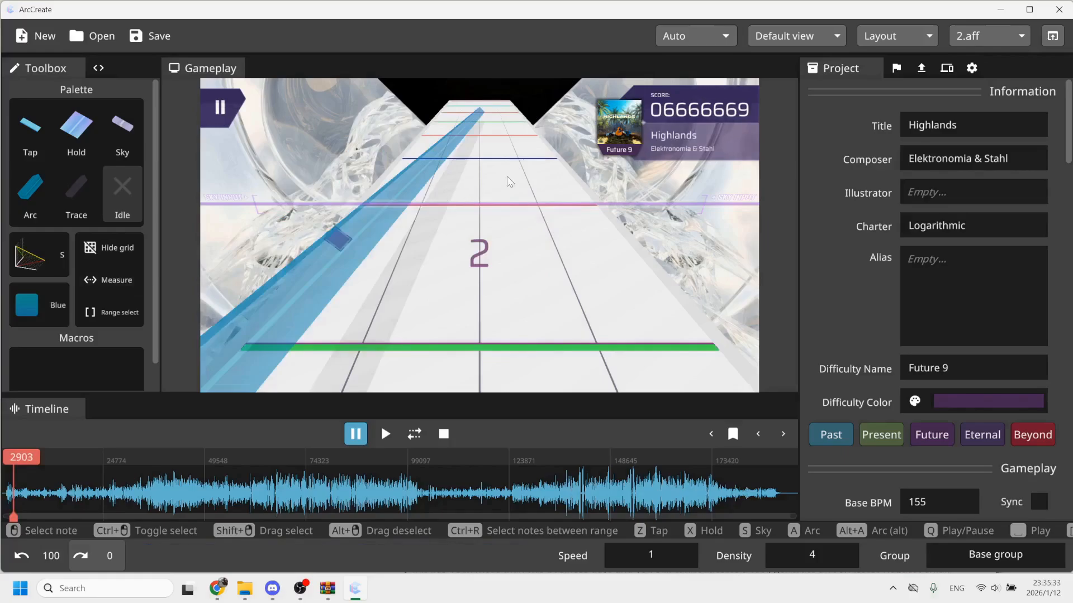
pyautogui.scroll(-3, 488, 184)
pyautogui.scroll(7, 506, 196)
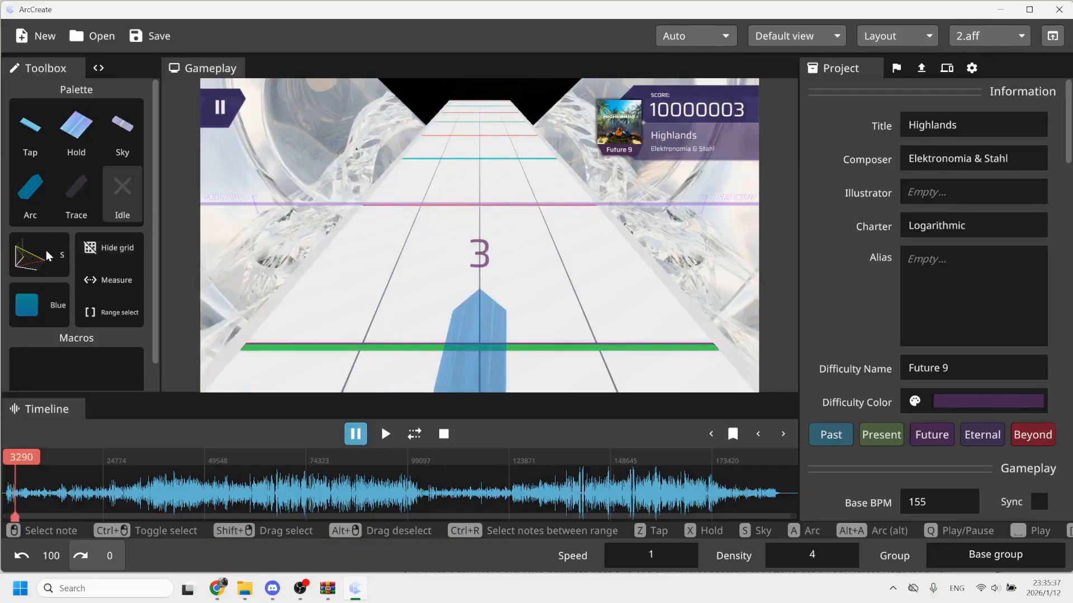
# Review the available arc curve types, keep S selected, and preview the existing S-type arc between 2710 and 3290.
pyautogui.click(46, 250)
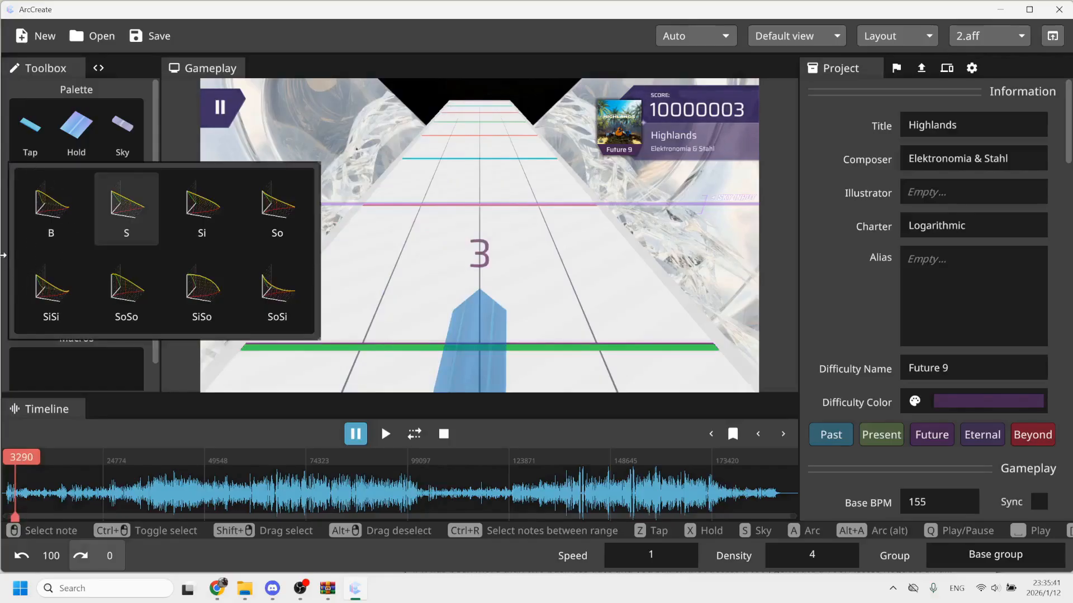
pyautogui.click(234, 32)
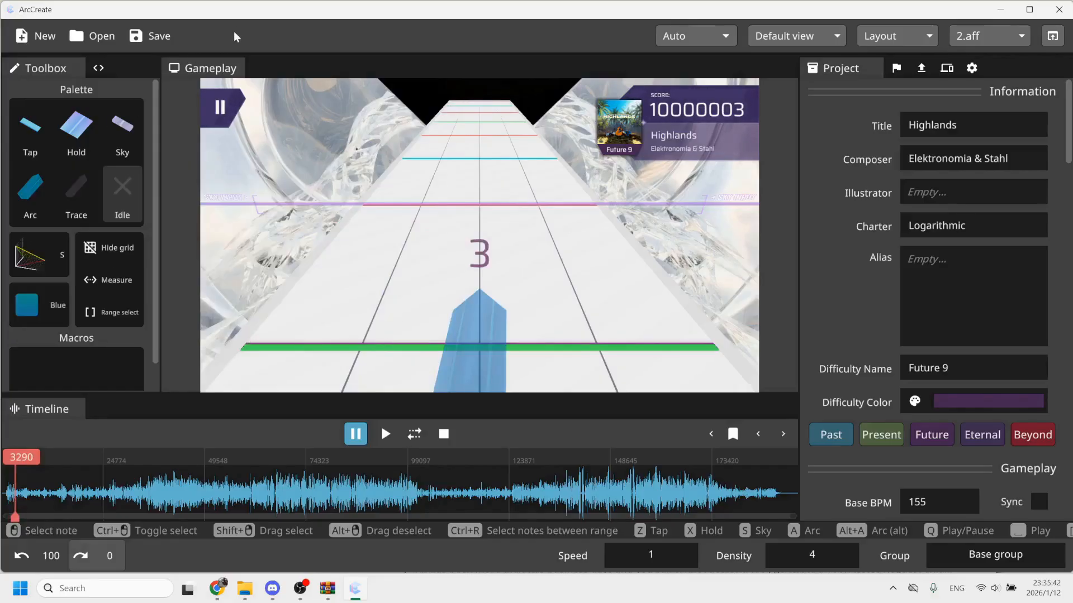
pyautogui.click(37, 265)
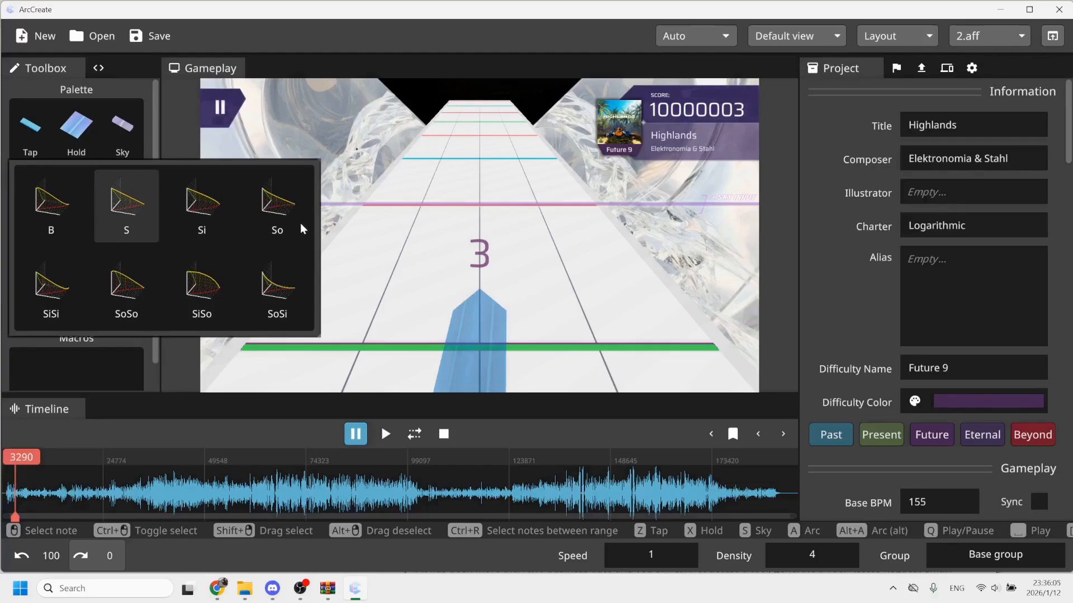
pyautogui.click(120, 213)
pyautogui.scroll(-6, 475, 204)
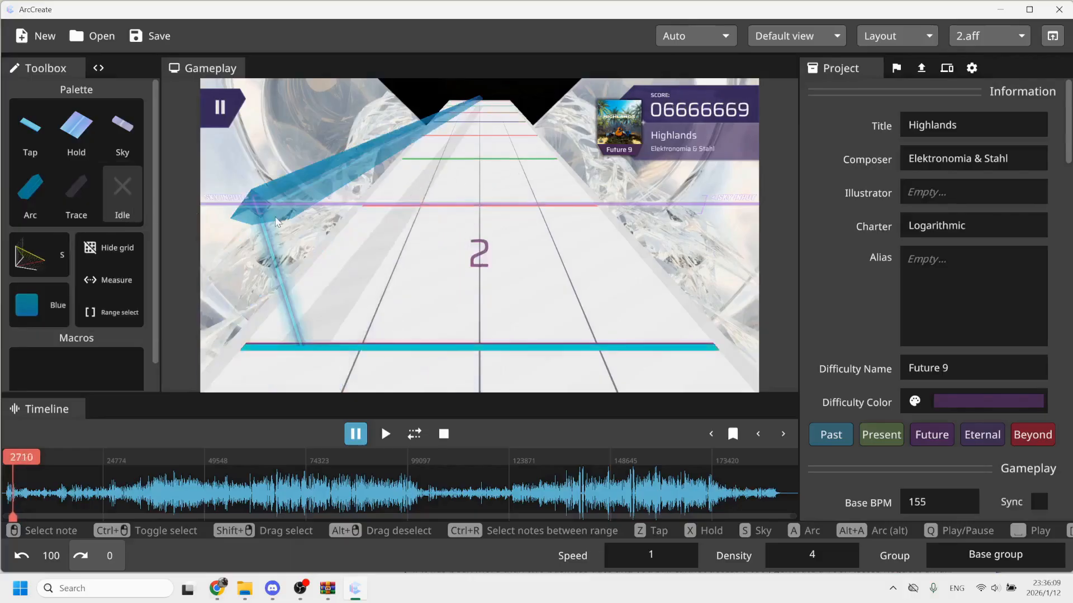
pyautogui.scroll(6, 304, 231)
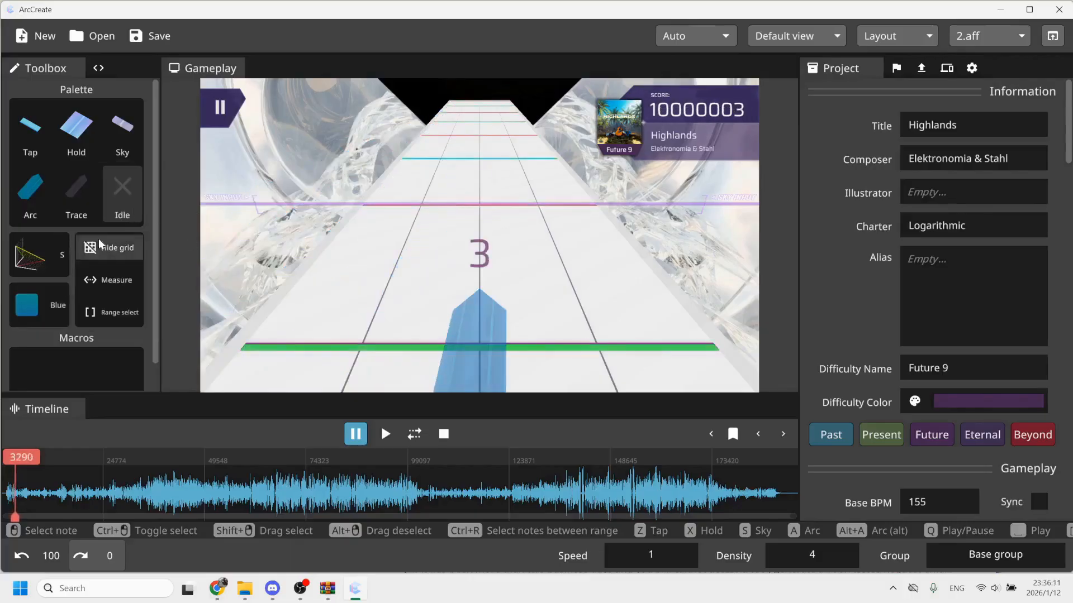
# Create a blue Si-type arc from timing 3484 to 3871, running from position (0, 1) to (0.5, 0).
pyautogui.click(45, 246)
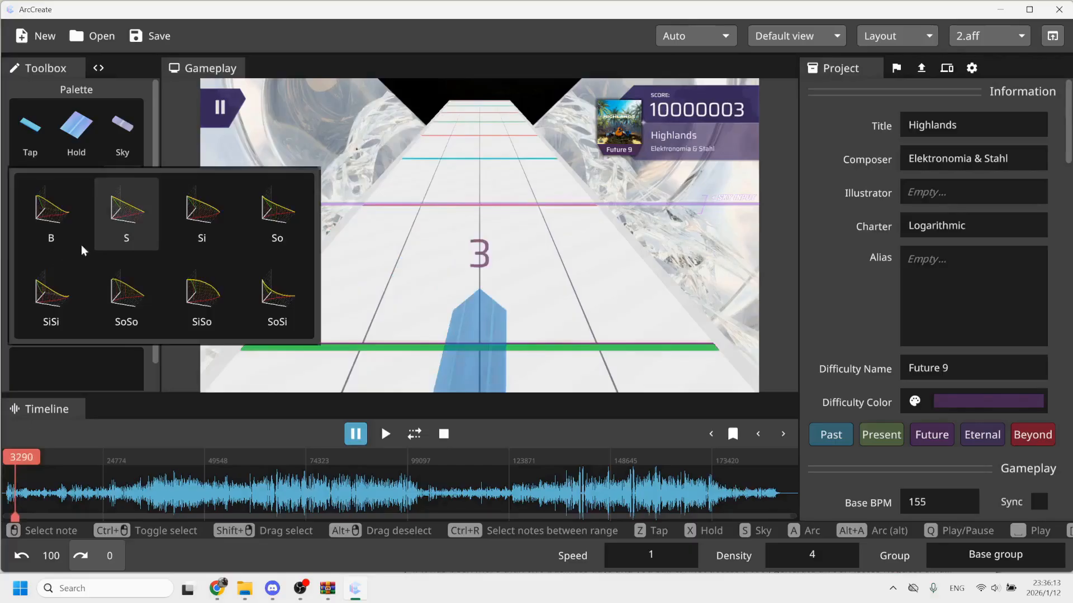
pyautogui.click(212, 214)
pyautogui.click(27, 193)
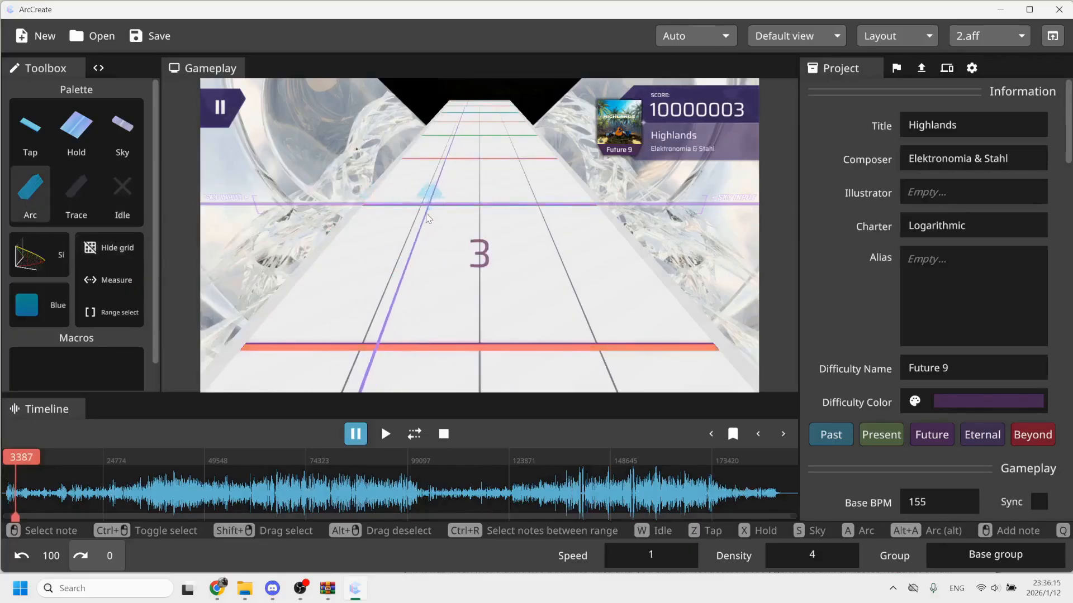
pyautogui.click(422, 202)
pyautogui.click(416, 133)
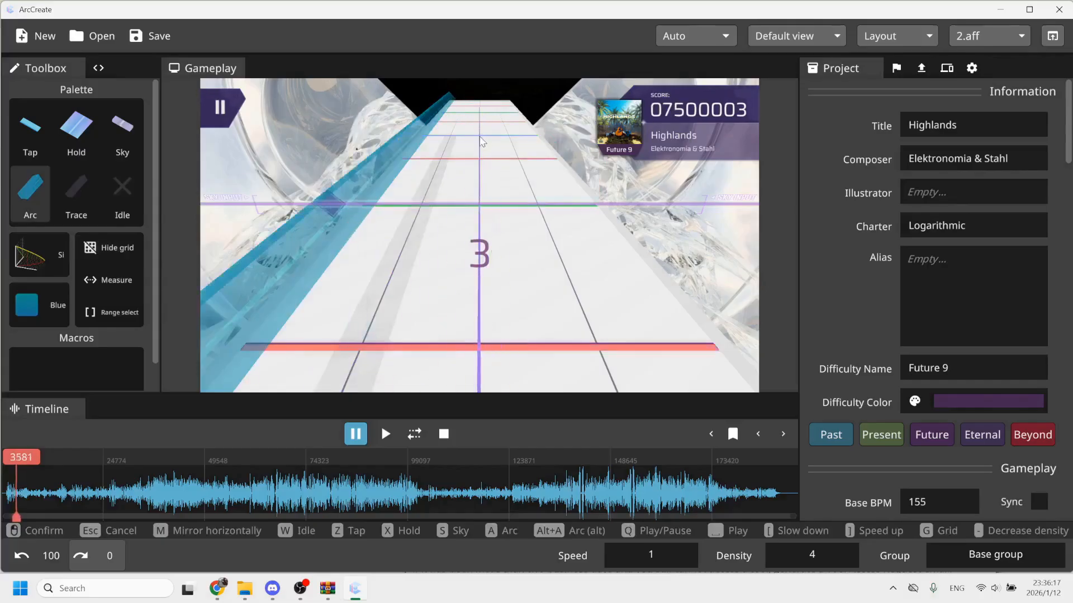
pyautogui.click(482, 130)
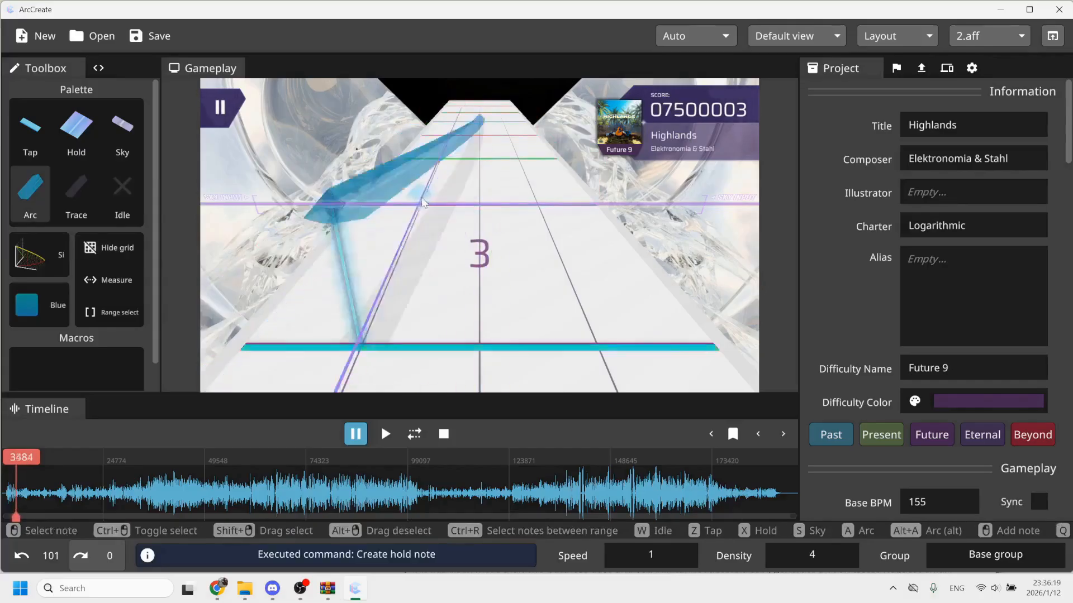
# Switch to Idle and compare the curve of the earlier S-type arc with the Si-type arc starting at 3484.
pyautogui.scroll(-9, 489, 203)
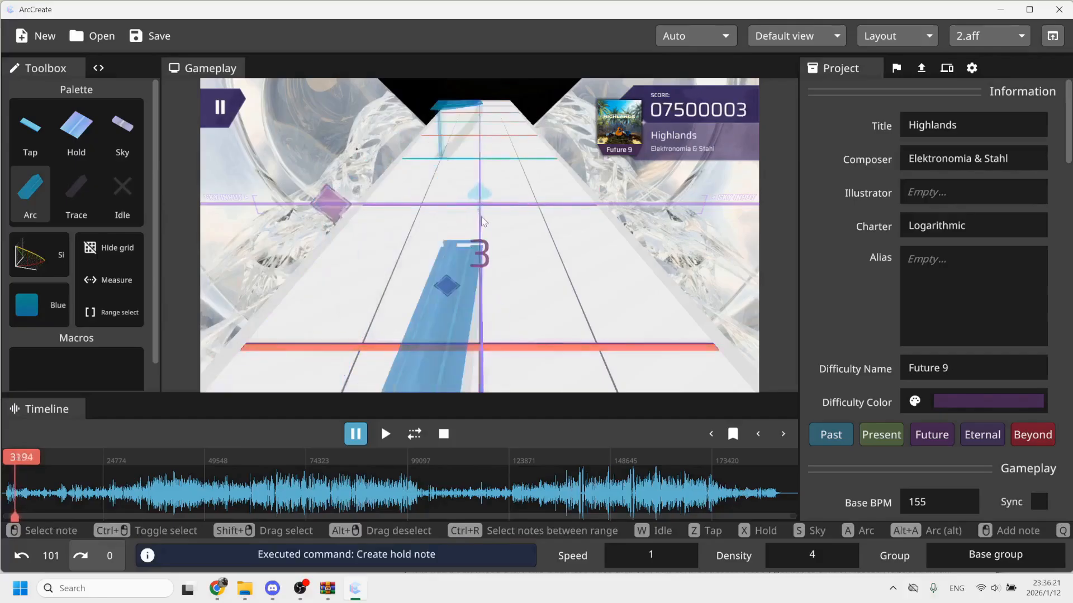
pyautogui.scroll(-3, 471, 178)
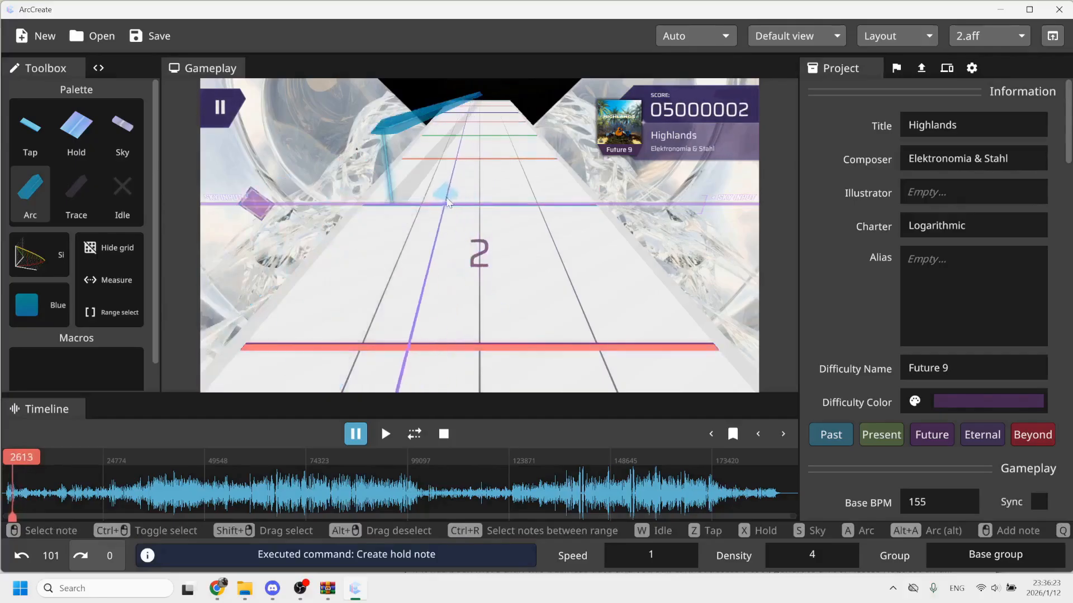
pyautogui.click(114, 187)
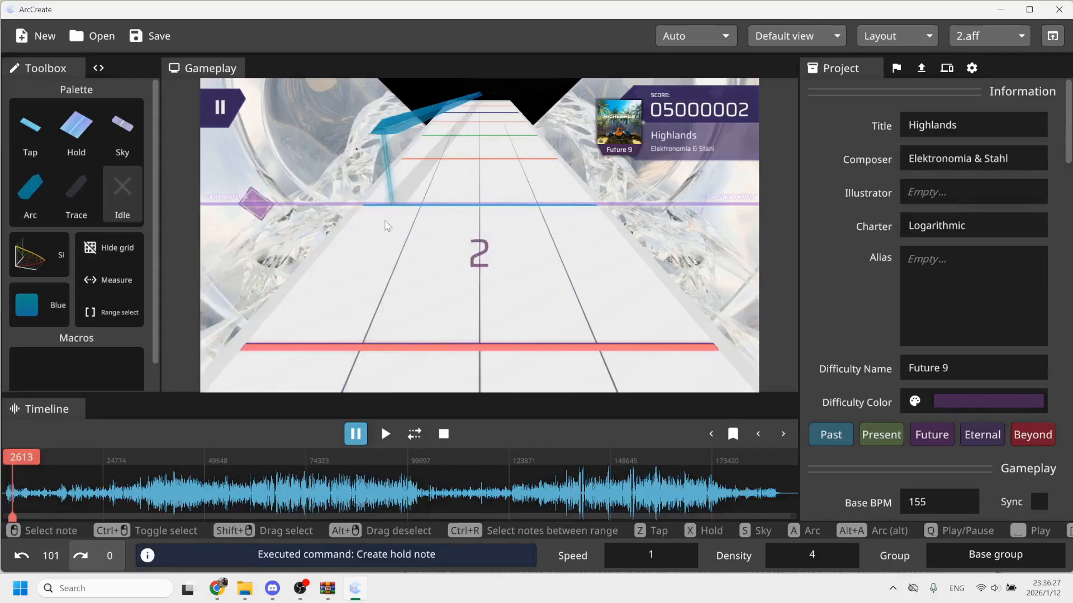
pyautogui.scroll(1, 390, 227)
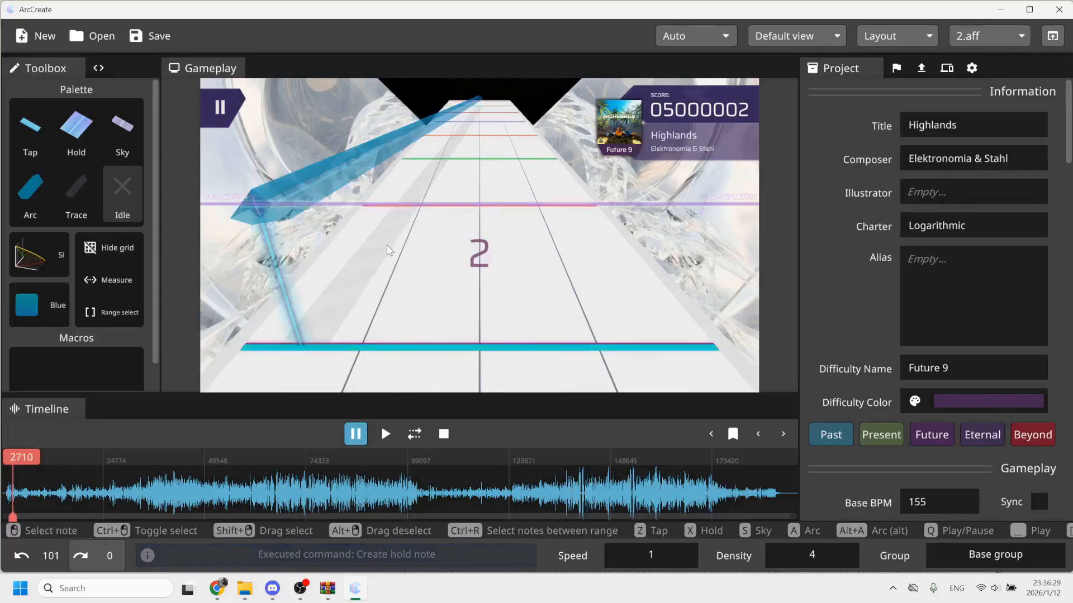
pyautogui.scroll(5, 413, 226)
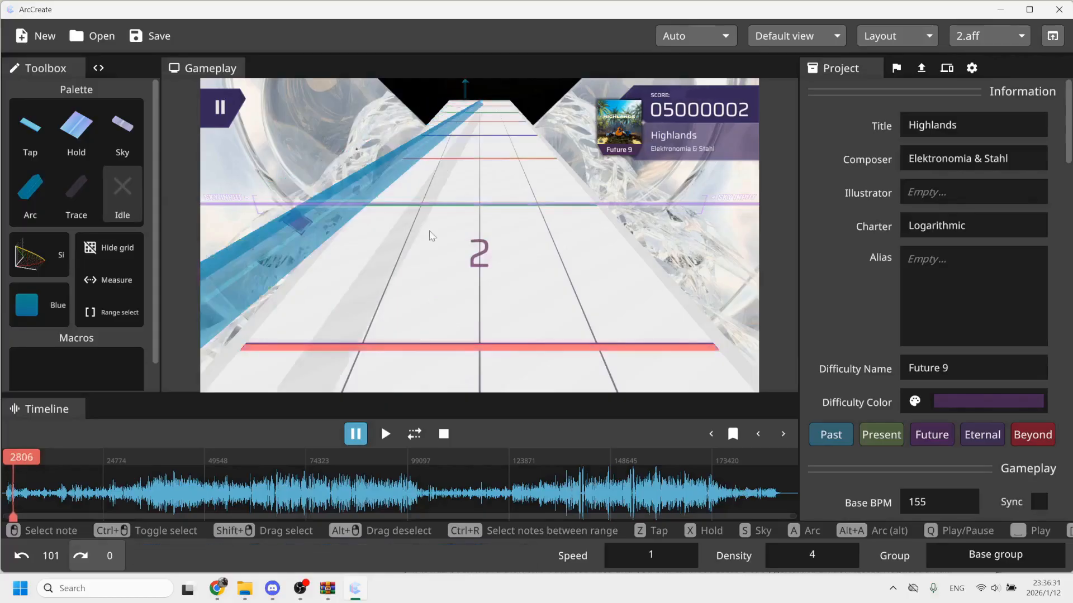
pyautogui.scroll(3, 488, 287)
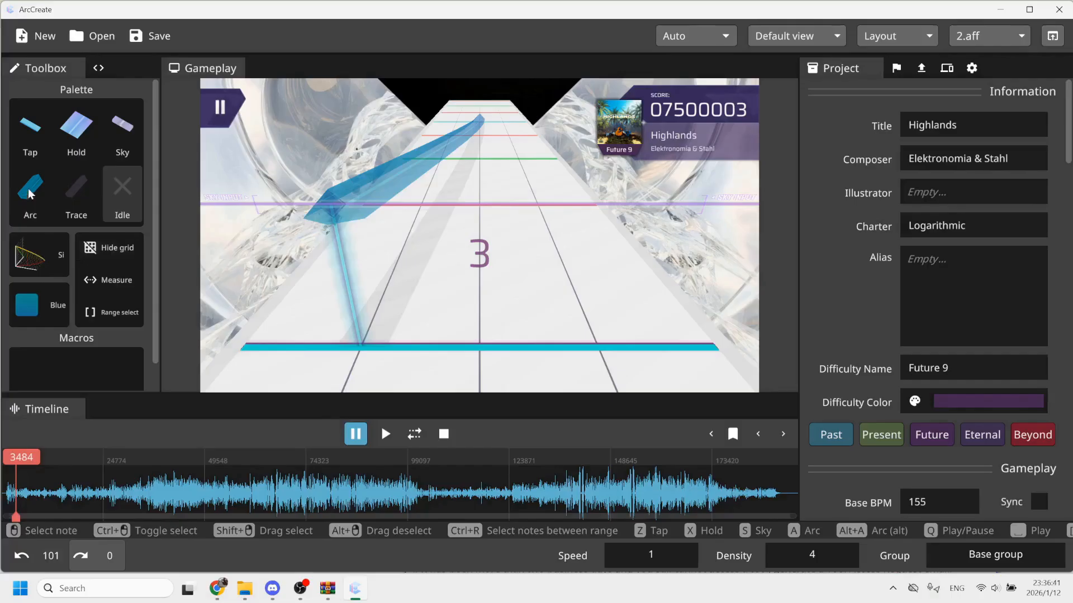
# Create a blue So-type arc starting at timing 3871 and ending at ground height on the track's centre line.
pyautogui.click(40, 255)
pyautogui.click(295, 199)
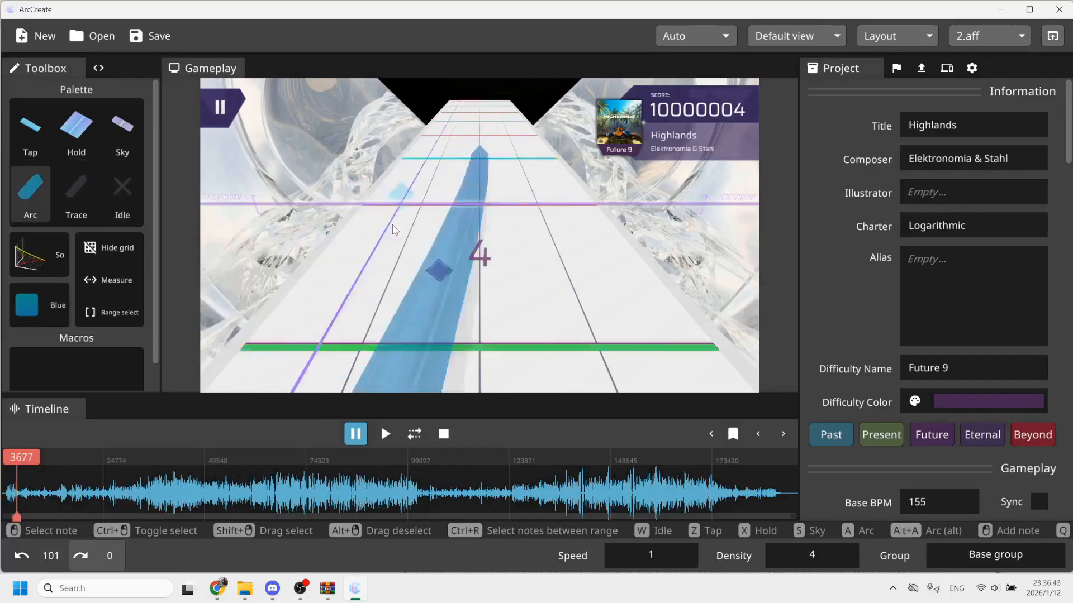
pyautogui.click(416, 203)
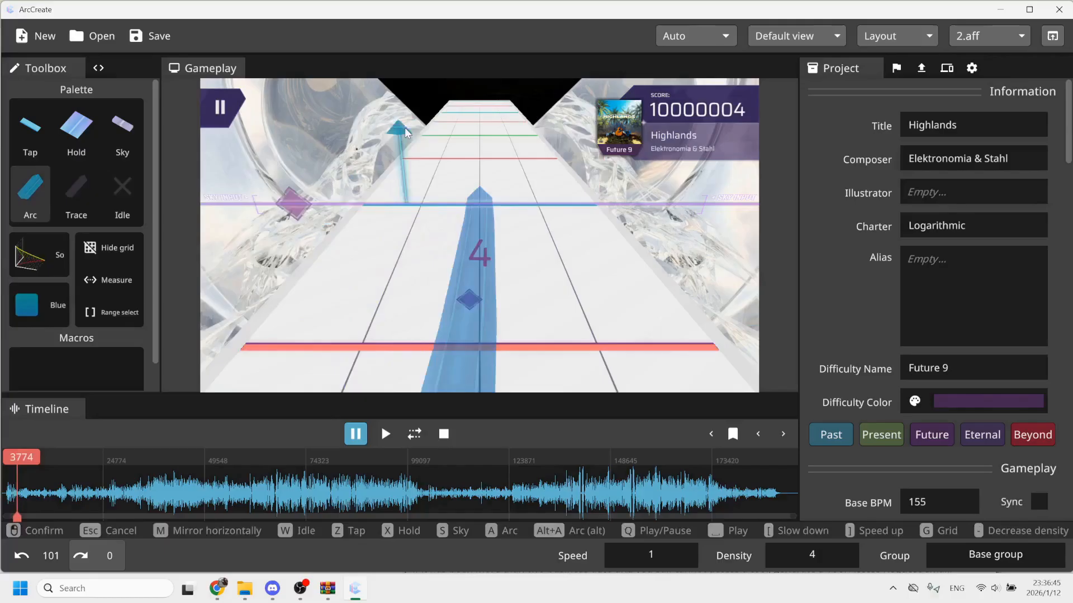
pyautogui.click(482, 139)
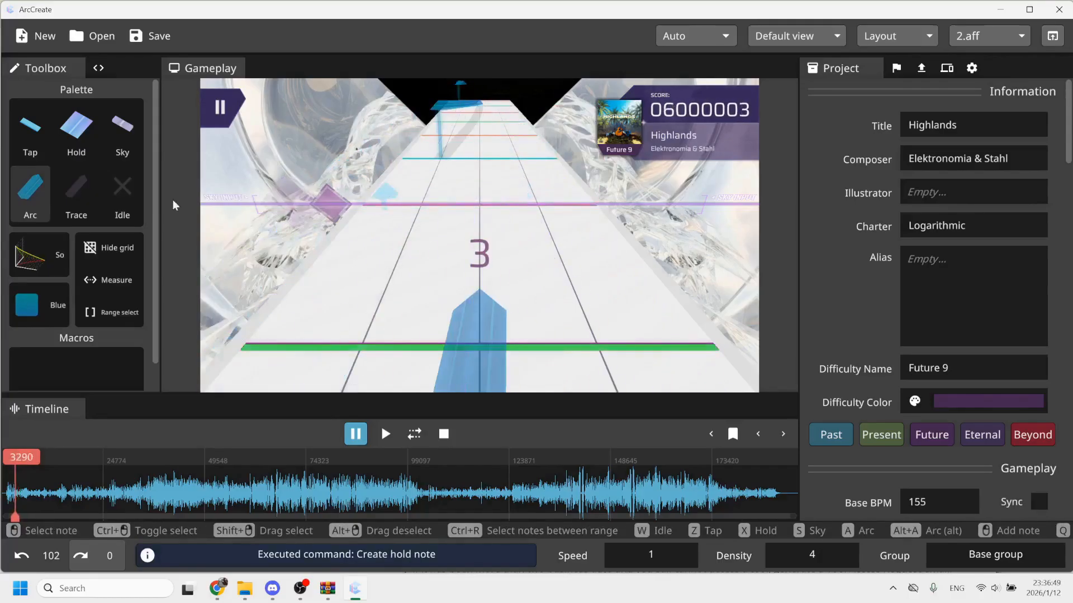
# Review the arc curve types, inspect the properties and shape of the Si-type arc starting at 3484, and deselect it.
pyautogui.click(39, 255)
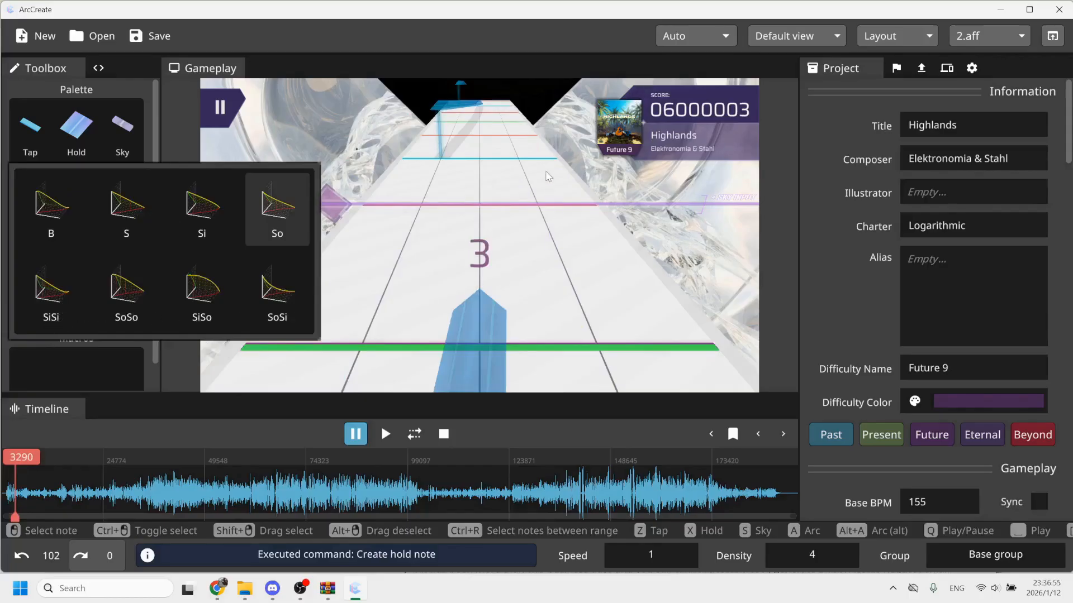
pyautogui.click(525, 175)
pyautogui.scroll(3, 491, 197)
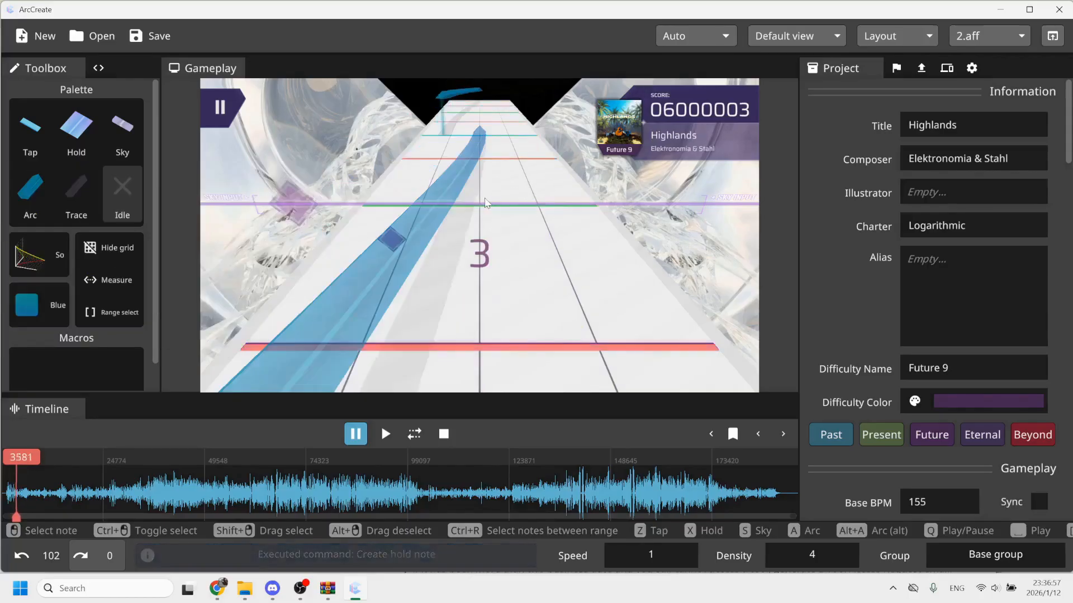
pyautogui.click(469, 180)
pyautogui.scroll(-3, 498, 180)
pyautogui.scroll(2, 462, 170)
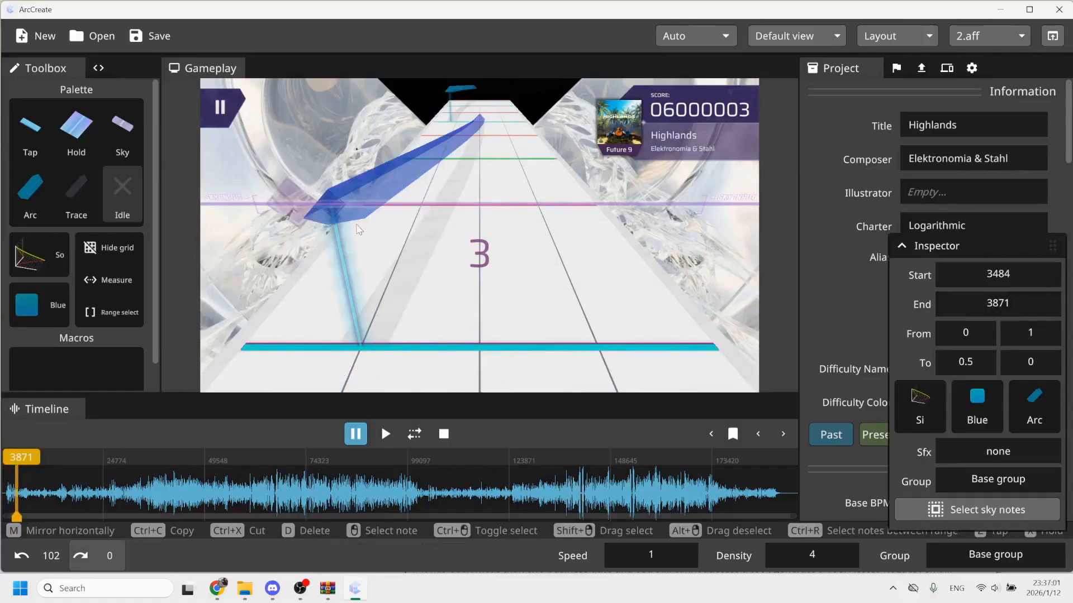
pyautogui.scroll(1, 451, 232)
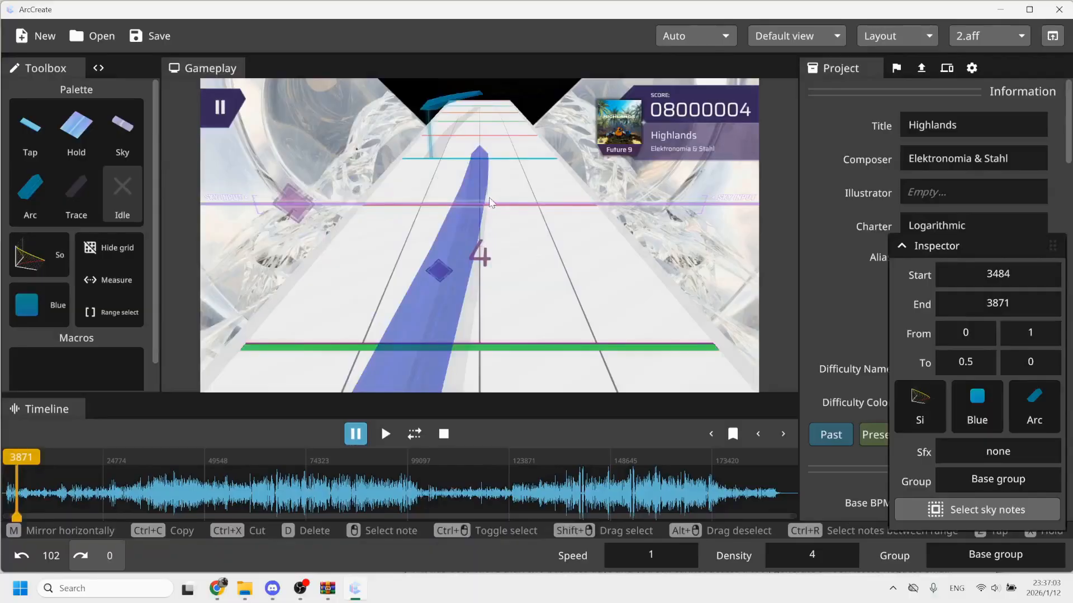
pyautogui.scroll(-1, 483, 224)
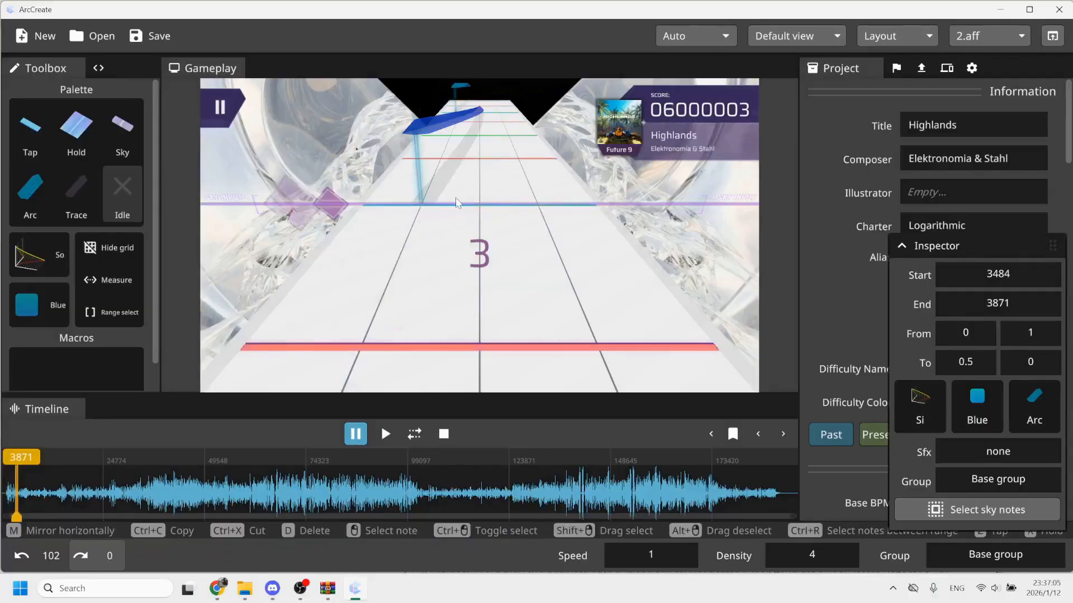
pyautogui.click(469, 215)
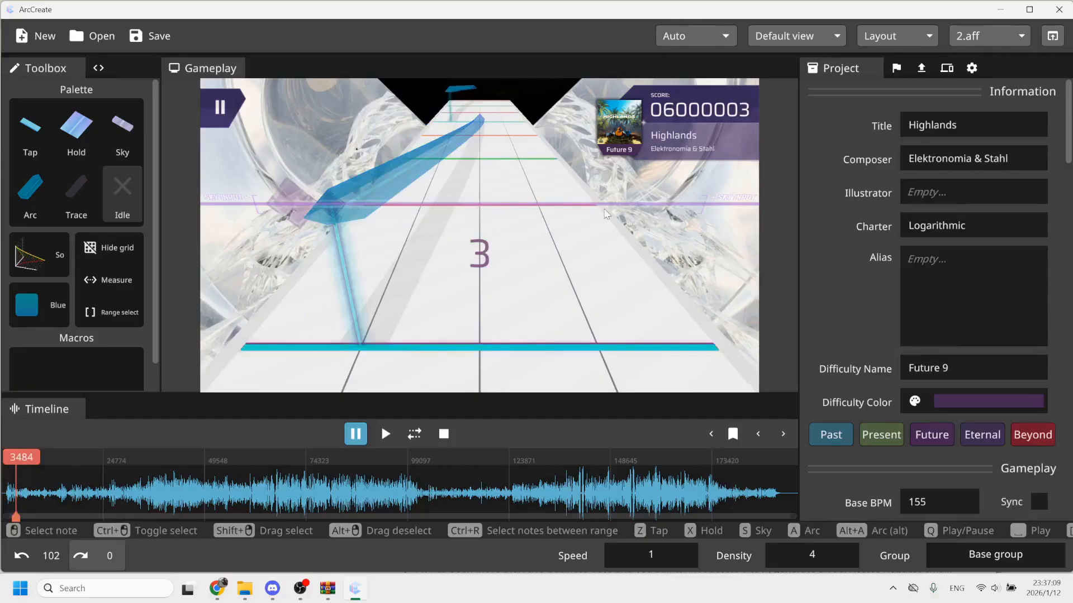
# Compare the shapes of the Si-type and So-type arcs by previewing the chart through to timing 4258.
pyautogui.scroll(1, 514, 272)
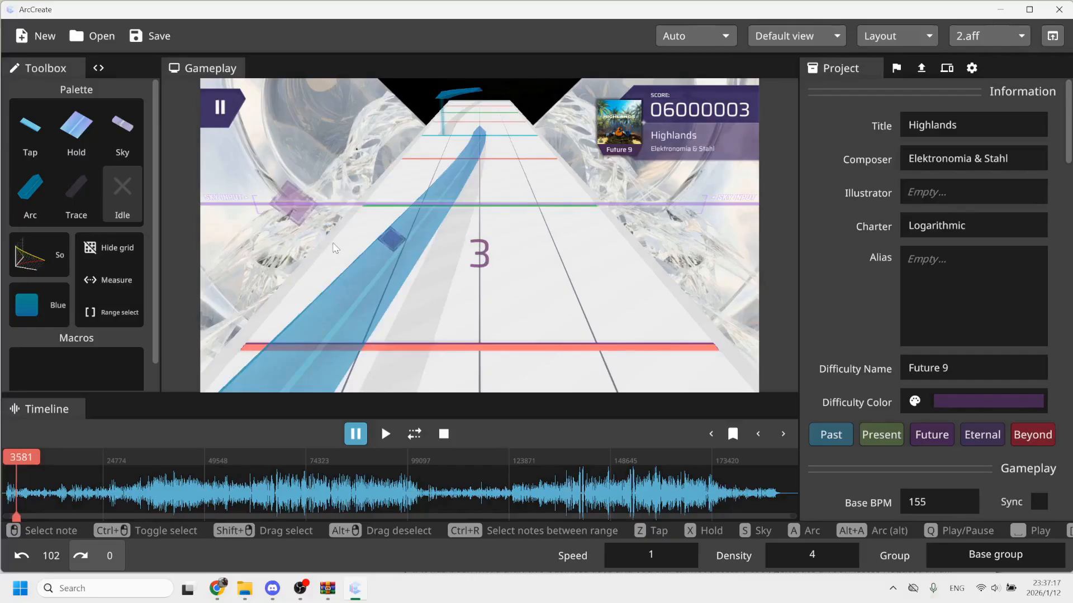
pyautogui.scroll(-1, 475, 251)
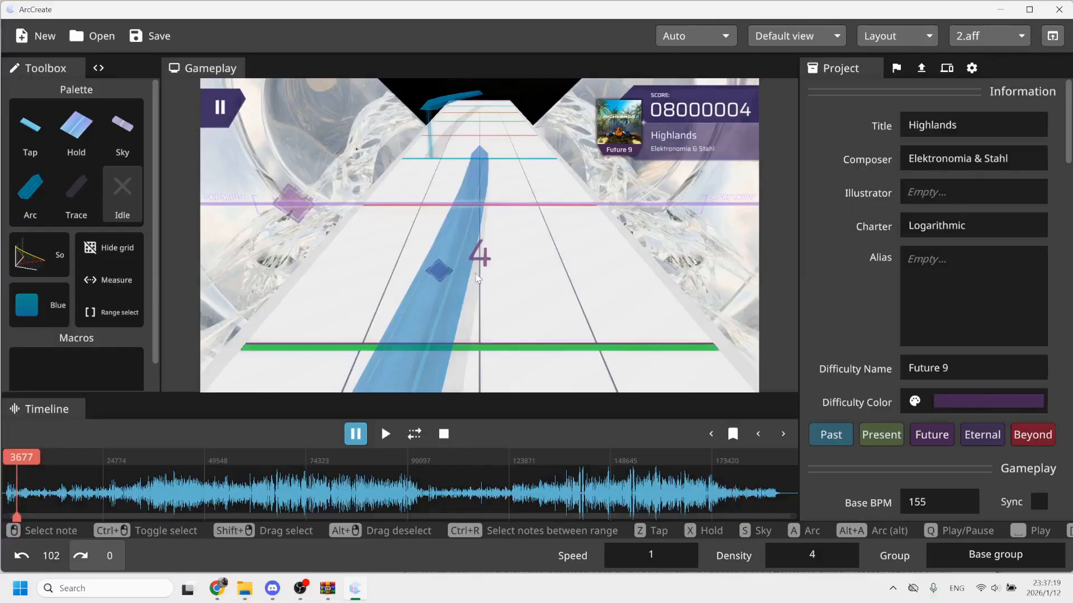
pyautogui.scroll(-1, 475, 279)
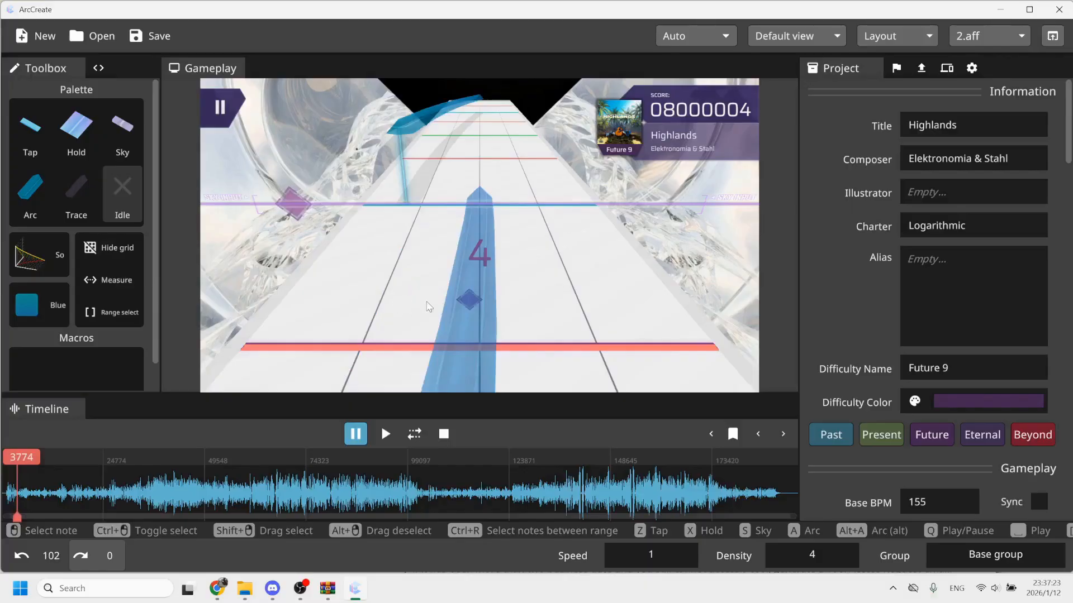
pyautogui.scroll(1, 518, 297)
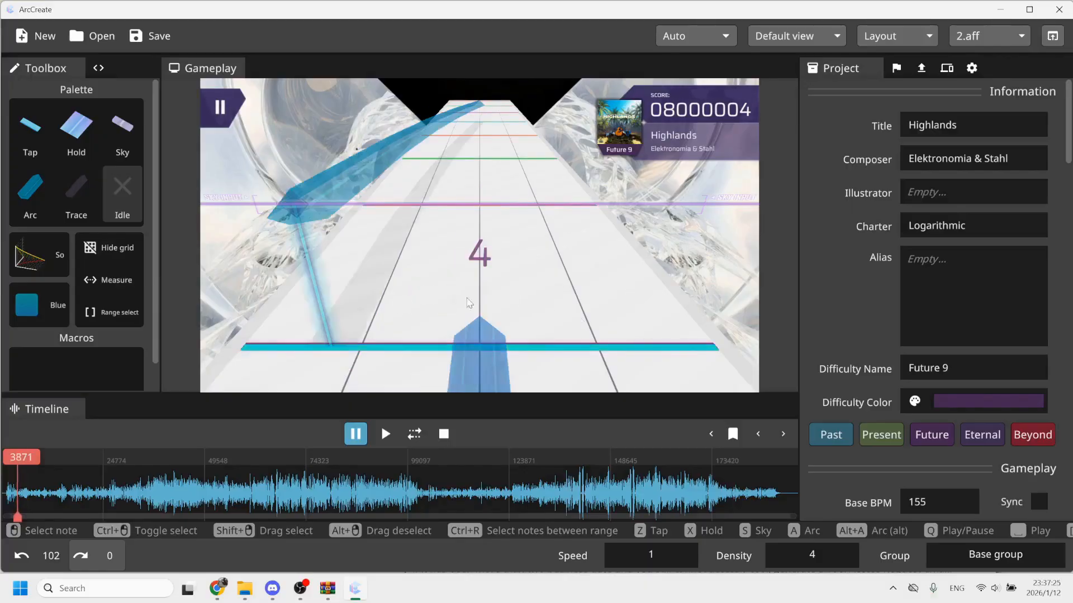
pyautogui.scroll(-6, 519, 277)
pyautogui.scroll(3, 435, 211)
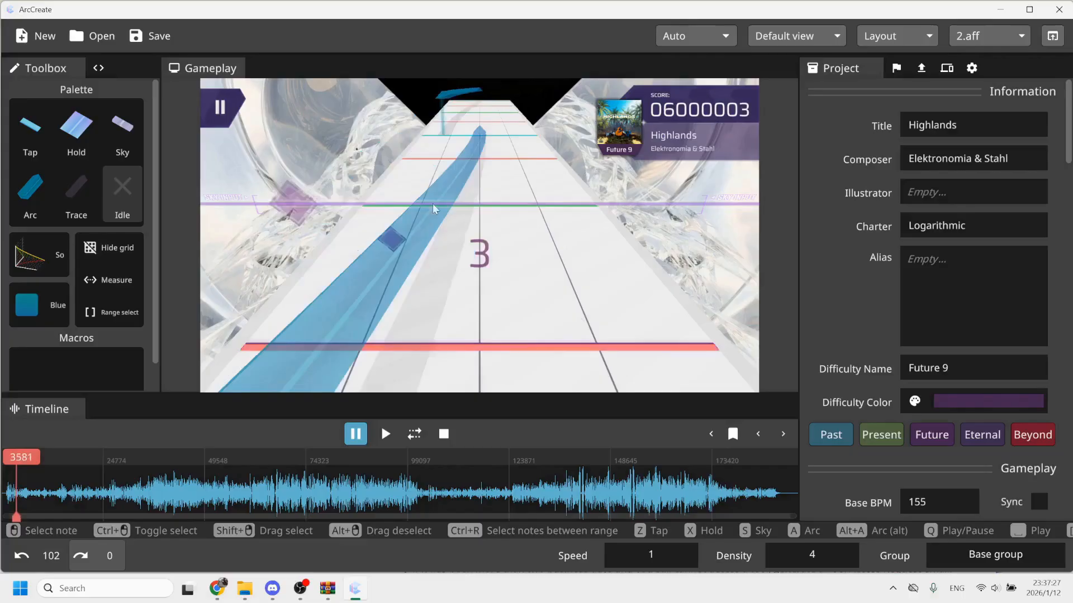
pyautogui.scroll(-1, 447, 280)
pyautogui.scroll(8, 452, 245)
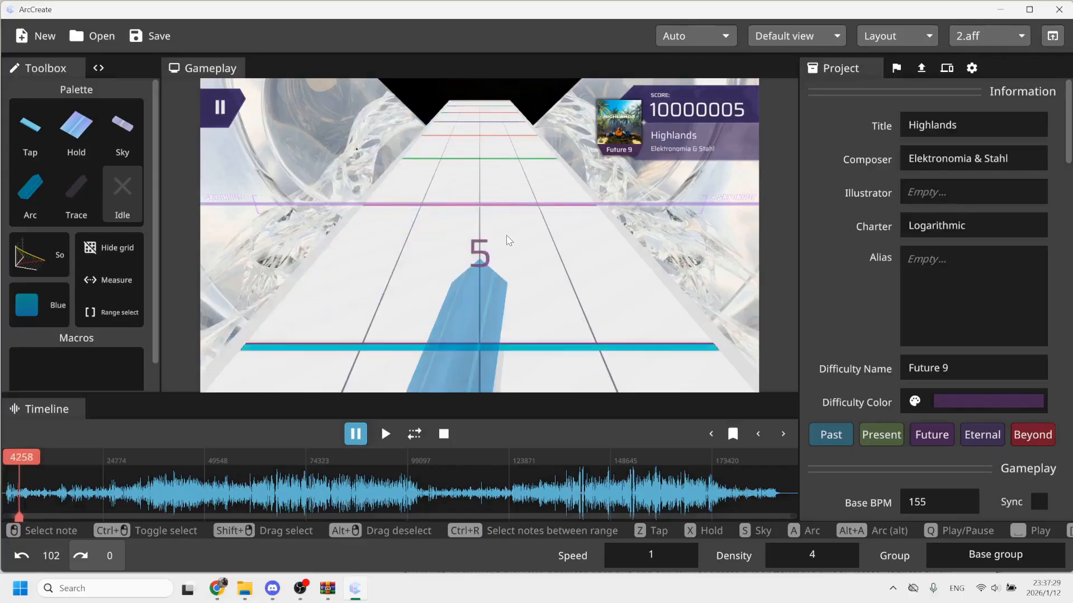
# Create a blue SiSi-type arc starting at timing 4355 and ending at ground height on the track's centre line.
pyautogui.click(44, 275)
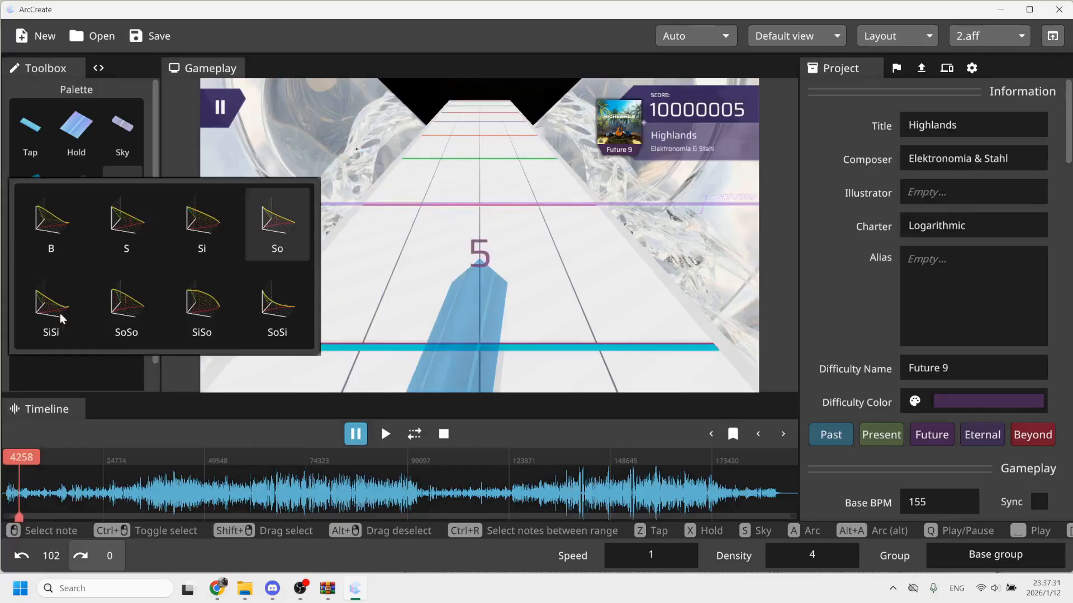
pyautogui.click(51, 328)
pyautogui.click(30, 194)
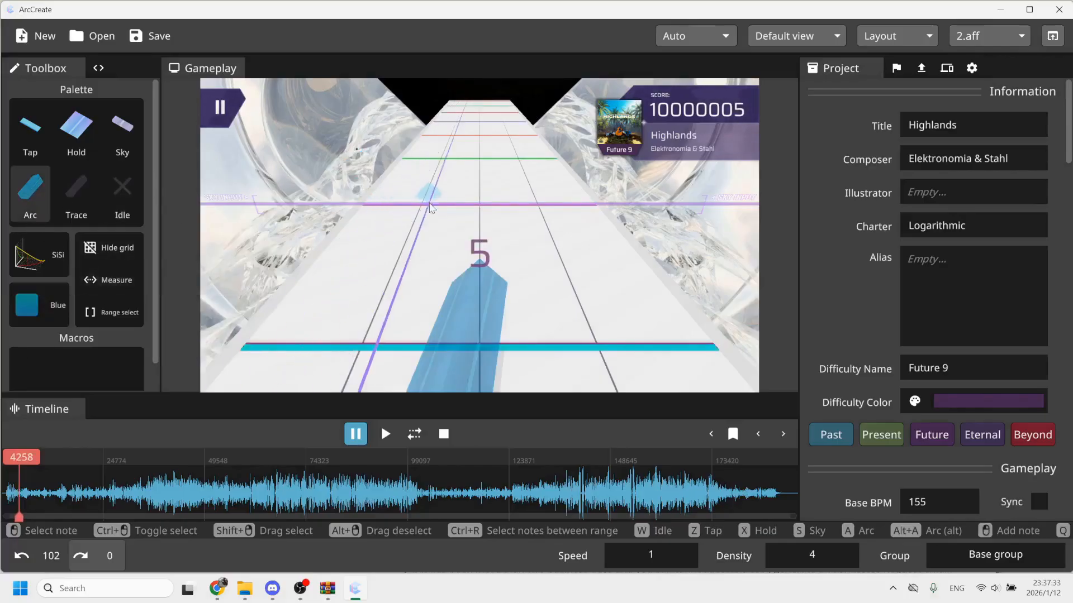
pyautogui.click(419, 136)
pyautogui.scroll(3, 435, 135)
pyautogui.click(483, 134)
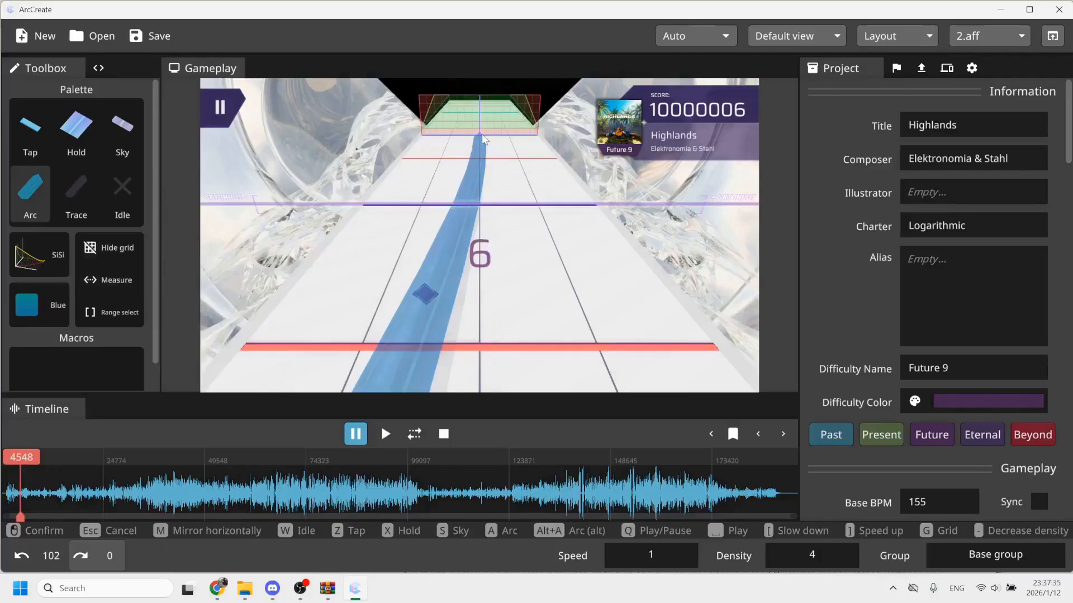
pyautogui.click(481, 134)
# Preview the SiSi-type arc at 4355 and compare it with the earlier arcs back at timing 3581.
pyautogui.scroll(-4, 490, 159)
pyautogui.scroll(2, 461, 198)
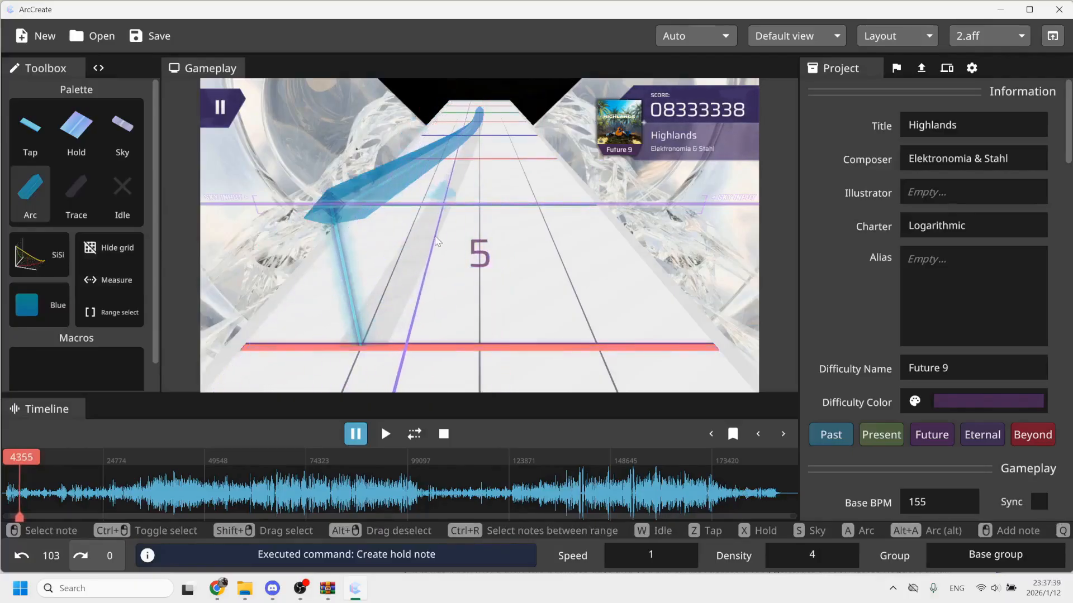
pyautogui.scroll(-5, 428, 217)
pyautogui.scroll(4, 399, 226)
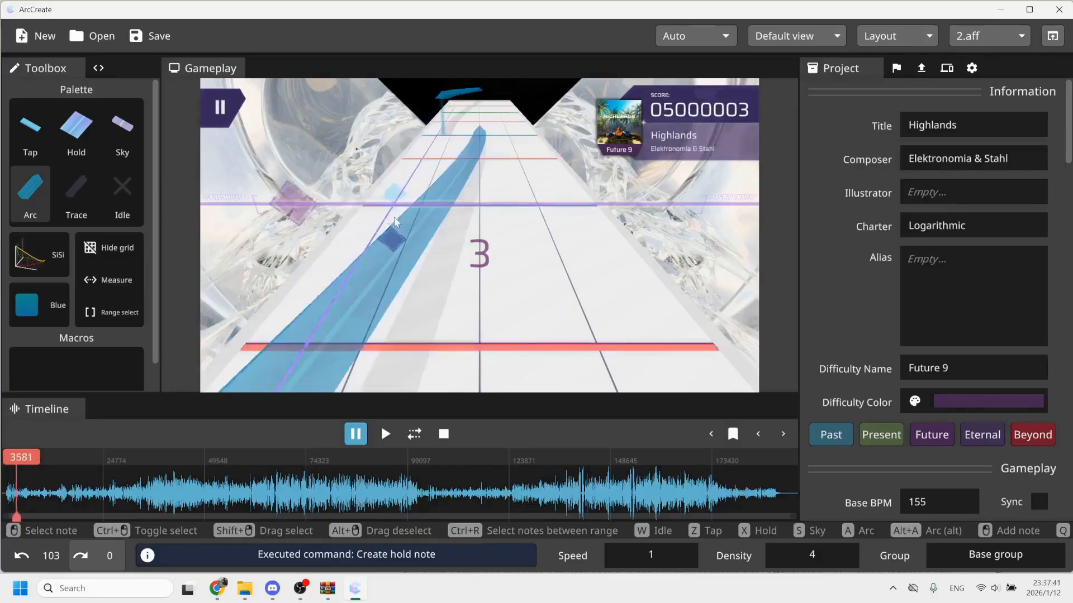
# Create a blue SoSo-type arc starting raised on the track's right side and ending at ground height on the centre line.
pyautogui.scroll(2, 462, 223)
pyautogui.scroll(4, 466, 216)
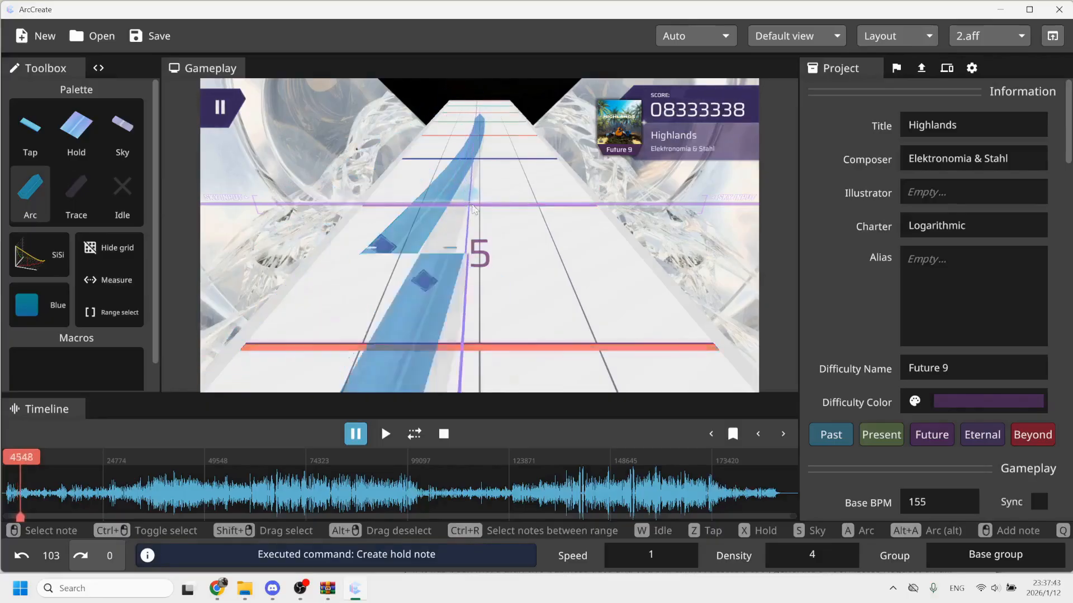
pyautogui.click(53, 247)
pyautogui.click(137, 286)
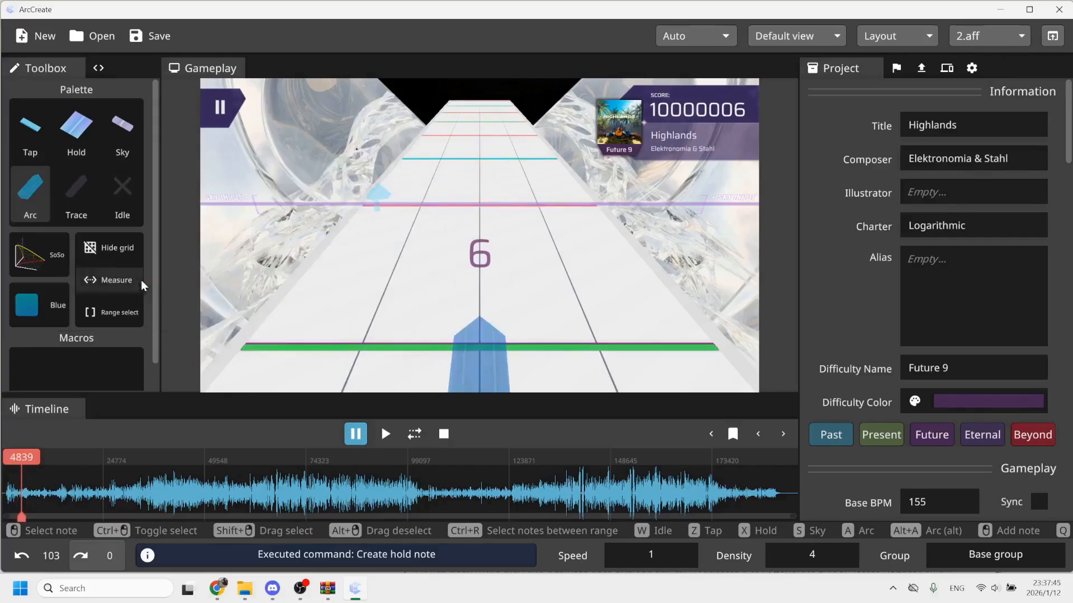
pyautogui.scroll(-1, 528, 195)
pyautogui.click(528, 200)
pyautogui.click(537, 200)
pyautogui.scroll(4, 537, 136)
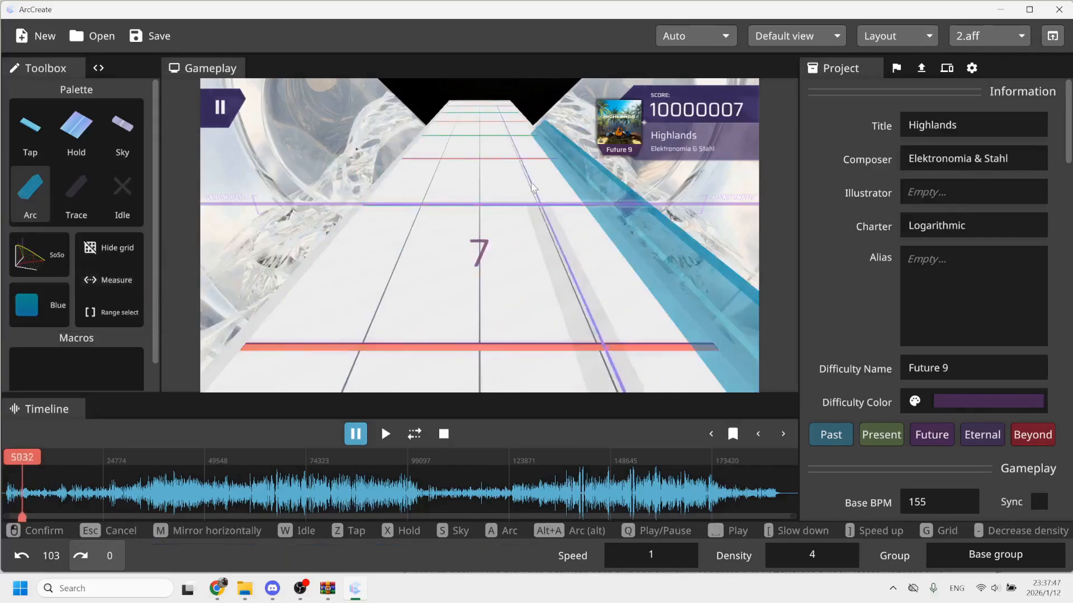
pyautogui.click(477, 136)
pyautogui.click(478, 135)
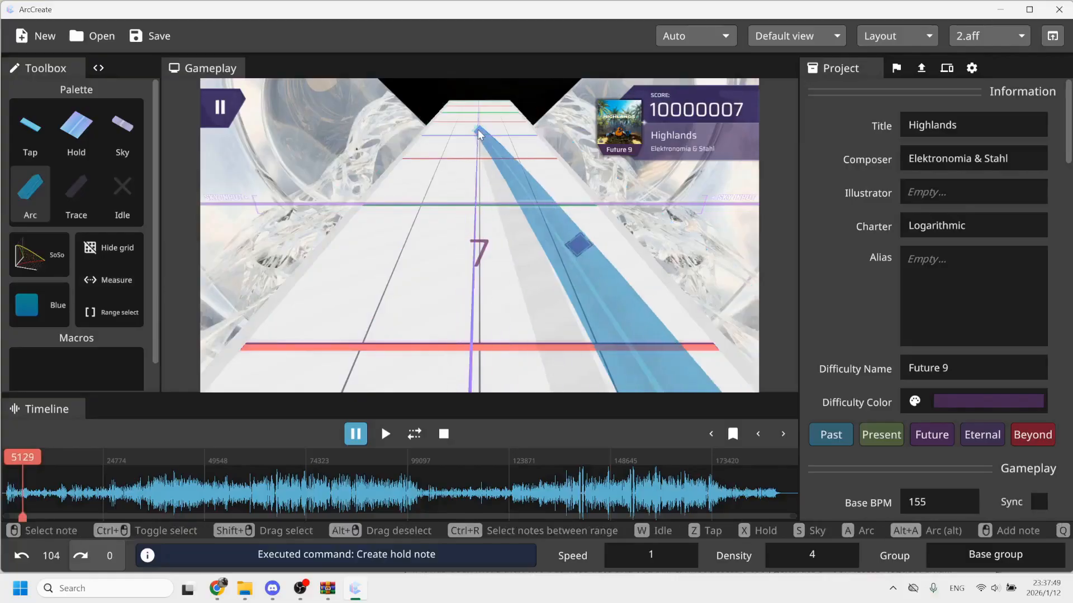
# Review the available arc curve types and select SiSo.
pyautogui.click(43, 258)
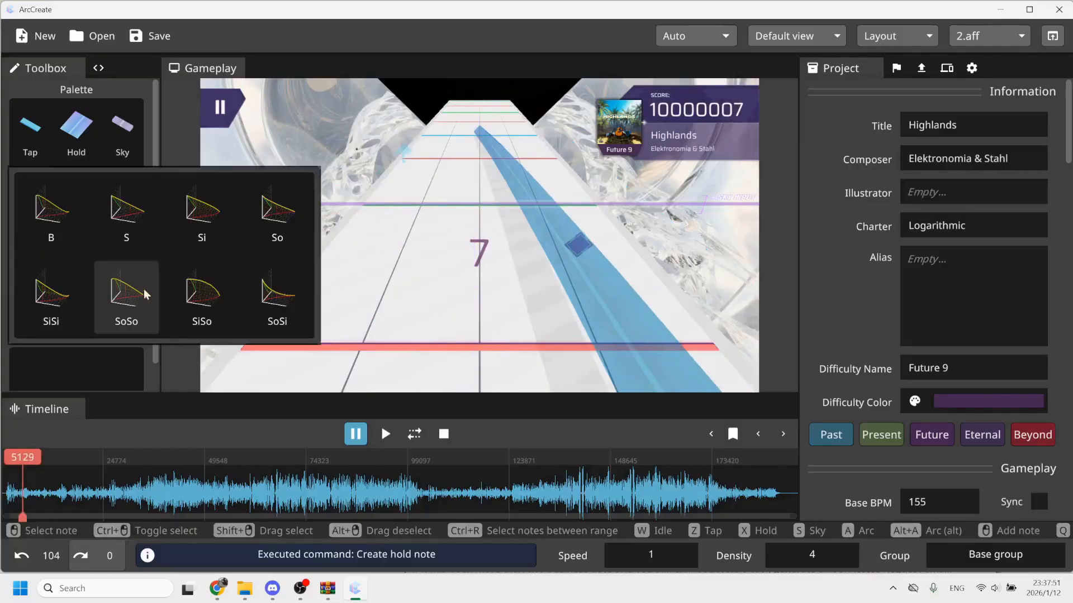
pyautogui.click(212, 41)
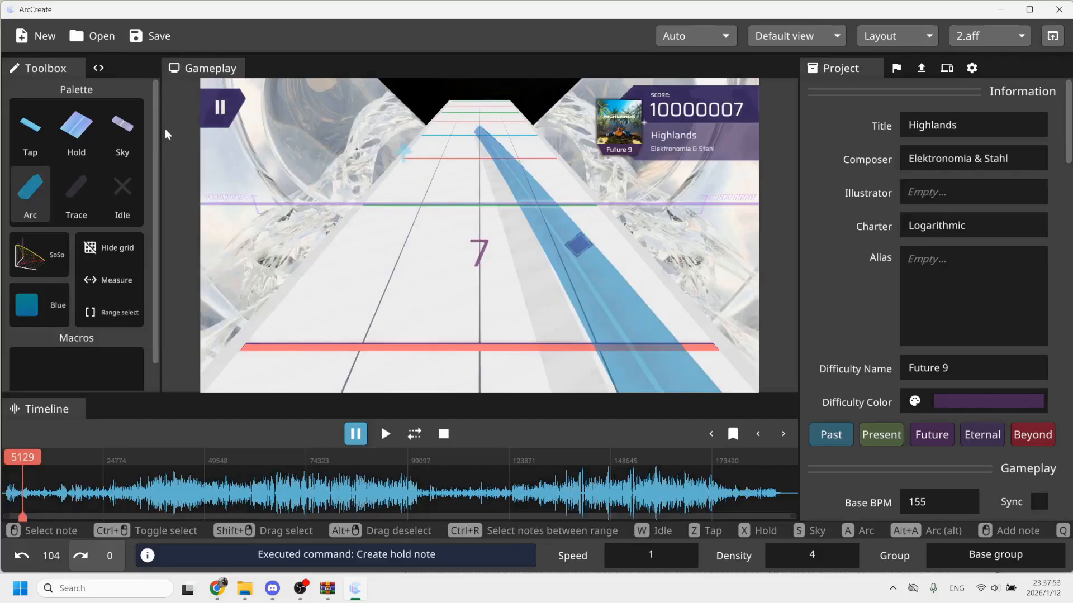
pyautogui.click(55, 258)
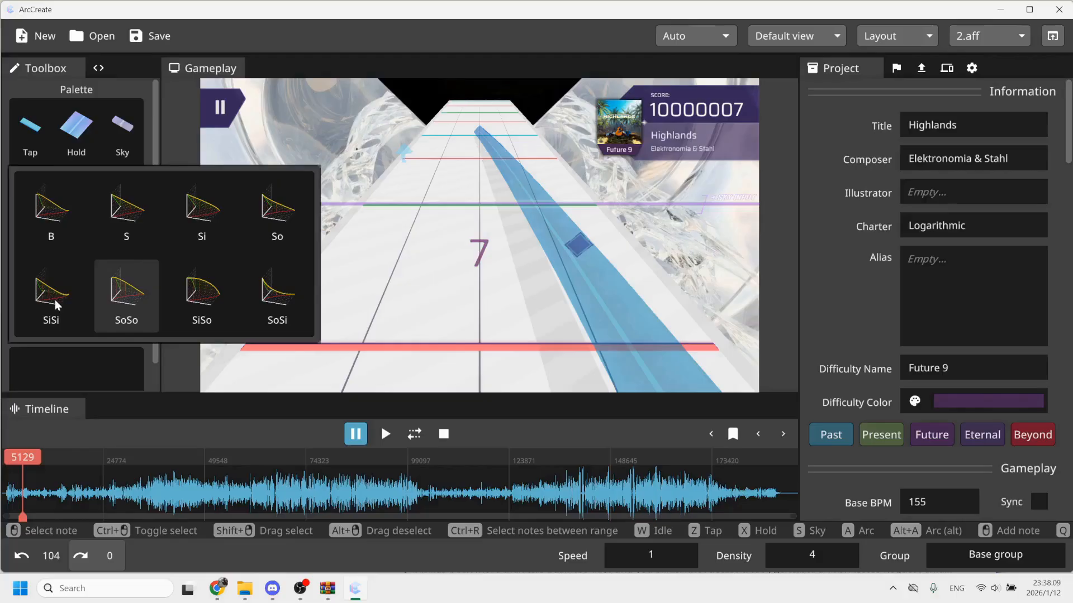
pyautogui.click(187, 301)
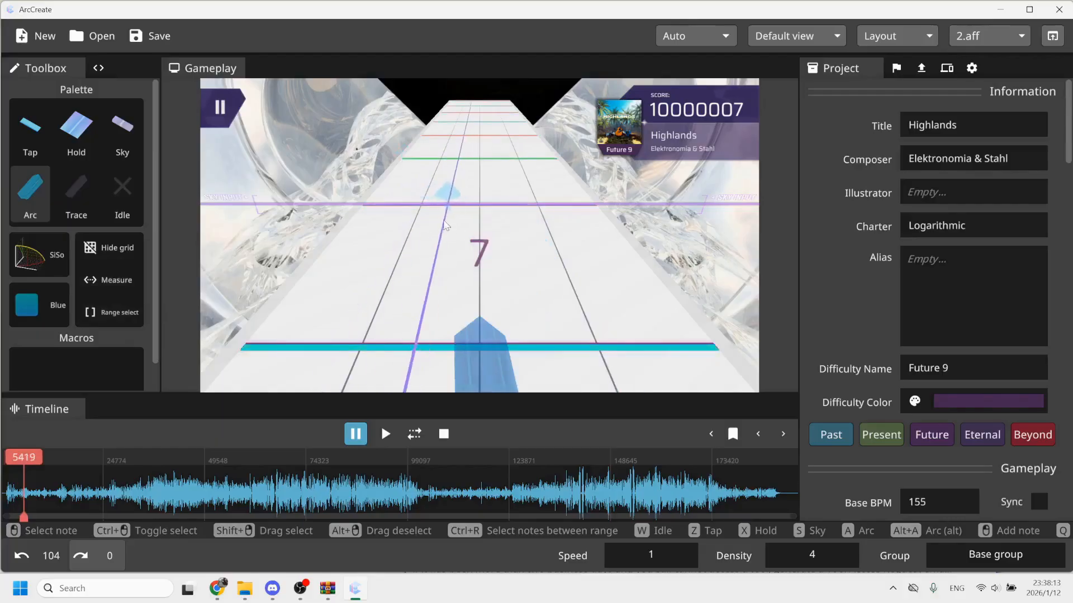
# Create a blue SoSi-type arc starting raised on the track's left side and ending at ground height on the centre line.
pyautogui.click(40, 257)
pyautogui.click(257, 302)
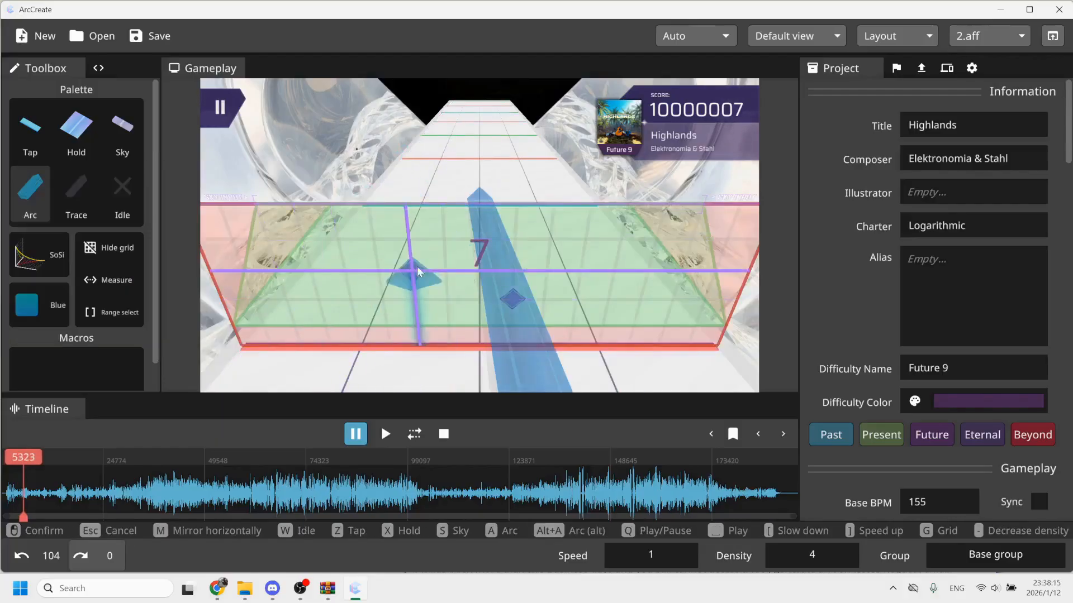
pyautogui.click(334, 206)
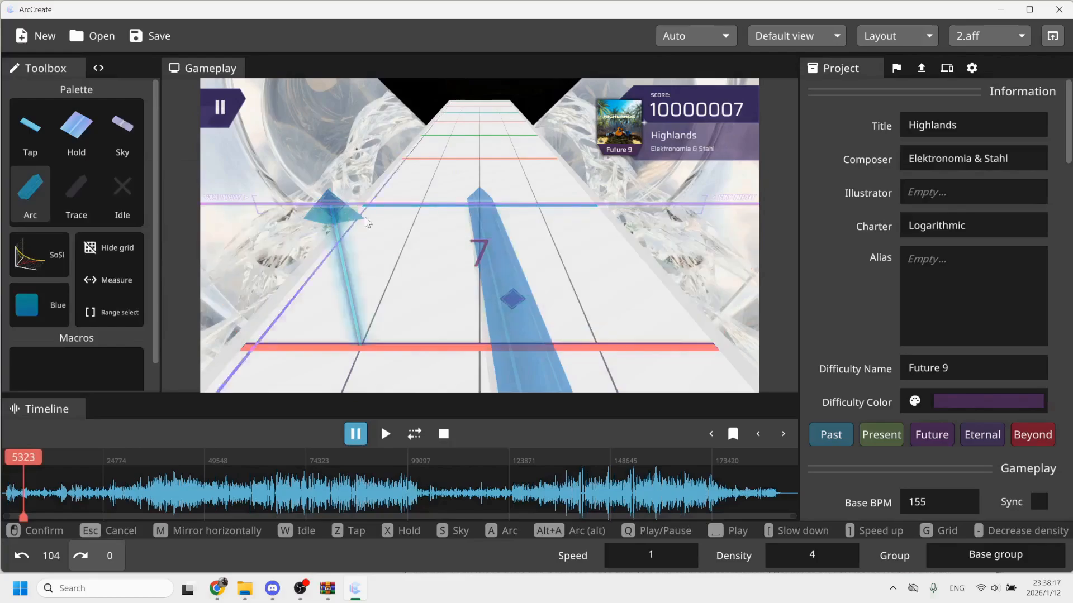
pyautogui.scroll(2, 490, 168)
pyautogui.click(482, 136)
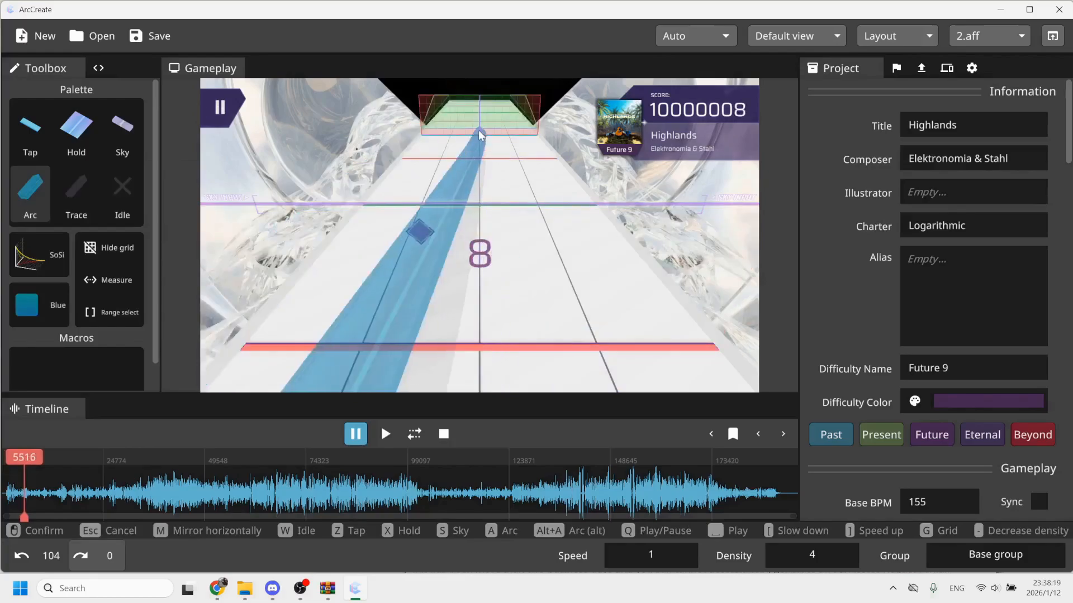
pyautogui.click(480, 133)
# Preview the SoSi-type arc and compare its shape with the preceding SoSo-type arc, finishing in Idle mode at timing 5516.
pyautogui.scroll(-4, 478, 173)
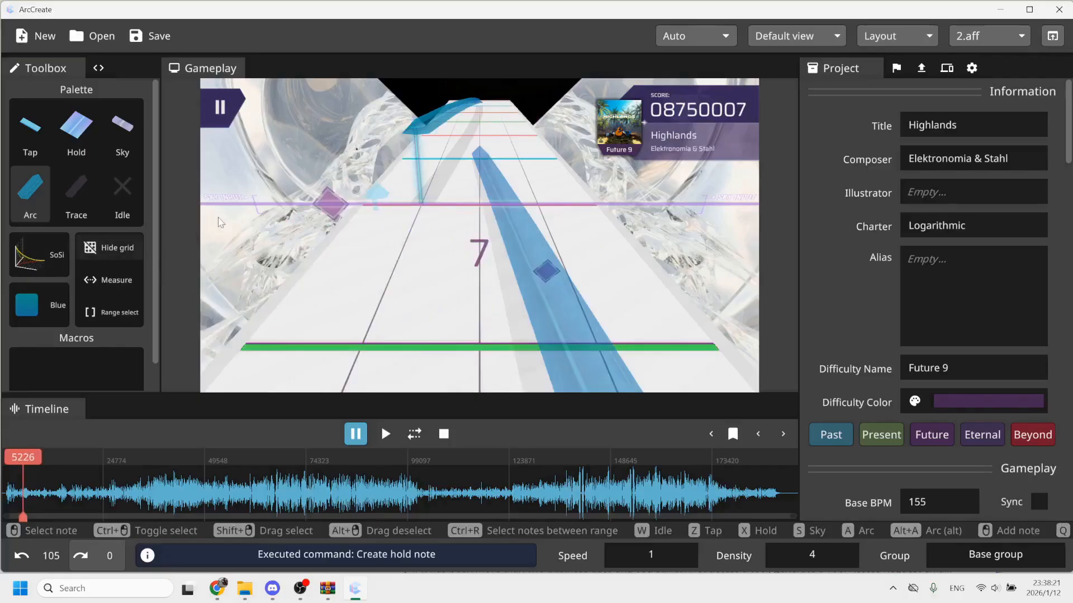
pyautogui.scroll(1, 443, 194)
pyautogui.scroll(-4, 443, 194)
pyautogui.scroll(4, 447, 196)
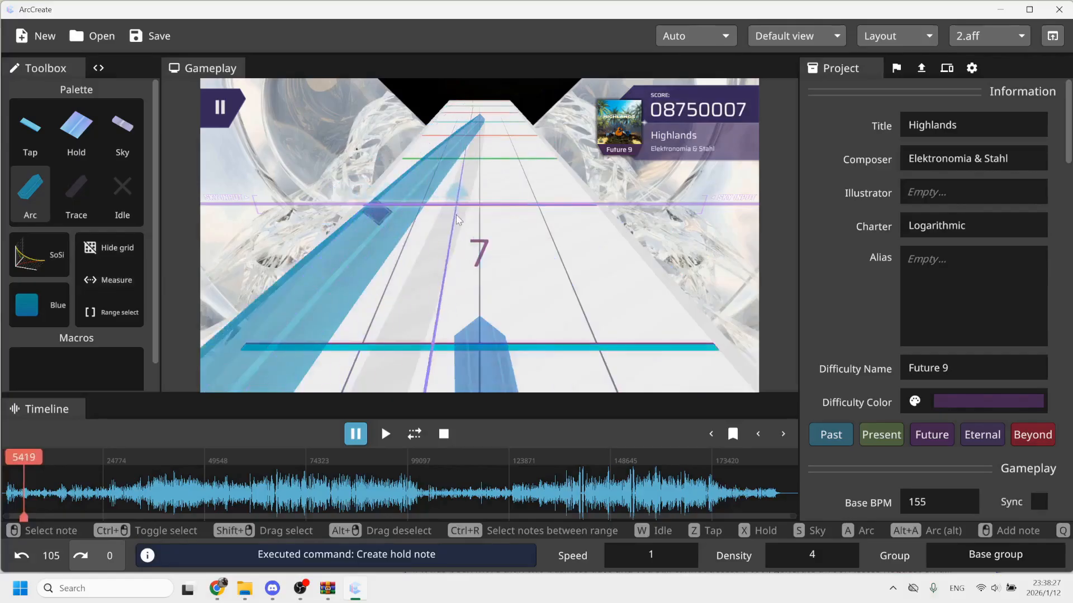
pyautogui.scroll(4, 479, 205)
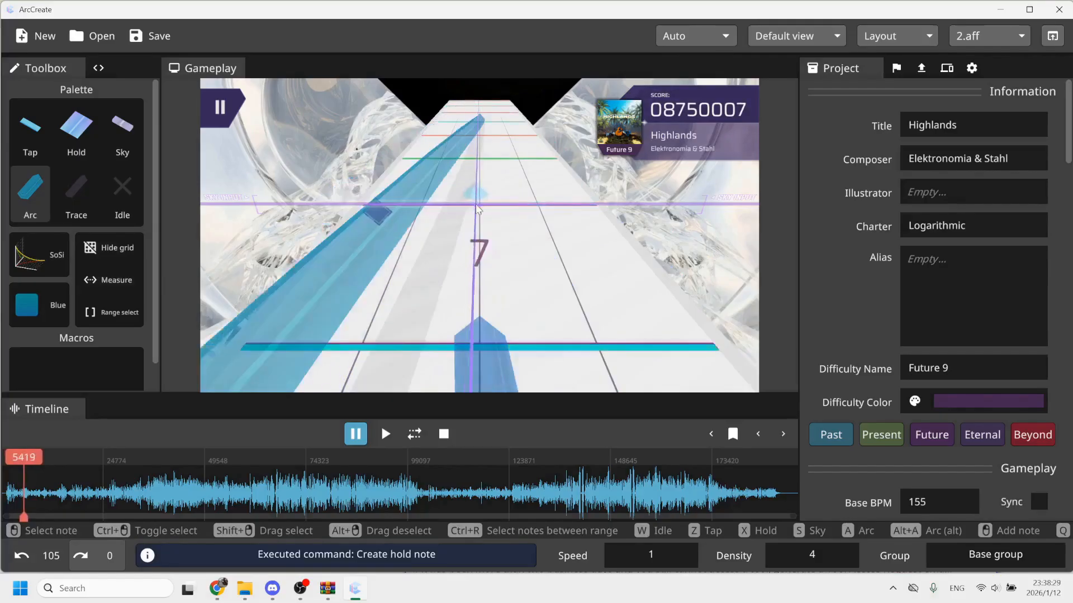
pyautogui.click(118, 192)
pyautogui.scroll(-2, 486, 196)
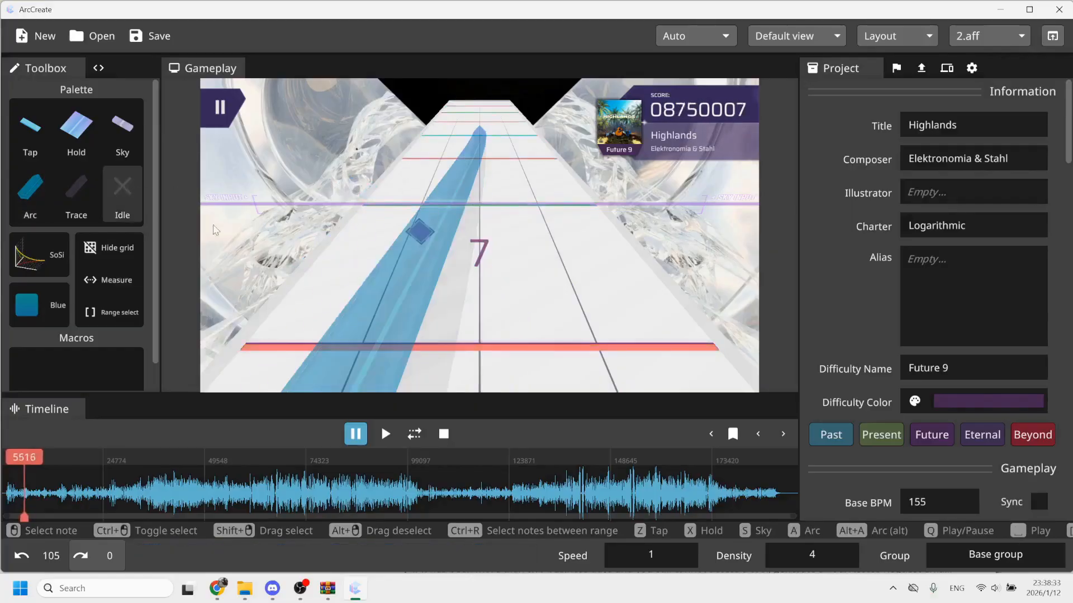
# Create a blue B-type arc from a raised point on the left side to ground level on the lane line right of centre.
pyautogui.click(40, 255)
pyautogui.click(66, 213)
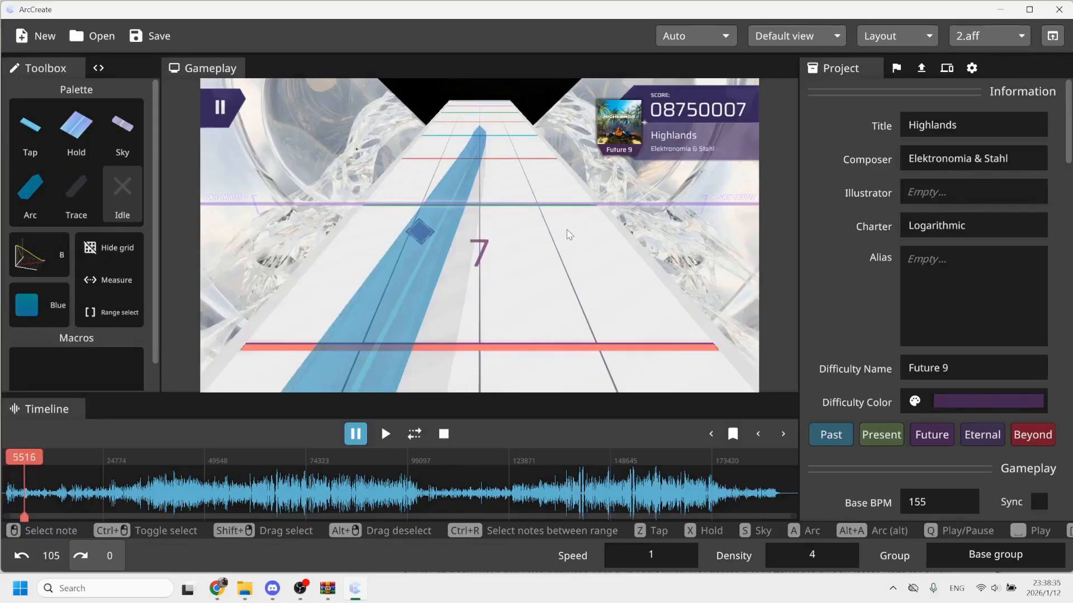
pyautogui.scroll(2, 588, 222)
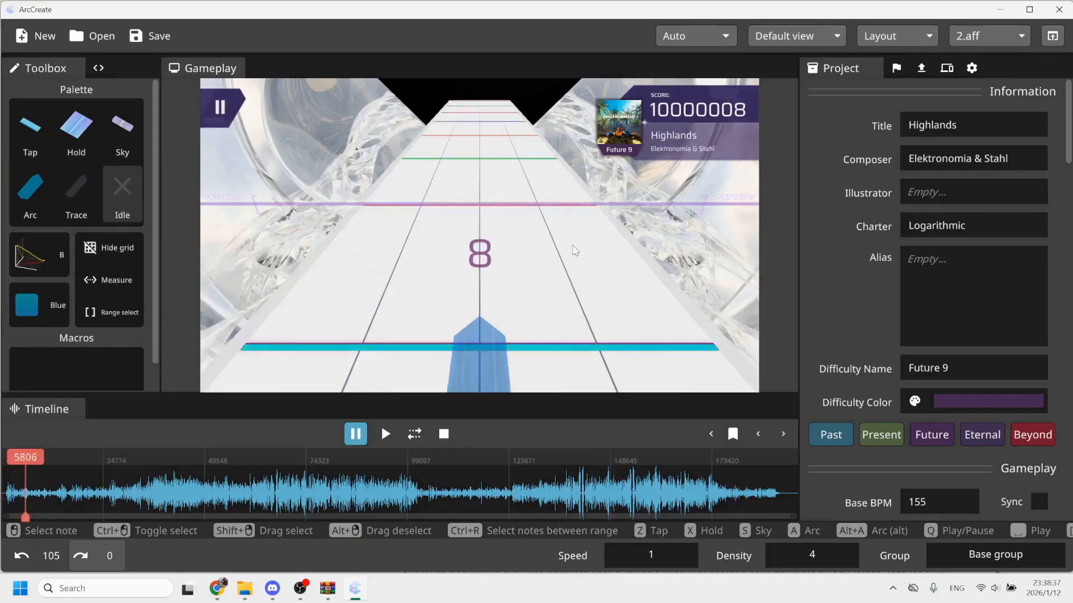
pyautogui.click(30, 193)
pyautogui.click(433, 210)
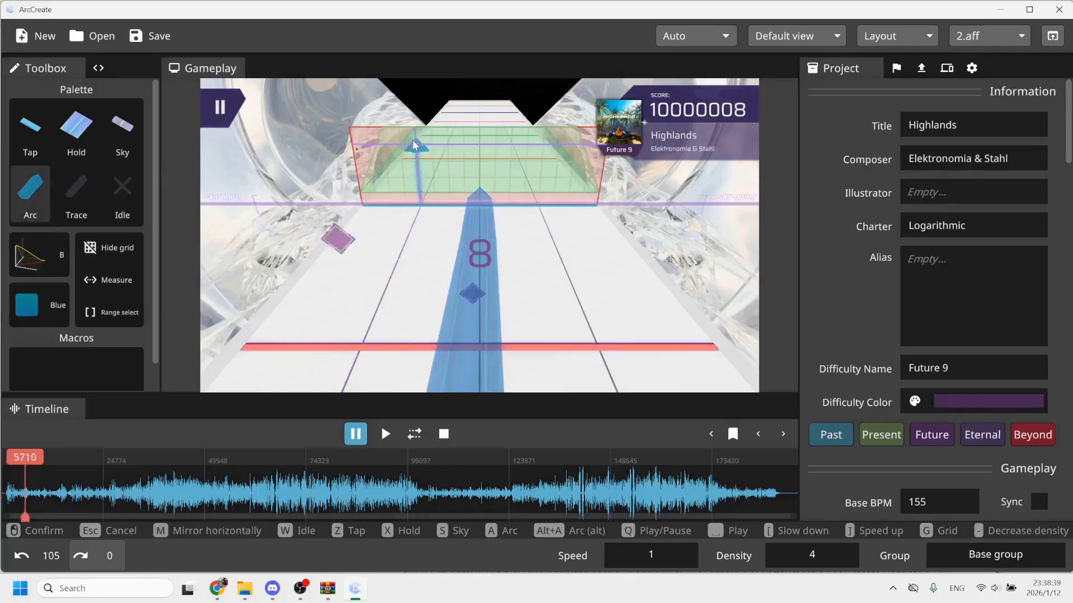
pyautogui.scroll(2, 503, 214)
pyautogui.scroll(-3, 516, 214)
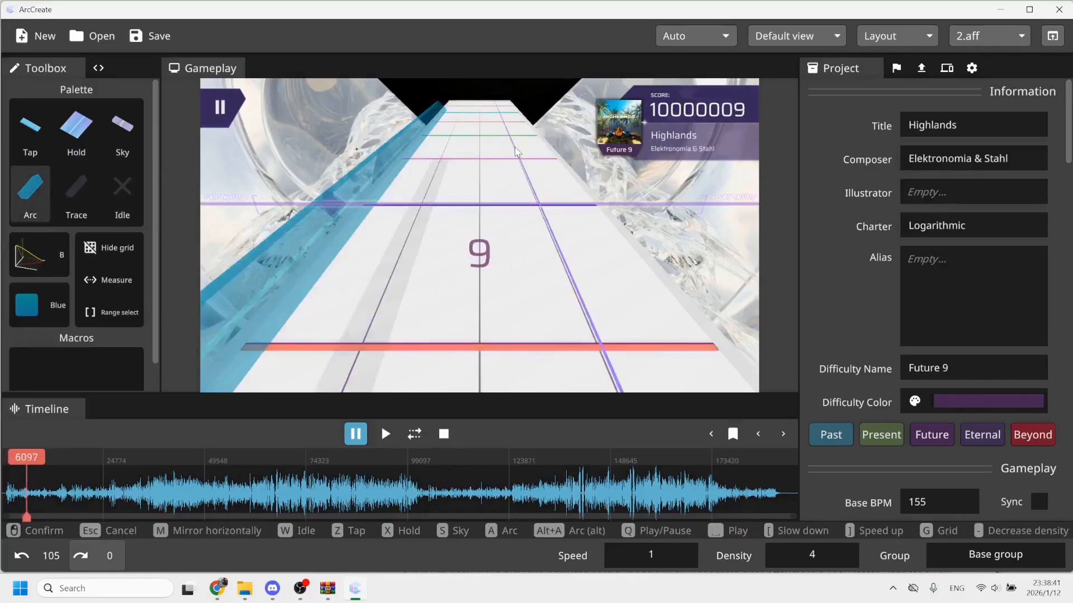
pyautogui.click(507, 183)
pyautogui.scroll(2, 370, 186)
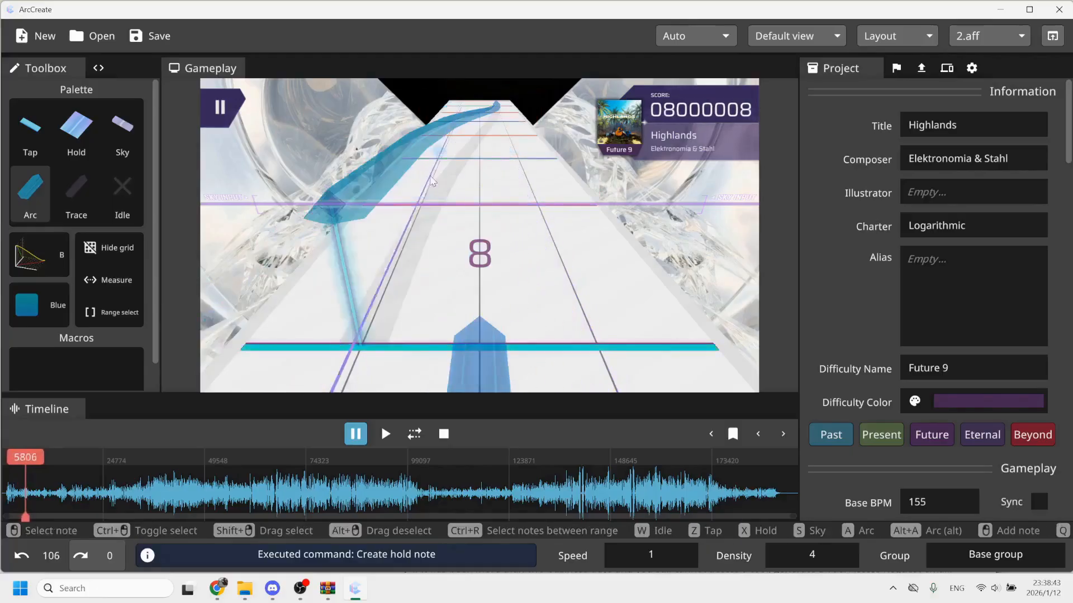
# Switch to Idle mode and preview the B-type arc's curve between timings 5710 and 6290.
pyautogui.click(109, 191)
pyautogui.scroll(-2, 489, 183)
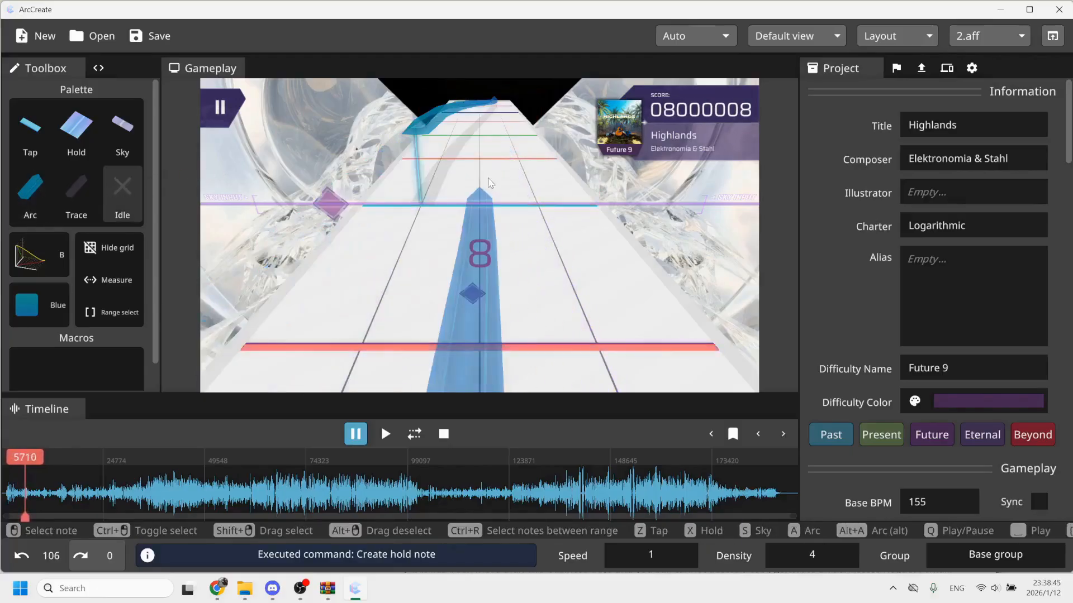
pyautogui.scroll(2, 500, 241)
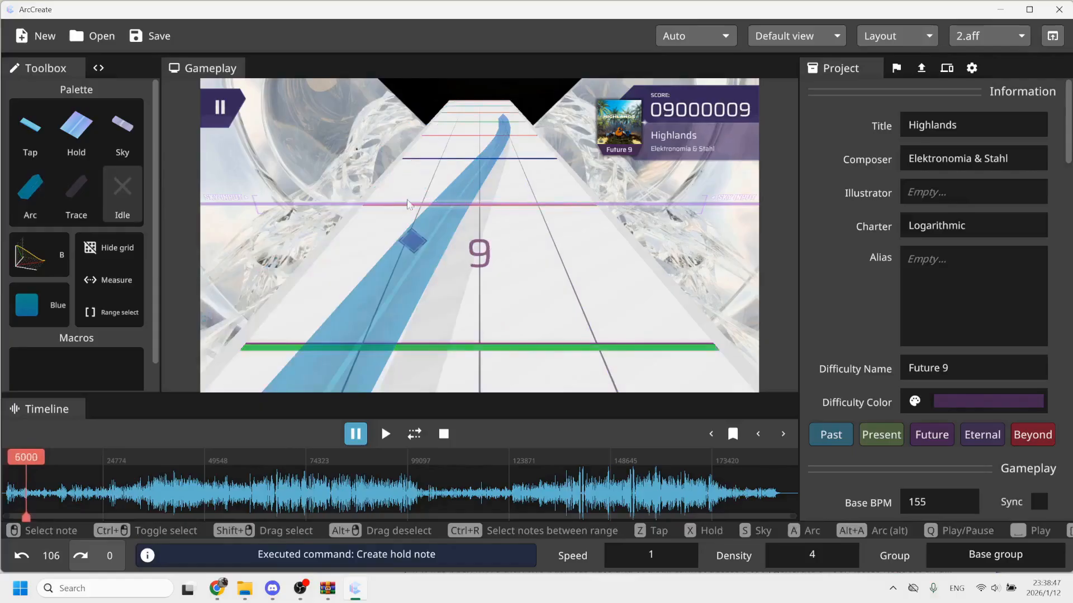
pyautogui.scroll(-2, 520, 190)
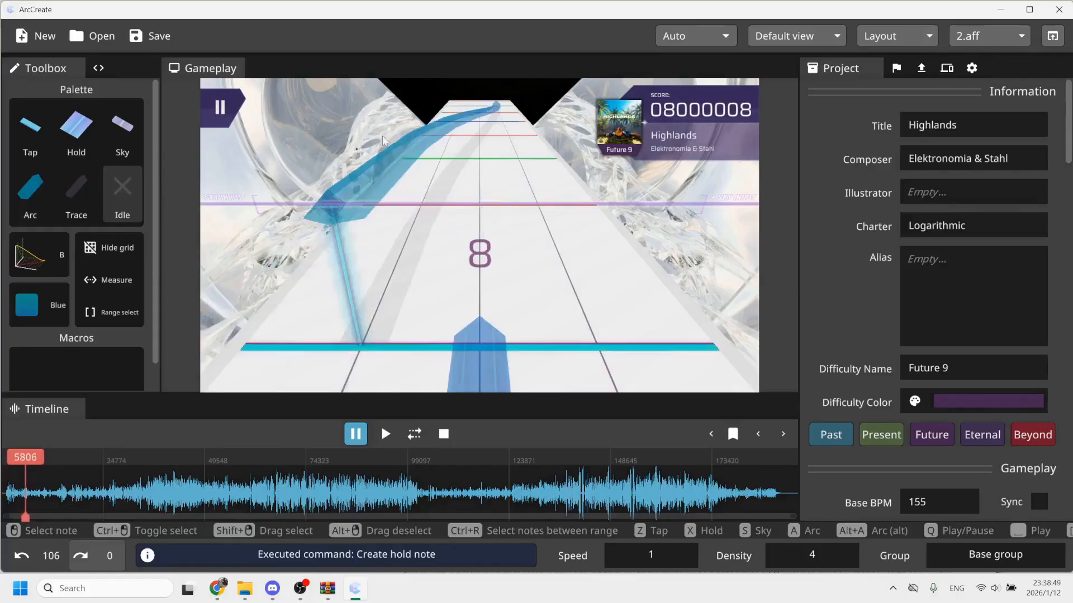
pyautogui.scroll(3, 528, 225)
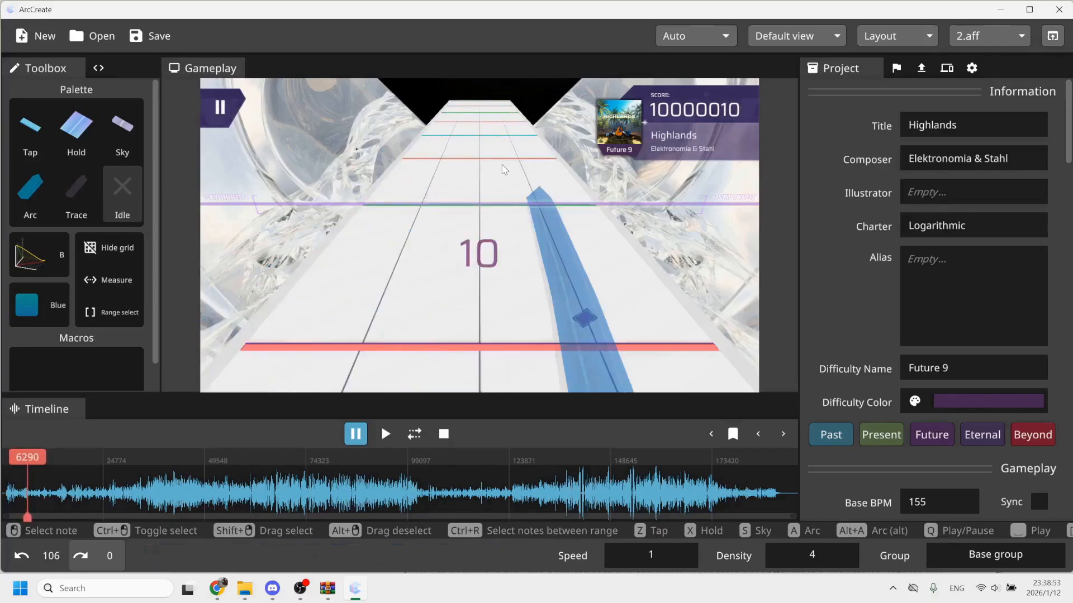
pyautogui.scroll(-4, 476, 197)
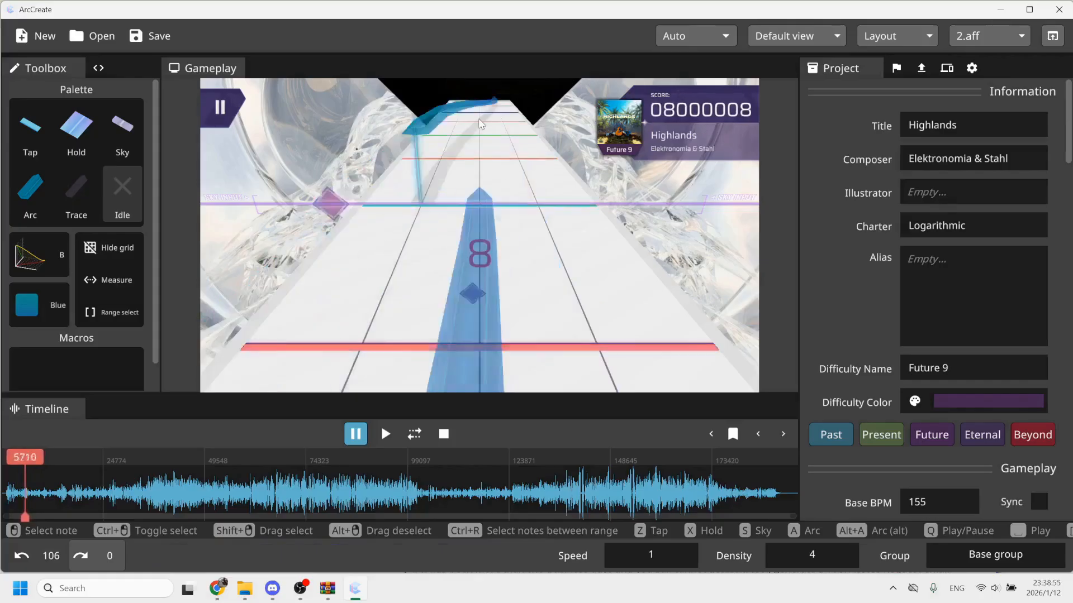
# Create a red B-type arc after the blue one, running from the track's right side to a raised point on the centre line.
pyautogui.click(38, 200)
pyautogui.click(41, 309)
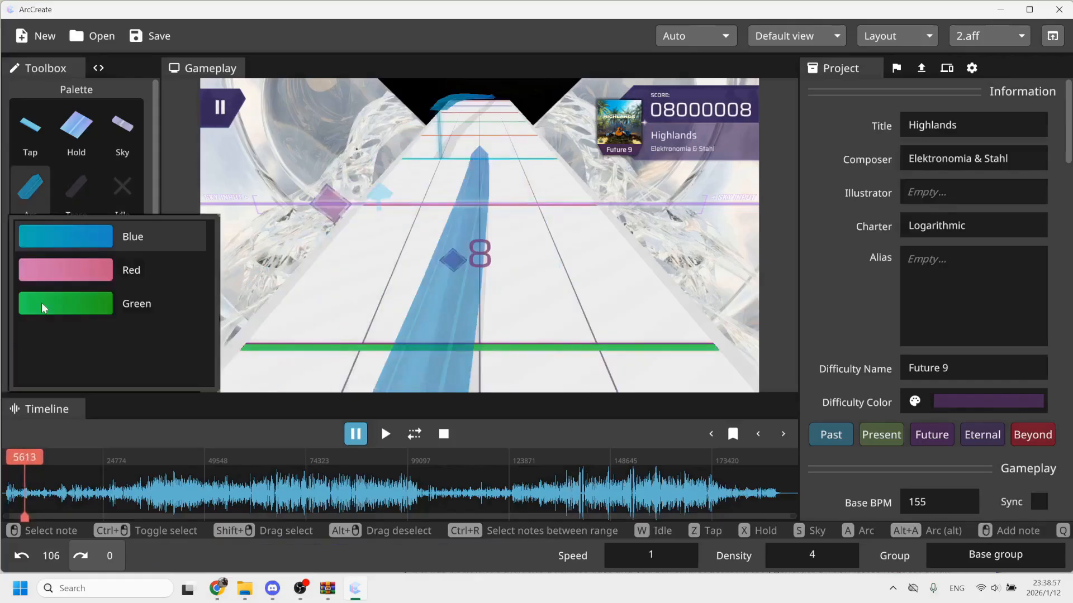
pyautogui.click(78, 280)
pyautogui.scroll(3, 485, 211)
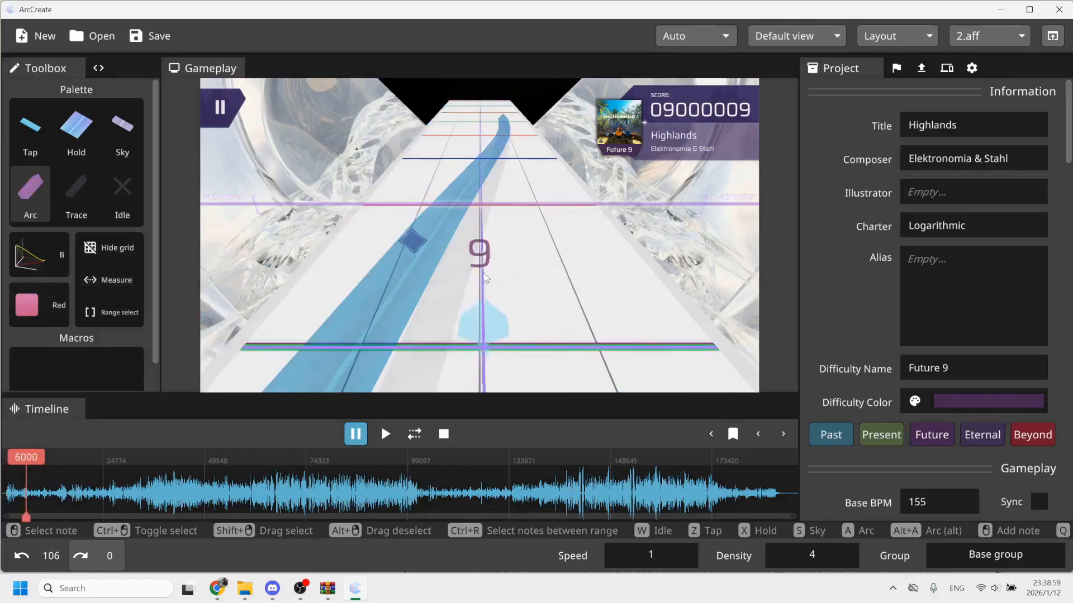
pyautogui.click(485, 211)
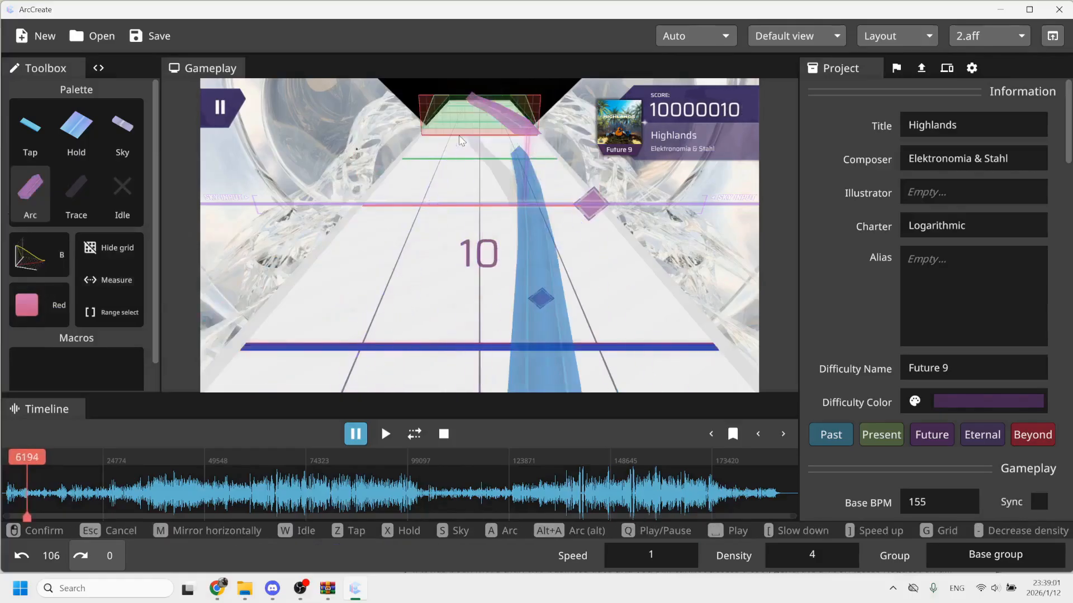
pyautogui.click(478, 104)
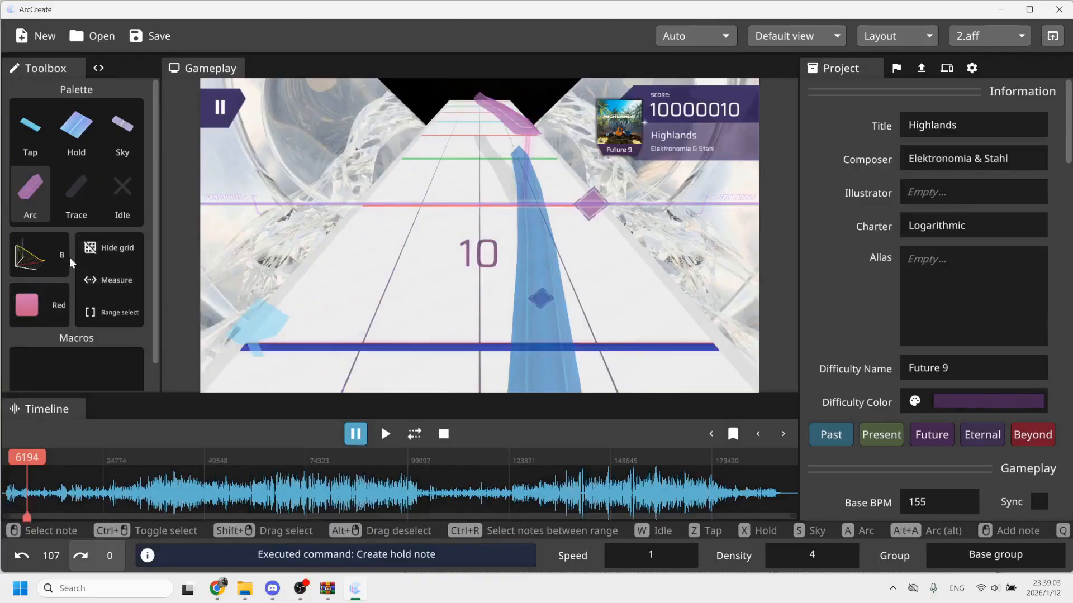
# Set the arc colour back to blue and return to Idle mode to preview the placed arcs.
pyautogui.click(29, 307)
pyautogui.click(55, 244)
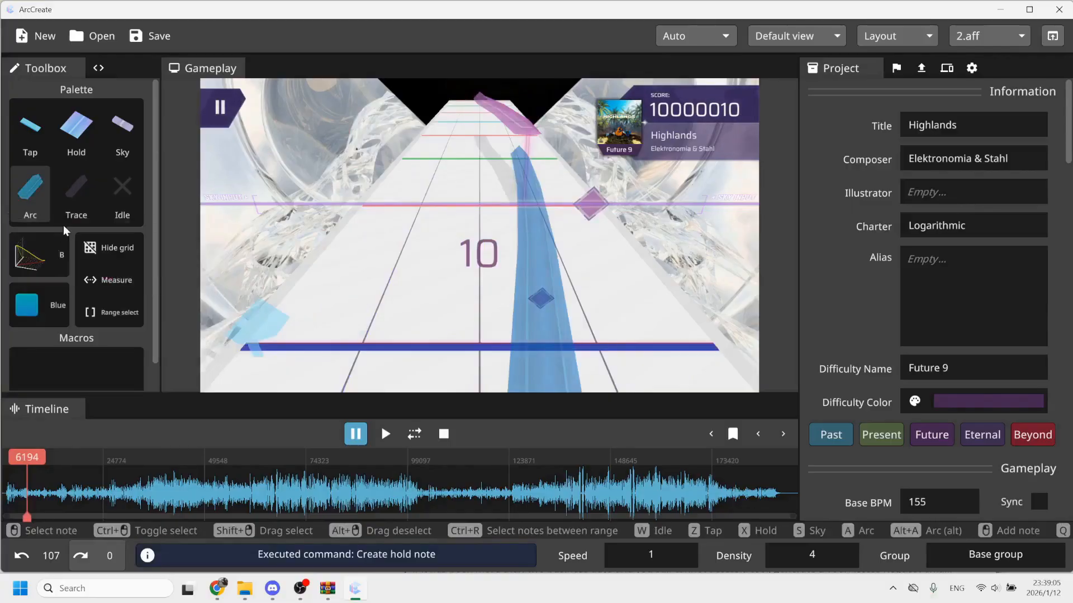
pyautogui.click(118, 199)
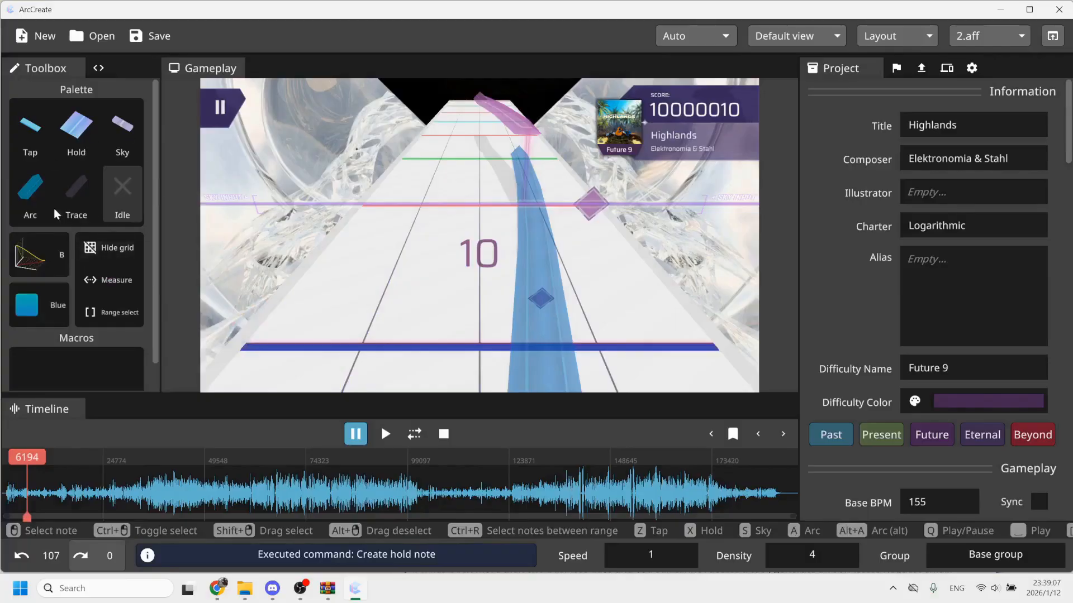
pyautogui.scroll(4, 400, 237)
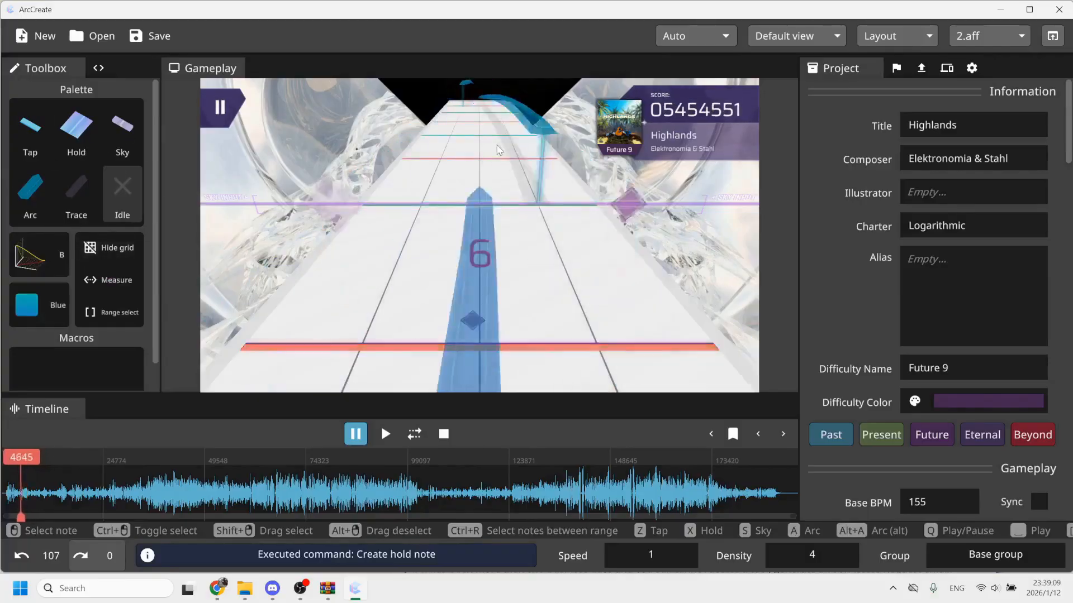
pyautogui.scroll(1, 509, 148)
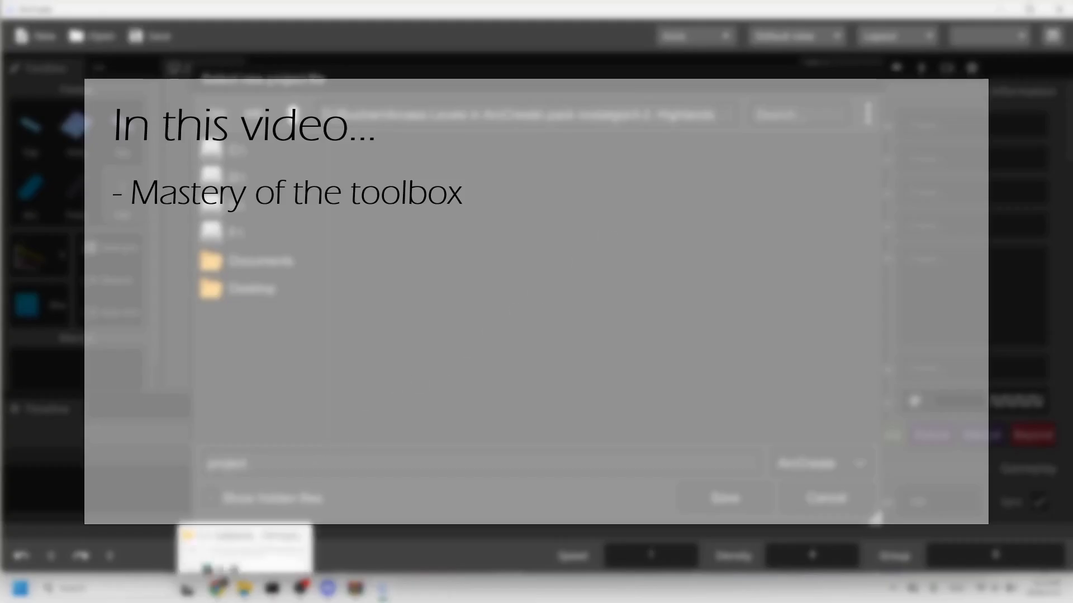
pyautogui.click(246, 592)
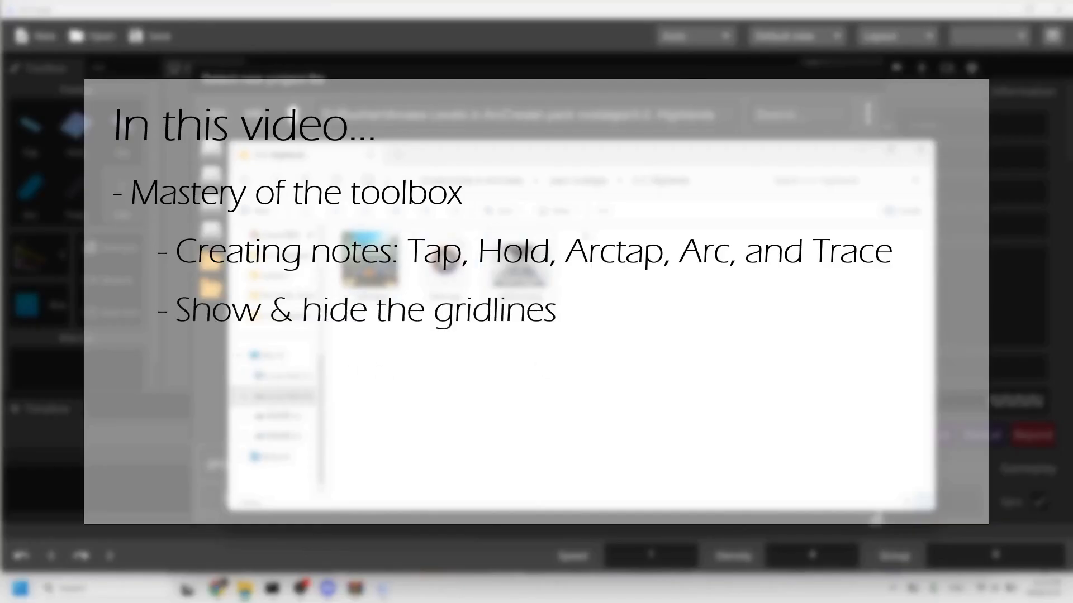
pyautogui.click(629, 88)
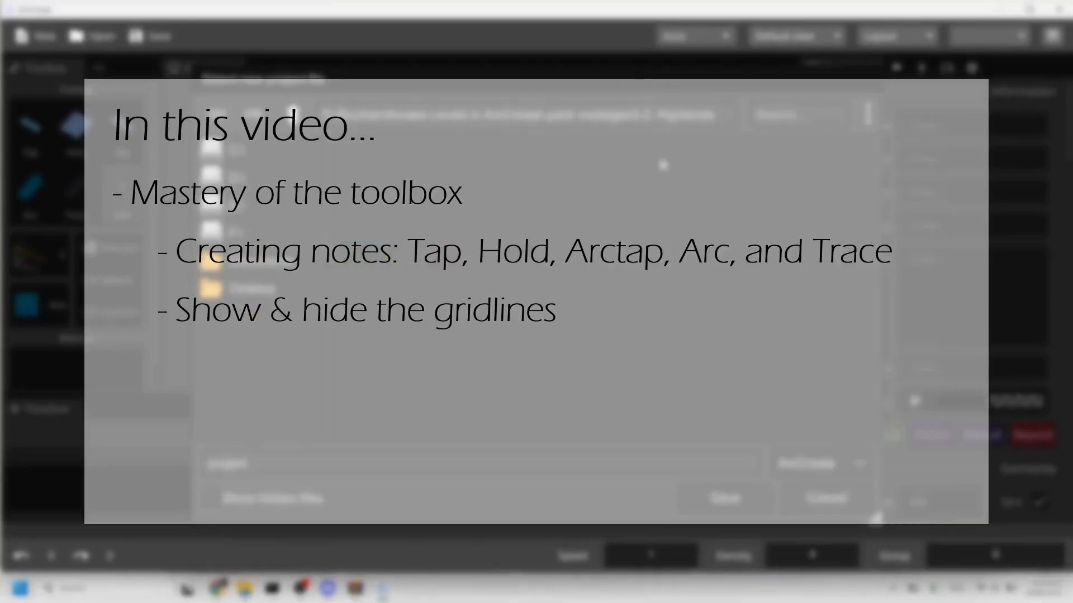
pyautogui.click(722, 502)
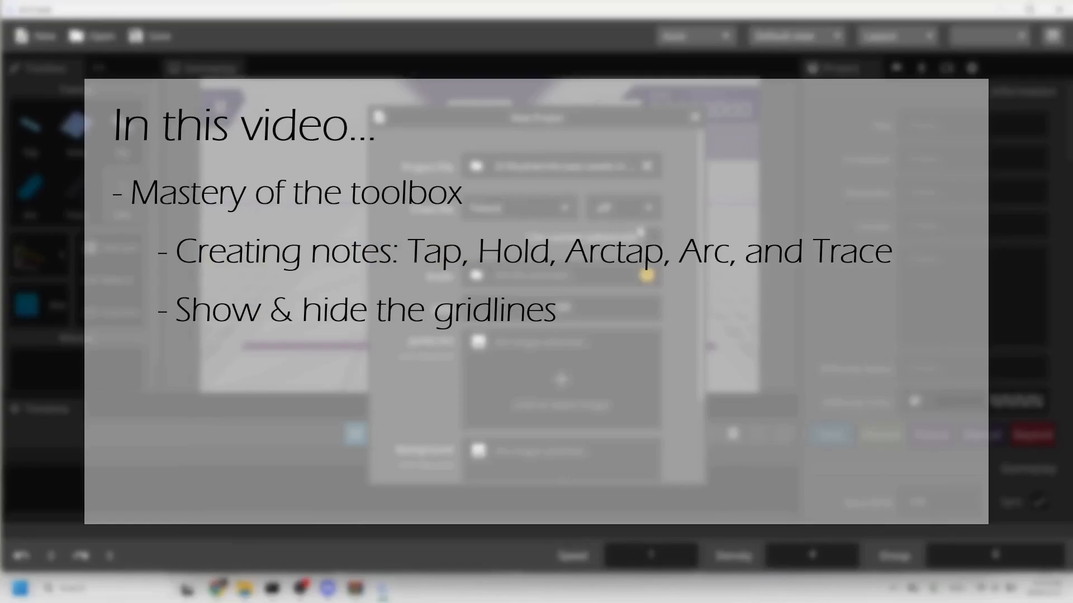
pyautogui.click(655, 240)
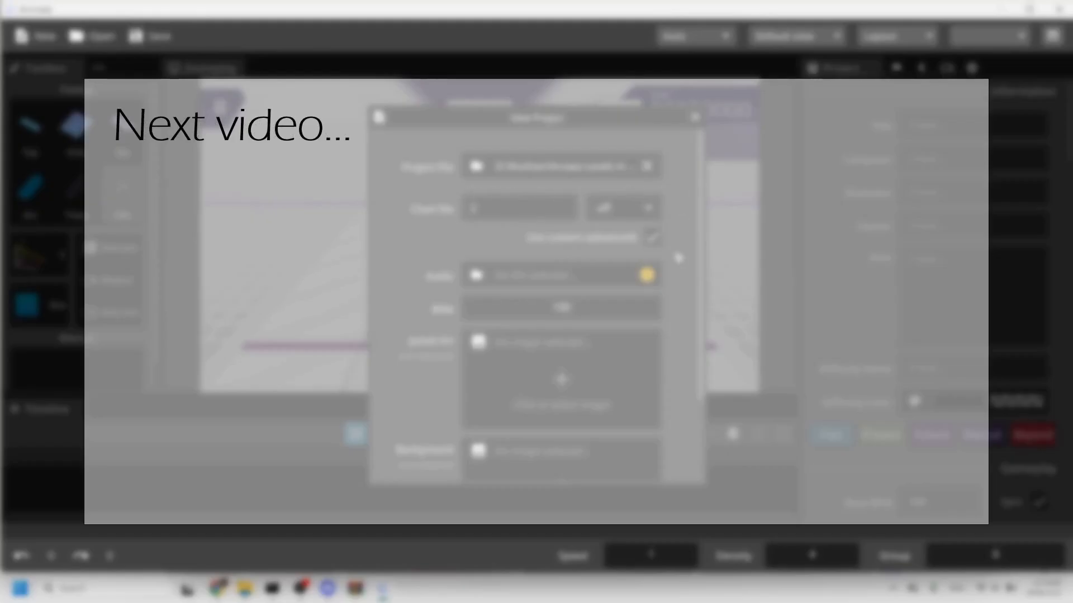
pyautogui.scroll(-3, 690, 214)
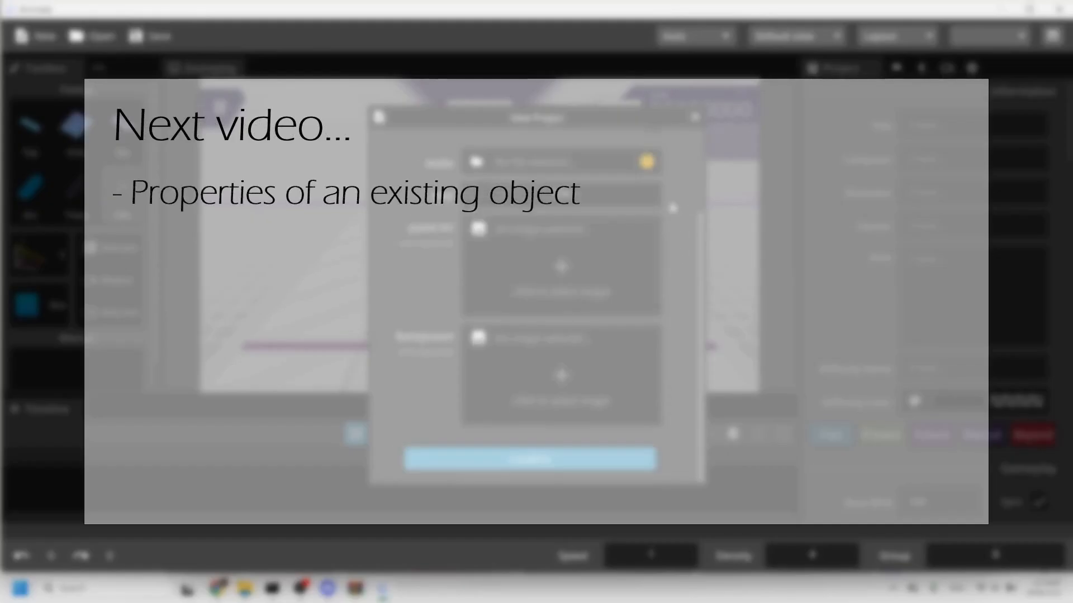
pyautogui.click(510, 168)
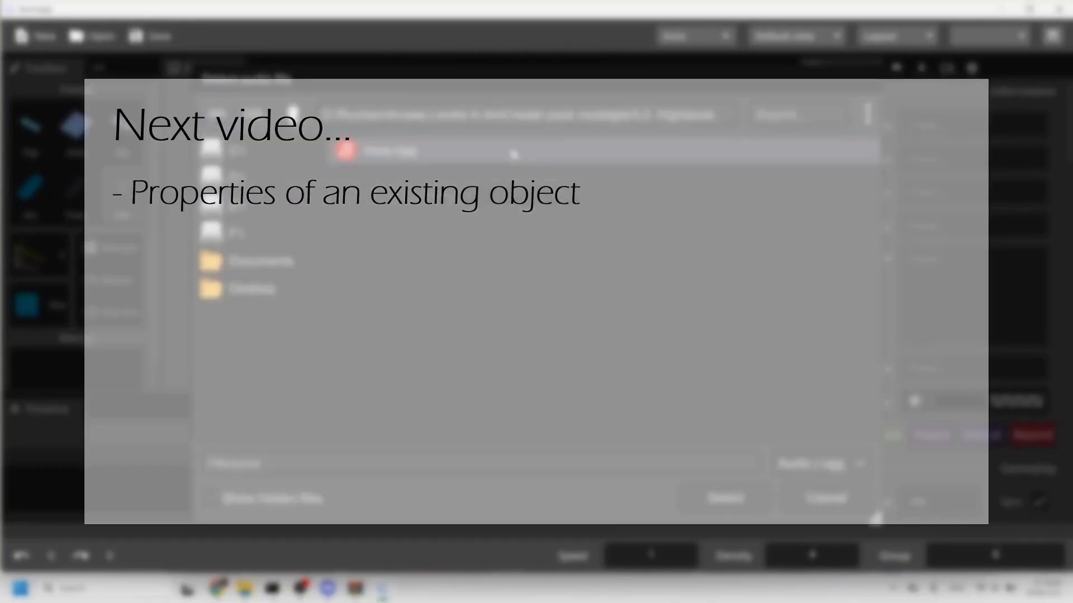
pyautogui.doubleClick(513, 154)
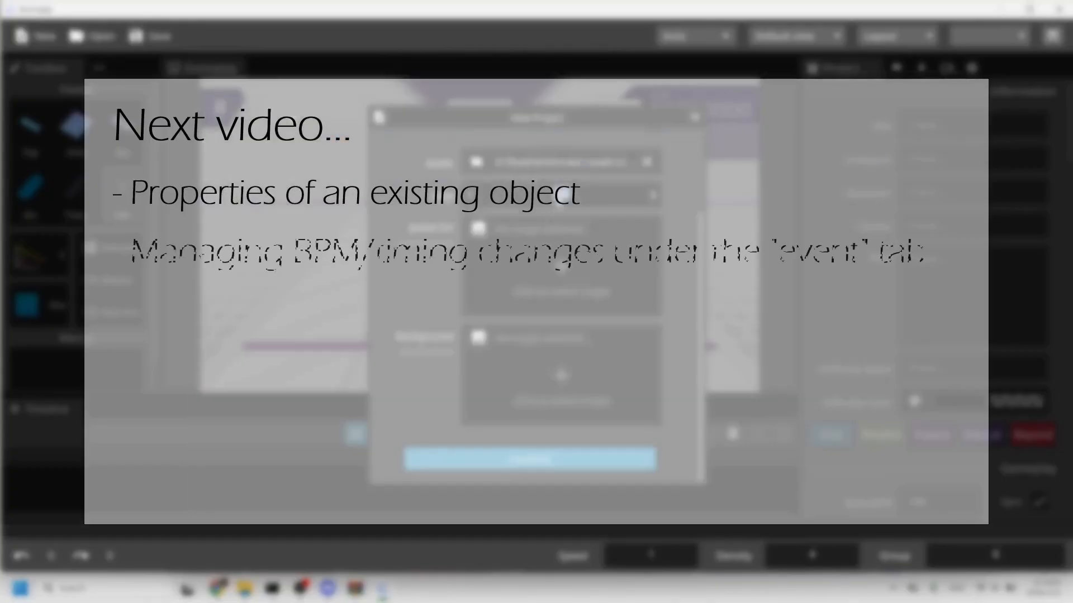